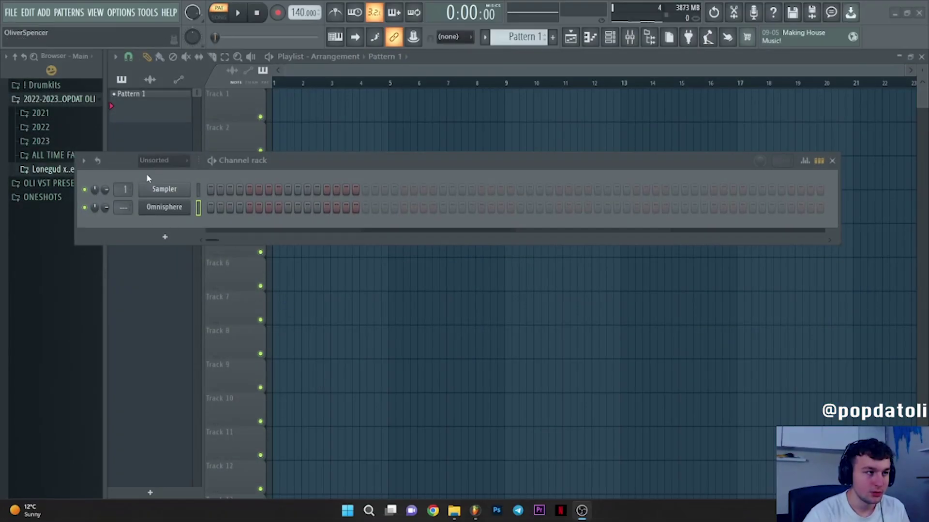
- Open the Omnisphere channel in the piano roll and close the channel rack
click(164, 207)
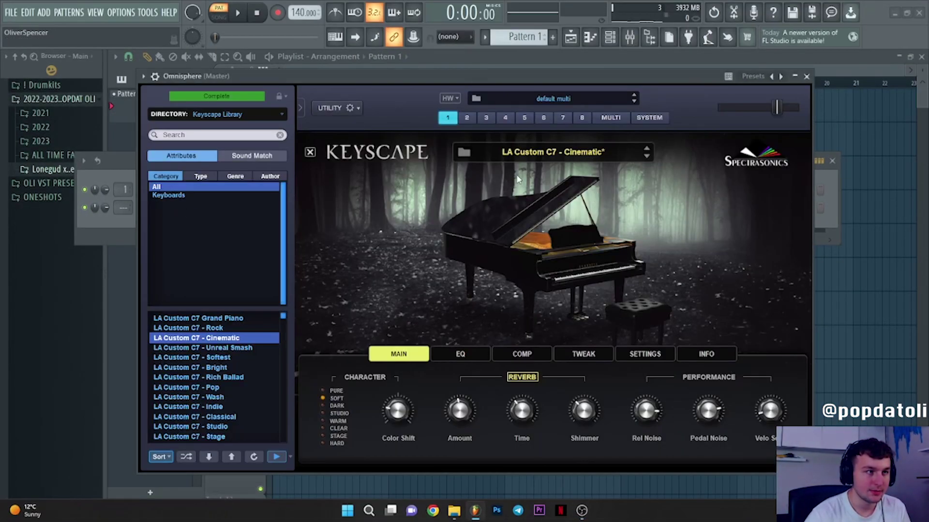
click(806, 77)
right_click(141, 204)
click(334, 204)
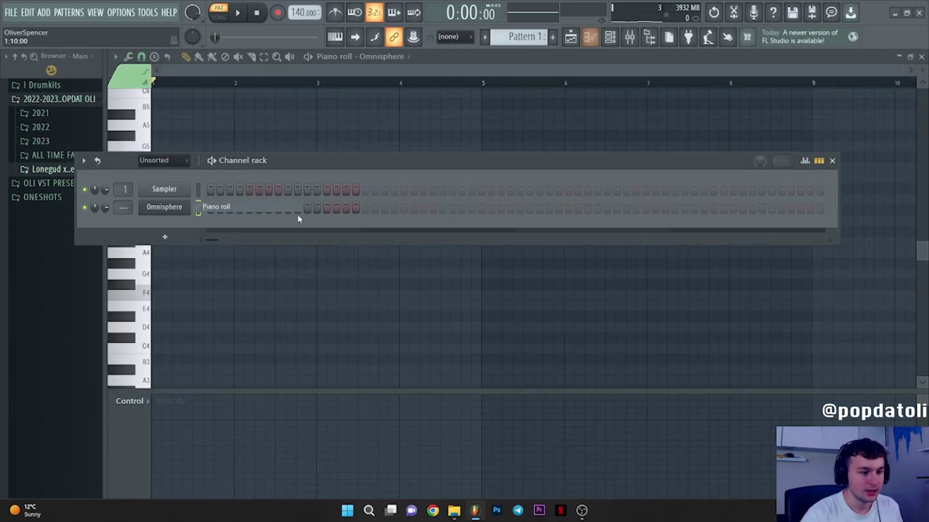
click(832, 160)
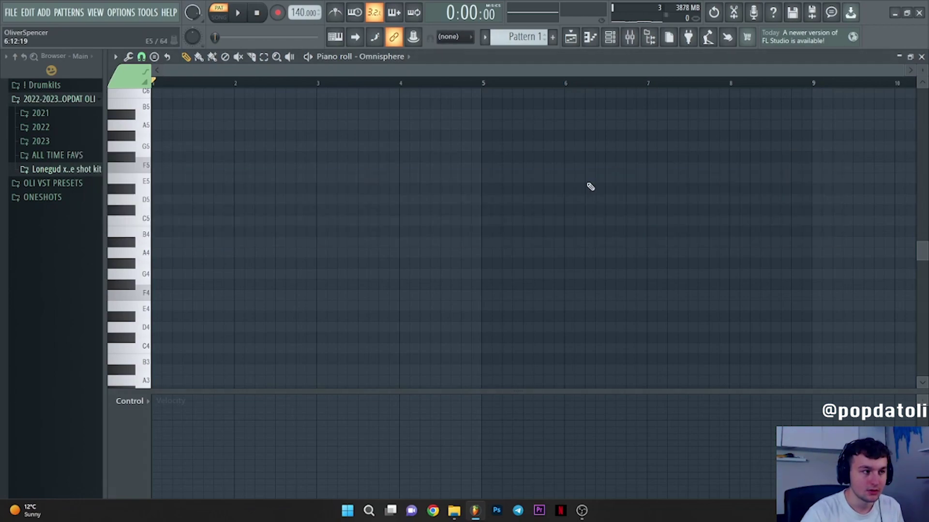
- Set the piano roll's scale highlighting to Minor Natural (Aeolian)
scroll(226, 230, down, 3)
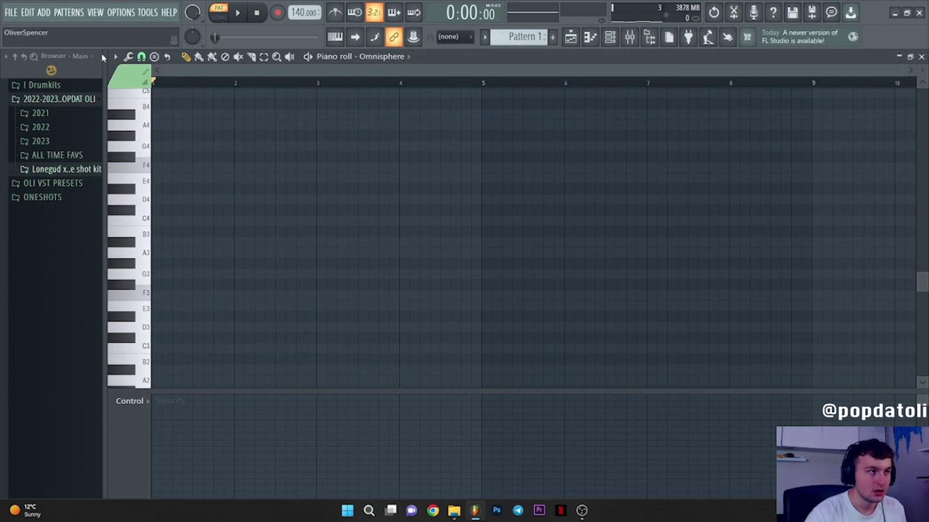
click(115, 57)
mouse_move(140, 115)
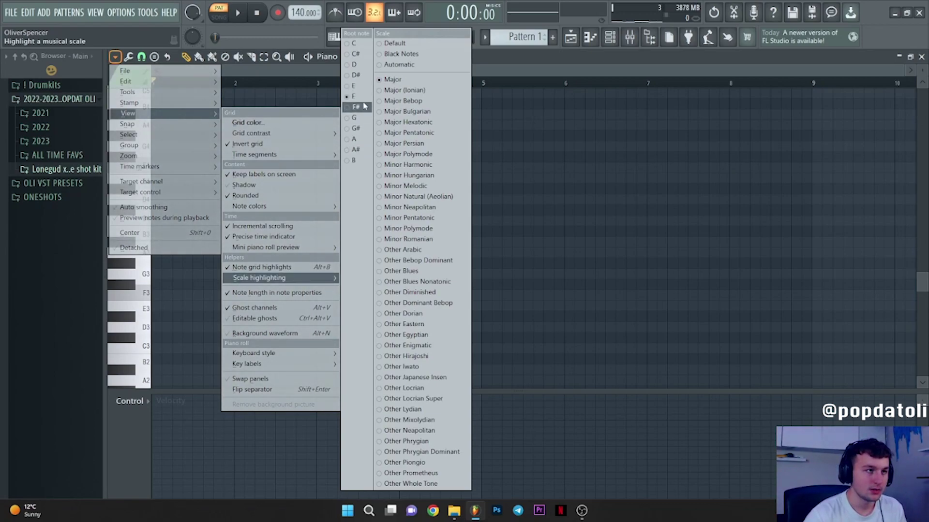
click(433, 196)
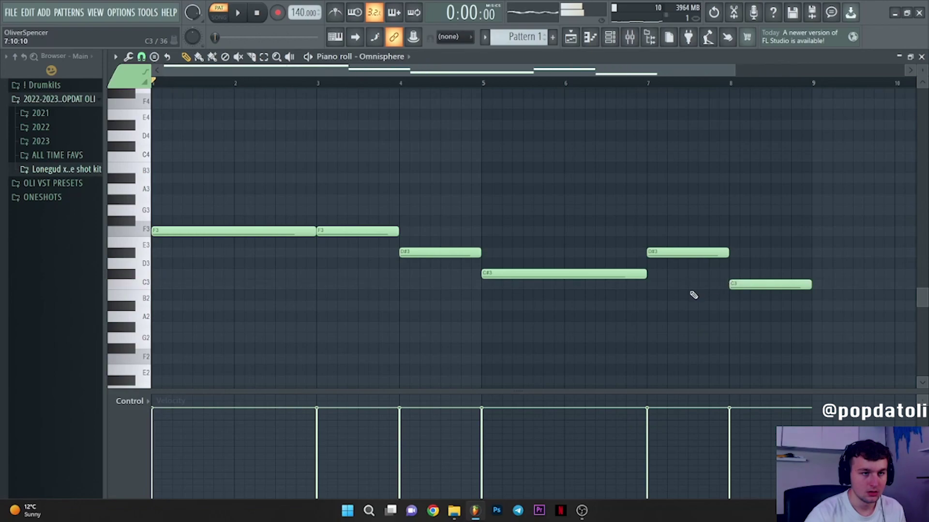
- Copy the whole bass line from F3 to C3 and place the copy one octave lower, playing the pattern
key(ctrl+a)
key(space)
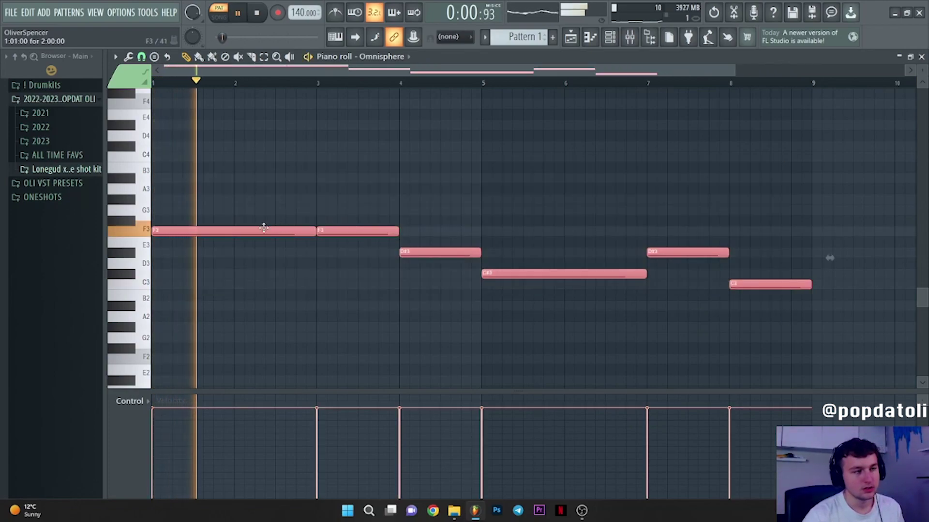
key(ctrl+c)
key(ctrl+v)
key(ctrl+Down)
scroll(388, 217, down, 2)
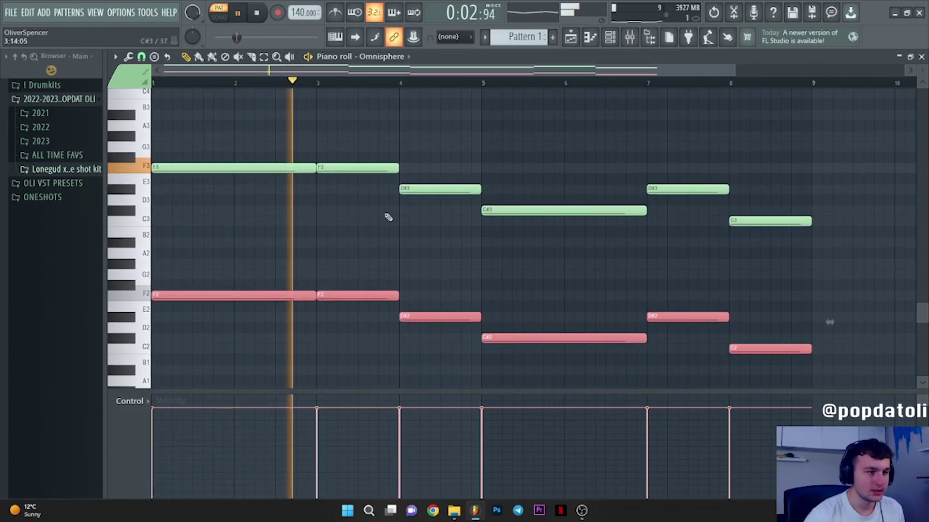
scroll(389, 217, down, 2)
key(ctrl+d)
- Add a one-bar F4 note at bar 1 and a C5 note from step 3 to the start of bar 2
scroll(531, 256, down, 1)
scroll(535, 256, up, 1)
scroll(524, 252, down, 2)
scroll(498, 208, up, 4)
scroll(368, 146, up, 2)
ctrl+scroll(261, 146, down, 2)
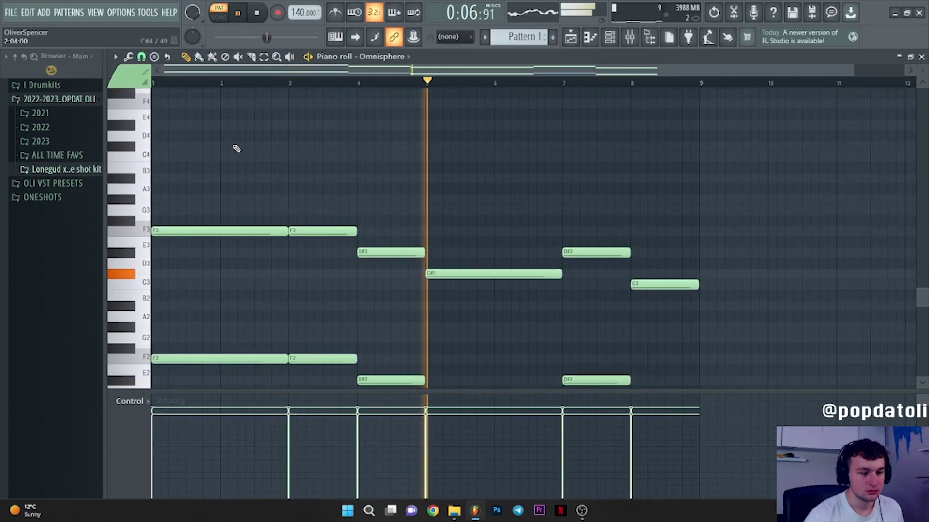
ctrl+scroll(199, 159, up, 2)
scroll(198, 167, up, 2)
scroll(198, 168, up, 1)
click(189, 197)
scroll(277, 233, up, 2)
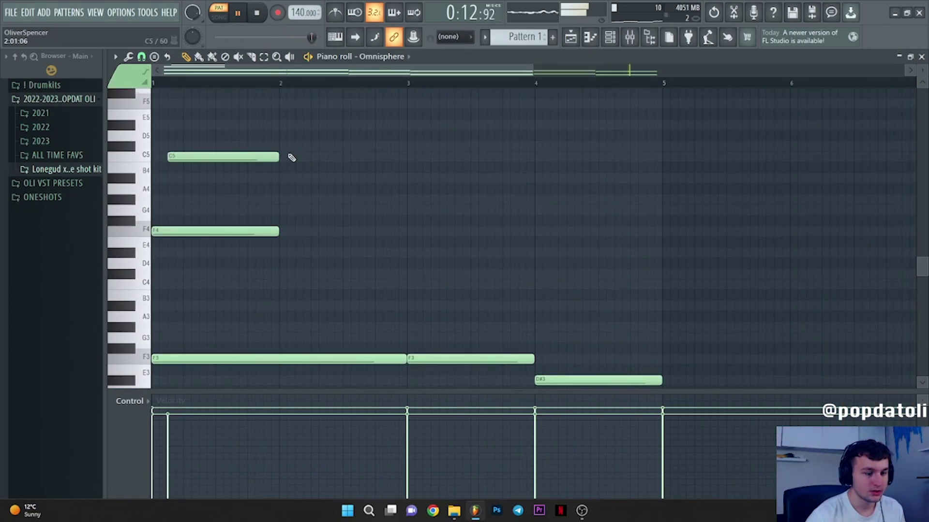
- Add F5, G5, C5, F5 and C6 notes at steps 5, 7, 9, 11 and 13 of bar 1, ending the C6 at bar 2
ctrl+scroll(238, 83, up, 1)
ctrl+scroll(228, 139, up, 1)
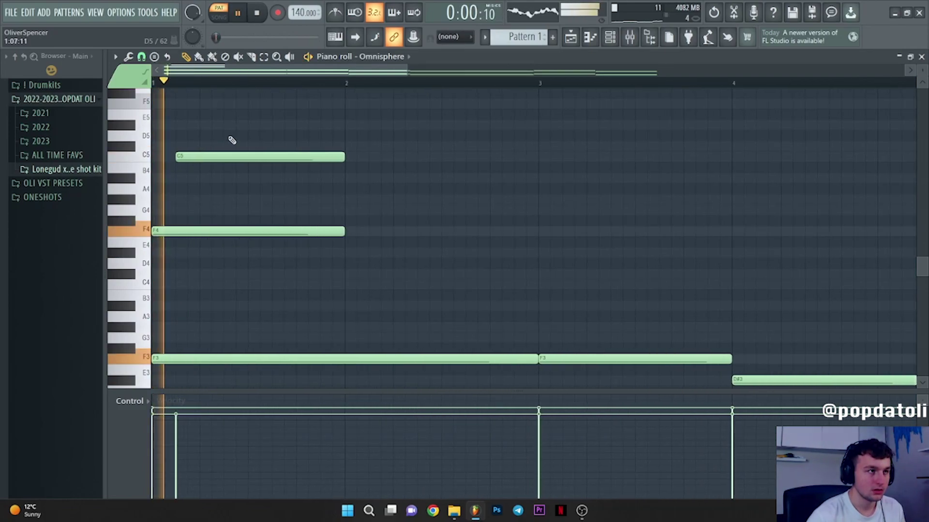
scroll(205, 181, up, 3)
click(205, 167)
click(225, 146)
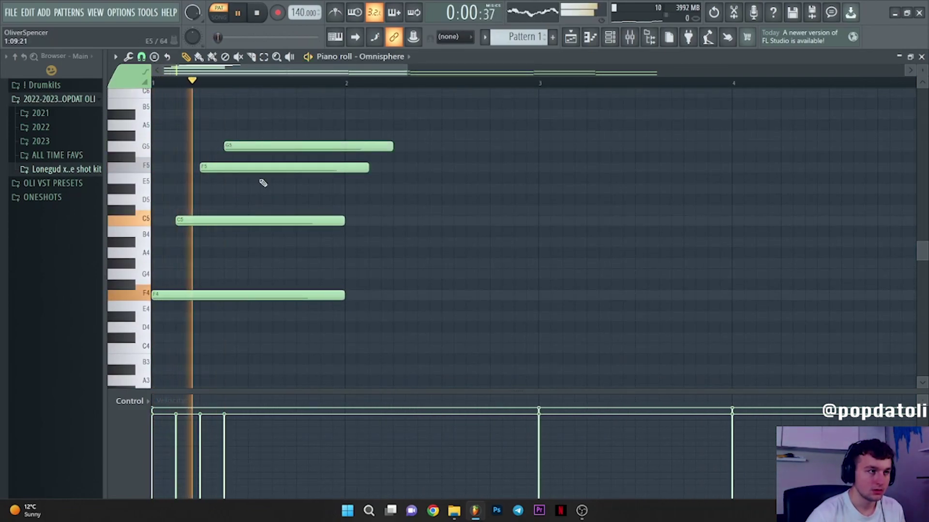
click(250, 167)
key(space)
key(space)
ctrl+click(245, 167)
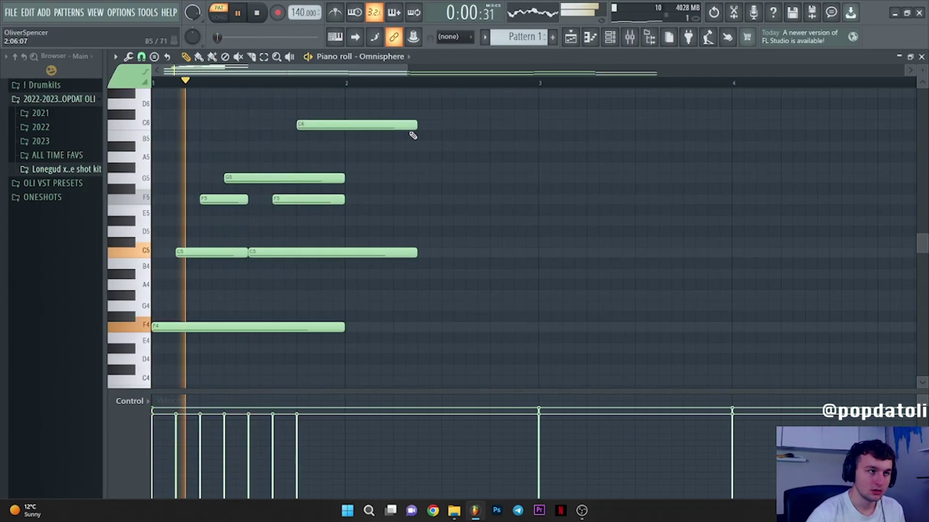
drag(415, 131, 346, 140)
key(space)
- Continue the melody through bar 2 with G5, G#5, F5 and G5 notes, extending the held C5 to bar 3
click(357, 177)
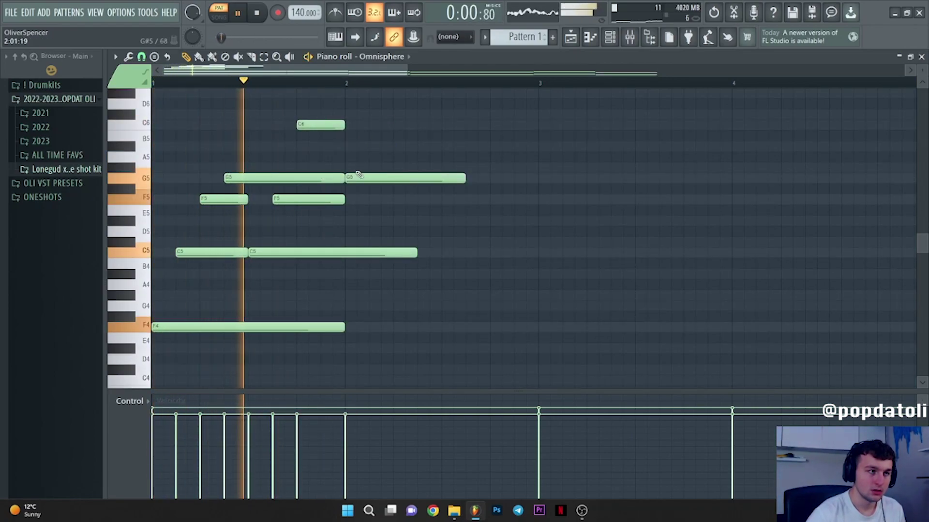
click(374, 167)
drag(465, 178, 440, 200)
click(380, 199)
key(space)
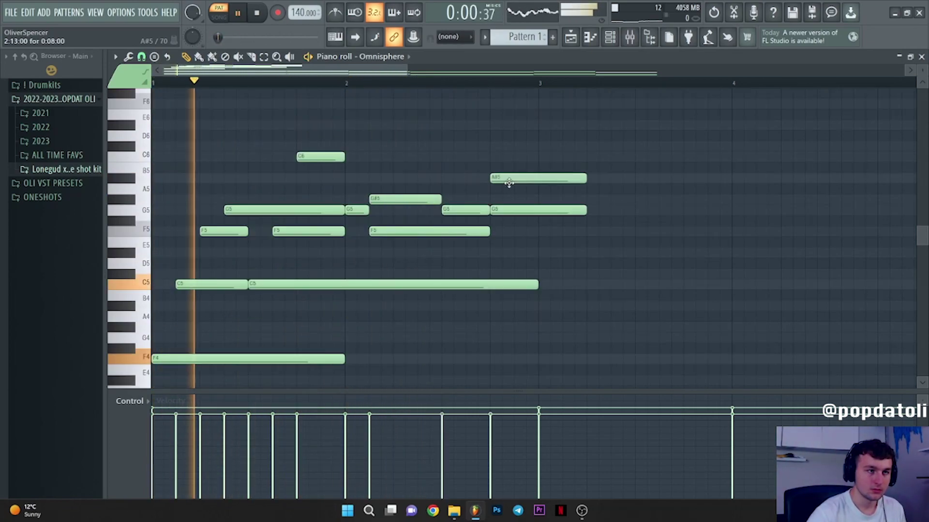
- Delete the A#5 and last G5 in bar 2, and extend the remaining F5, G5 and F4 notes to bar 3
right_click(509, 183)
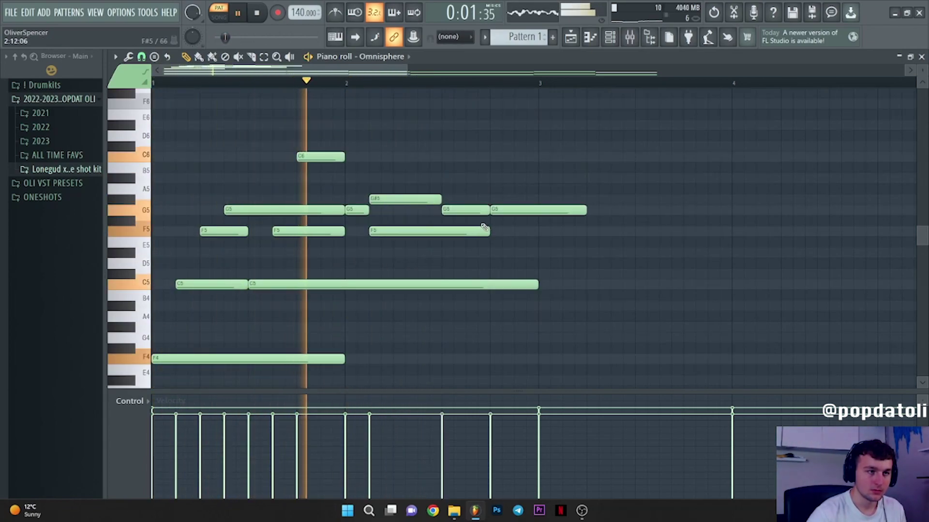
right_click(507, 210)
drag(490, 231, 539, 230)
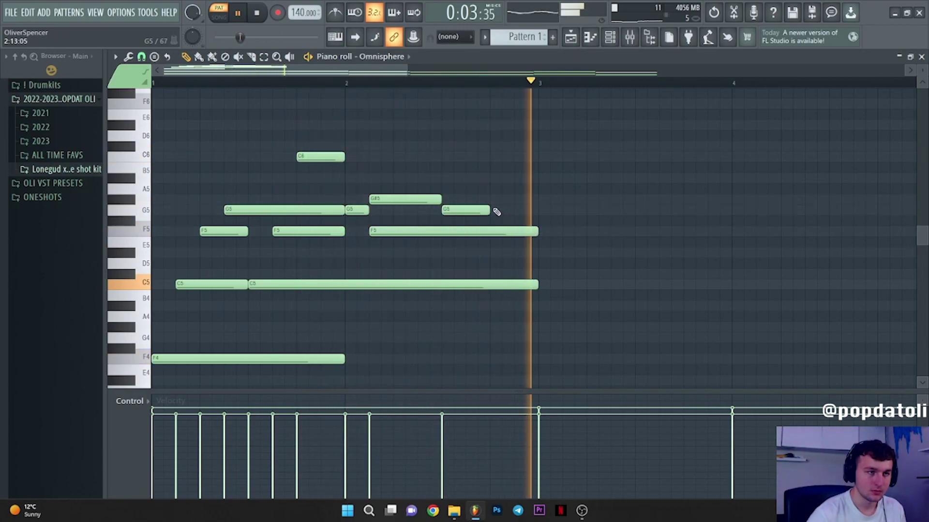
drag(489, 210, 538, 210)
scroll(512, 236, down, 2)
scroll(512, 235, down, 2)
drag(347, 232, 547, 236)
- Duplicate the two-bar melody above the bass line into bars 3 and 4
scroll(591, 311, up, 3)
key(ctrl+a)
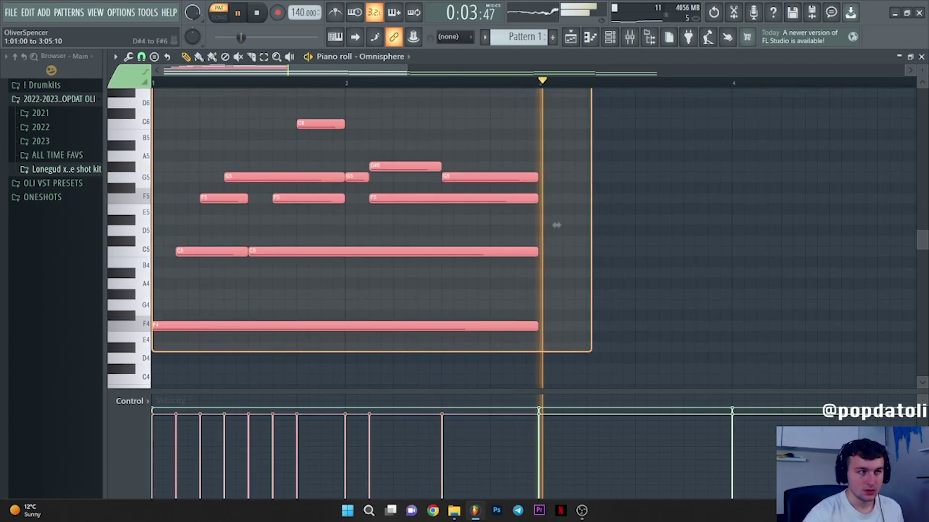
key(space)
key(ctrl+b)
scroll(356, 150, down, 3)
right_click(304, 151)
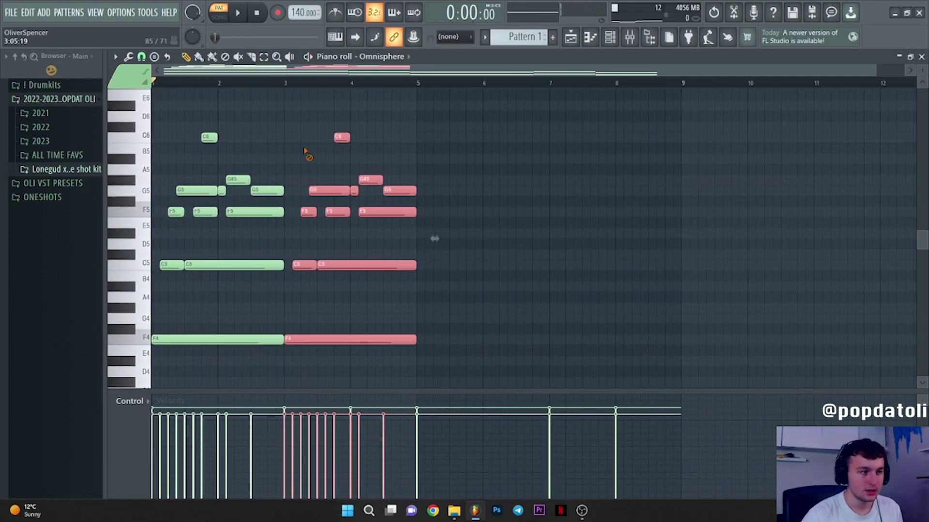
- Randomize the velocities of all melody notes in bars 1 to 4 with the piano roll randomizer
scroll(162, 72, up, 4)
key(ctrl+a)
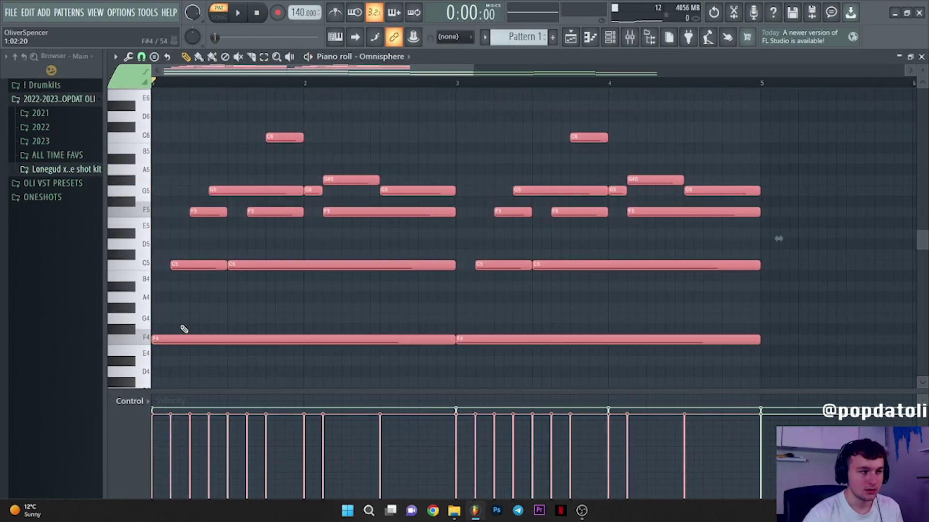
key(alt+r)
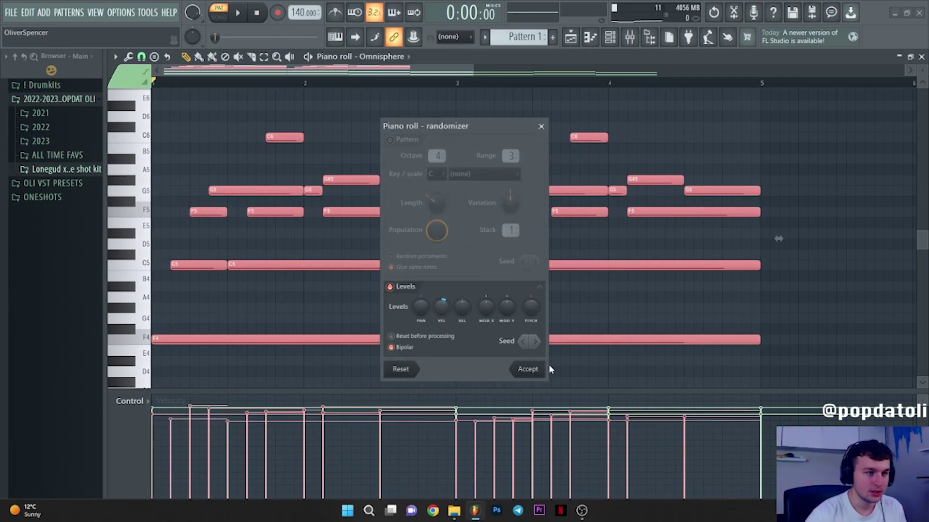
click(528, 369)
click(179, 109)
- Add four-step C6 notes at steps 1 and 7 of bar 1 and play the pattern
scroll(202, 160, up, 2)
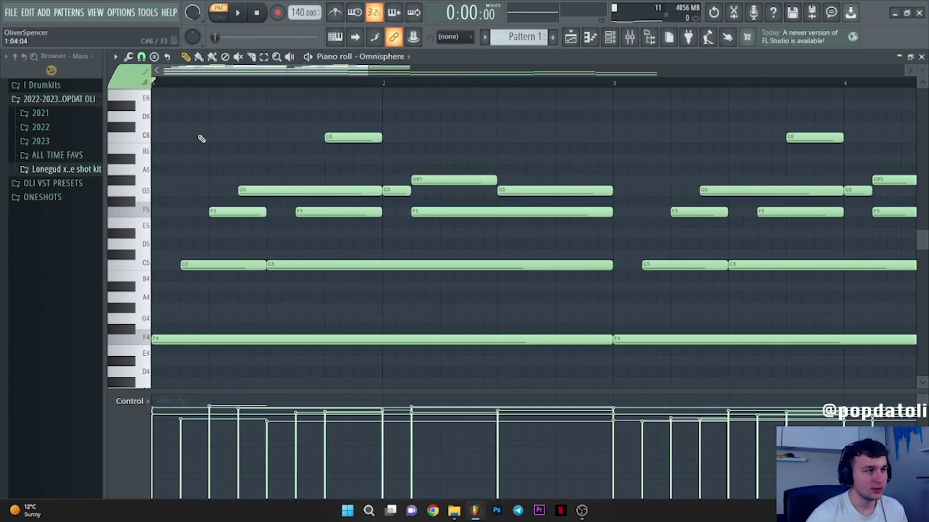
scroll(189, 174, up, 4)
click(170, 234)
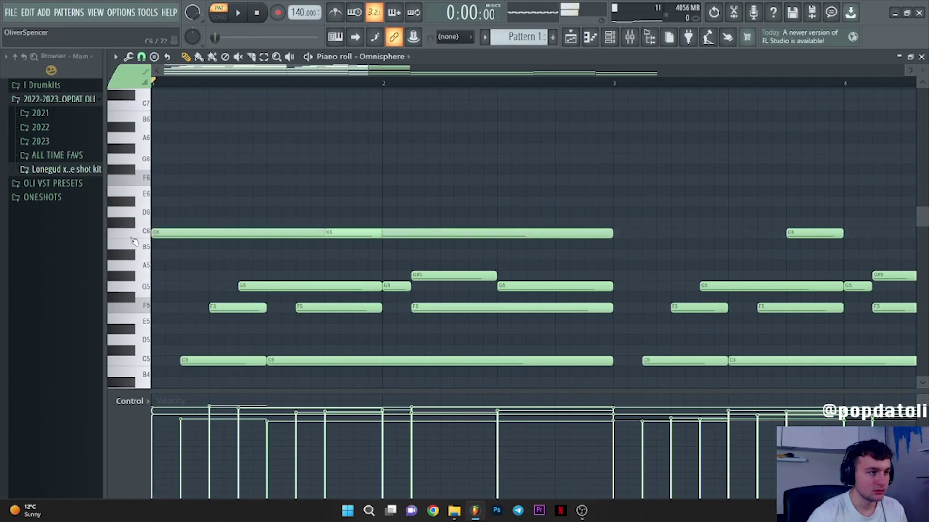
drag(611, 234, 208, 257)
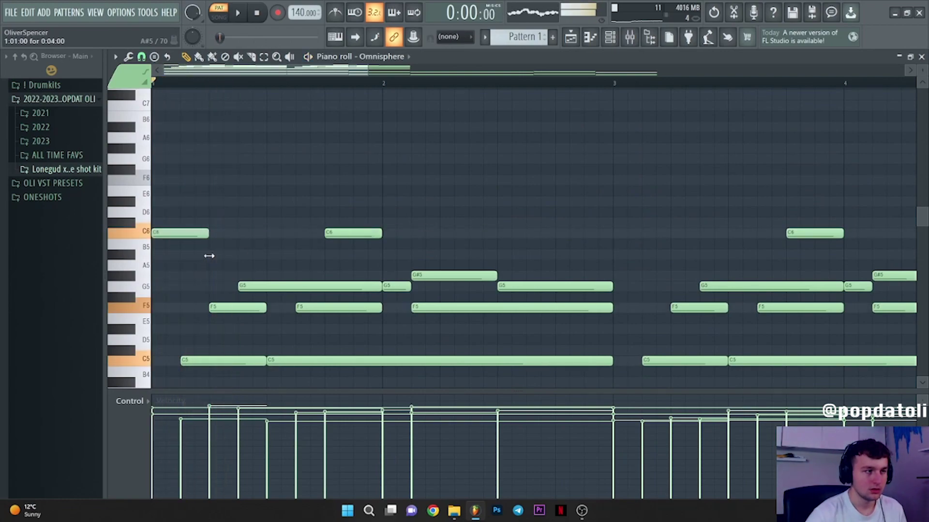
click(243, 234)
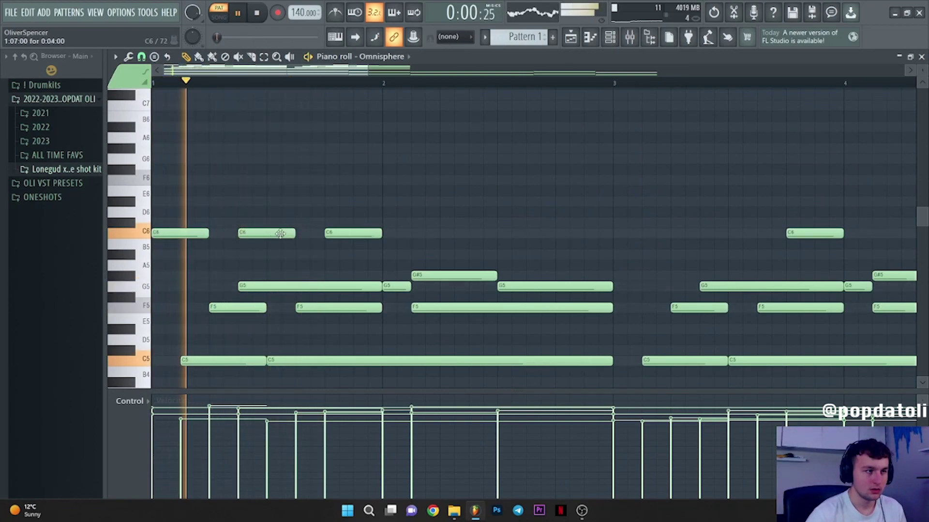
scroll(349, 240, down, 3)
key(space)
scroll(461, 240, up, 3)
key(space)
- Add C6, G6, C6 and C#6 notes at steps 7, 11, 13 and 15 of bar 2, and duplicate the top line into bars 3 and 4
click(475, 235)
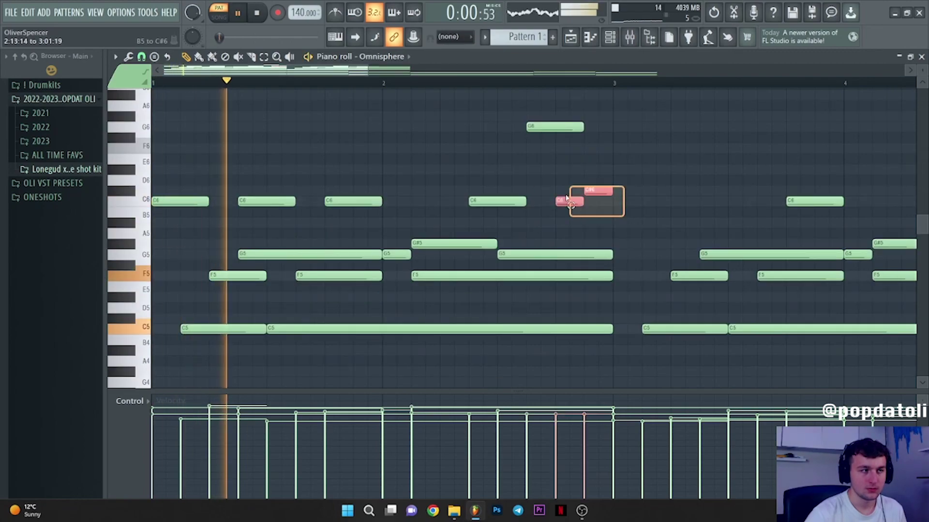
drag(624, 216, 152, 119)
scroll(394, 162, down, 2)
key(ctrl+b)
- Raise the C6 note at step 7 of bar 1 to F6 and play the pattern
drag(384, 219, 391, 218)
ctrl+click(500, 165)
scroll(532, 182, down, 1)
scroll(565, 197, up, 4)
key(space)
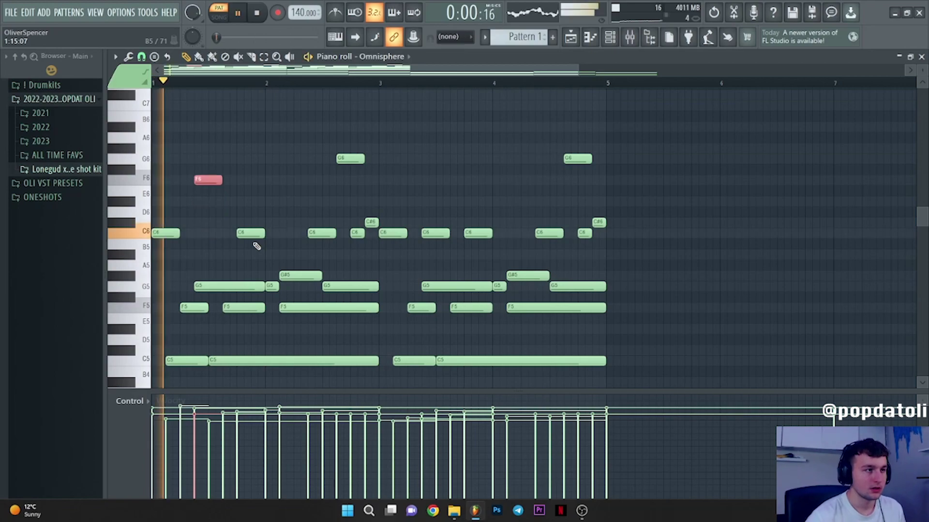
- Raise the C6 note at step 7 of bar 3 by three semitones to D#6
scroll(241, 240, down, 2)
scroll(266, 243, up, 2)
scroll(393, 244, down, 2)
scroll(401, 232, up, 1)
ctrl+click(434, 203)
key(shift+Up)
key(shift+Up)
key(shift+Up)
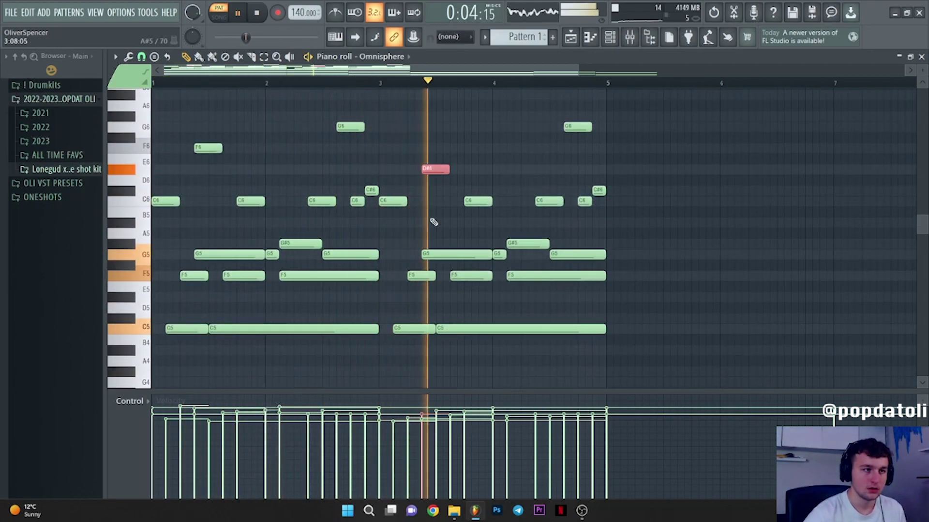
- Duplicate the melody notes from C5 upward in bars 1 to 4 into bars 5 to 8
drag(653, 103, 62, 370)
key(ctrl+b)
scroll(449, 308, down, 2)
scroll(452, 311, down, 2)
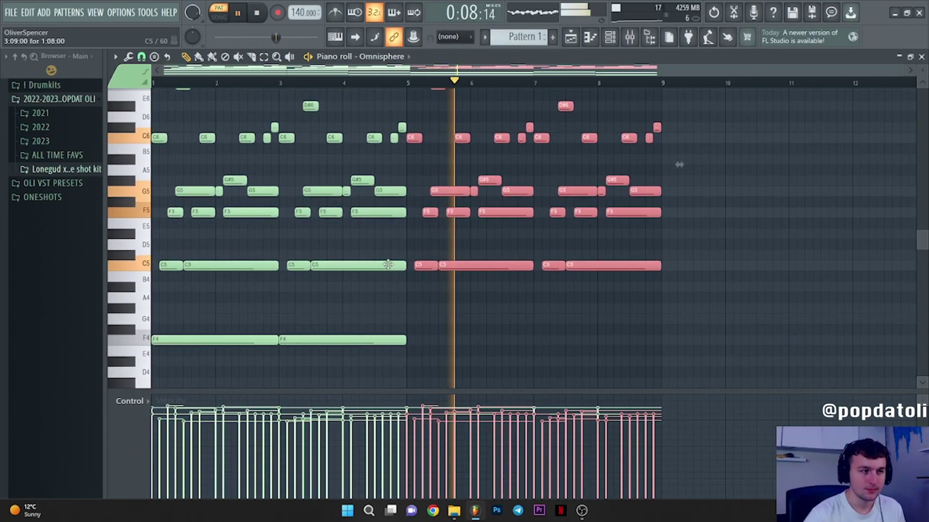
key(ctrl+d)
- Duplicate the two long F4 notes of bars 1 to 4 into bars 5 to 8
scroll(443, 294, down, 1)
scroll(479, 302, up, 1)
scroll(526, 334, down, 1)
scroll(701, 321, up, 5)
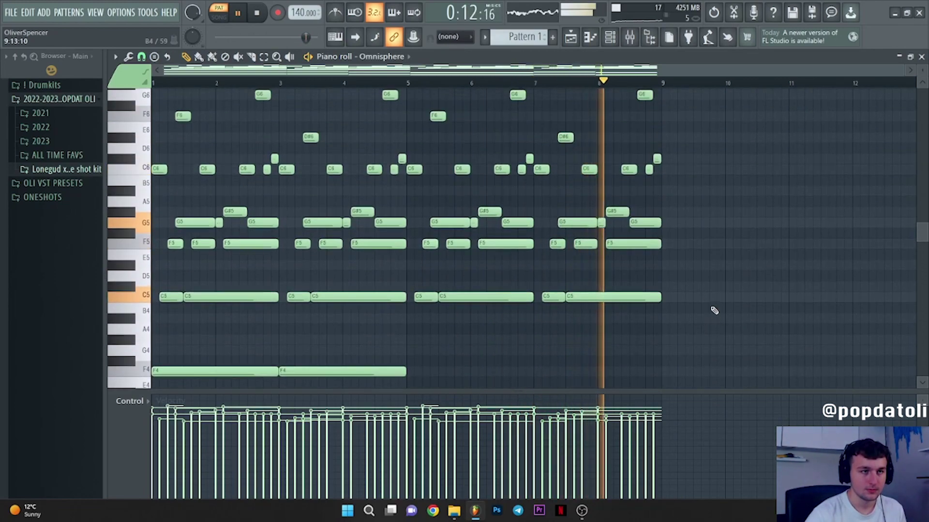
scroll(713, 300, down, 4)
scroll(698, 293, up, 1)
scroll(600, 268, down, 10)
drag(662, 249, 190, 135)
mouse_move(453, 221)
mouse_down()
mouse_move(196, 213)
mouse_move(466, 218)
mouse_up()
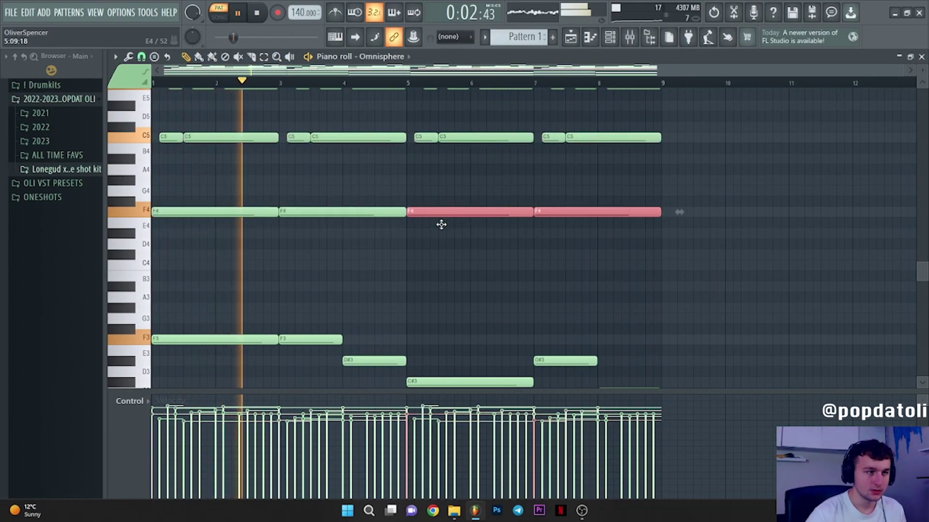
- Transpose the whole pattern up one octave and down two semitones, and play it back
scroll(622, 255, down, 2)
click(622, 255)
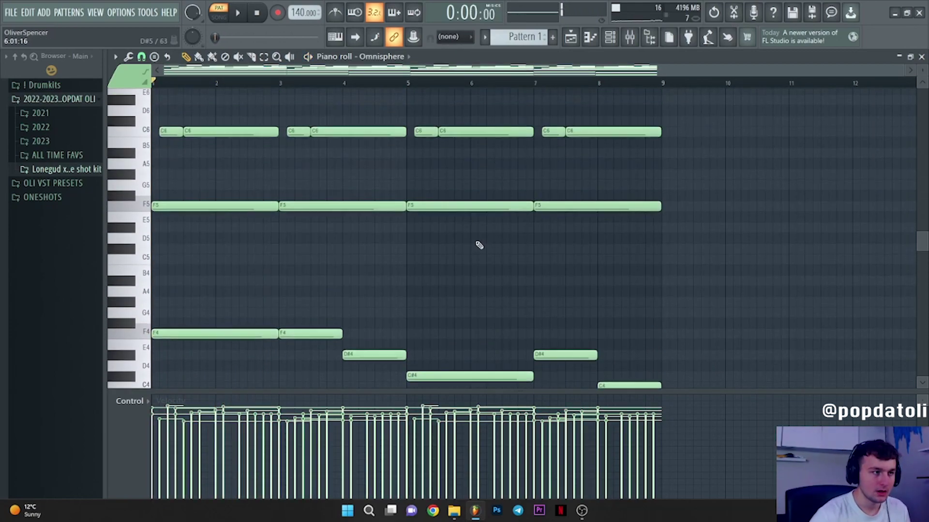
scroll(325, 238, up, 1)
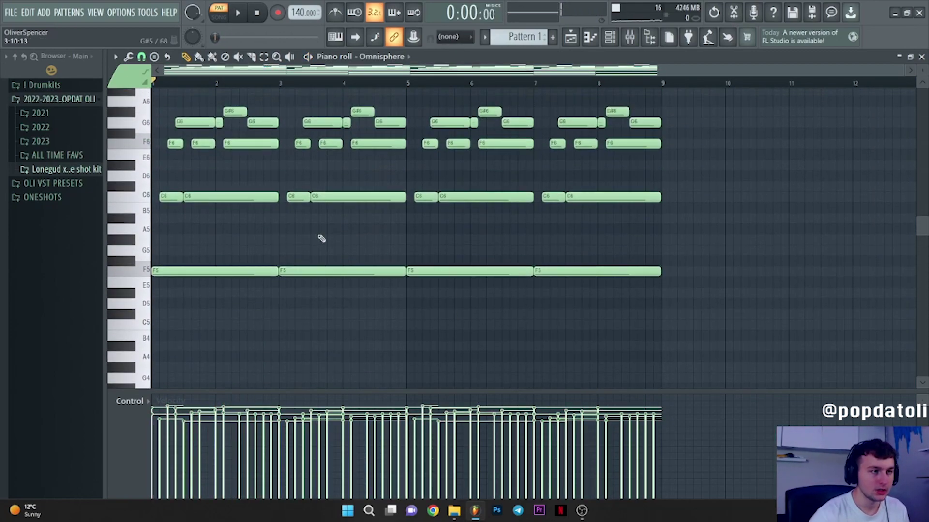
key(Down)
key(Down)
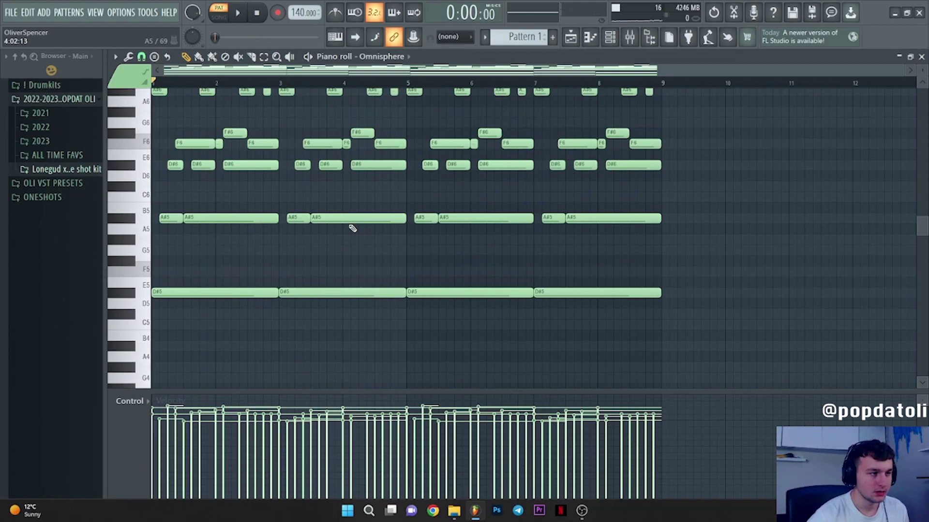
scroll(315, 241, down, 1)
scroll(298, 236, up, 2)
scroll(300, 230, down, 1)
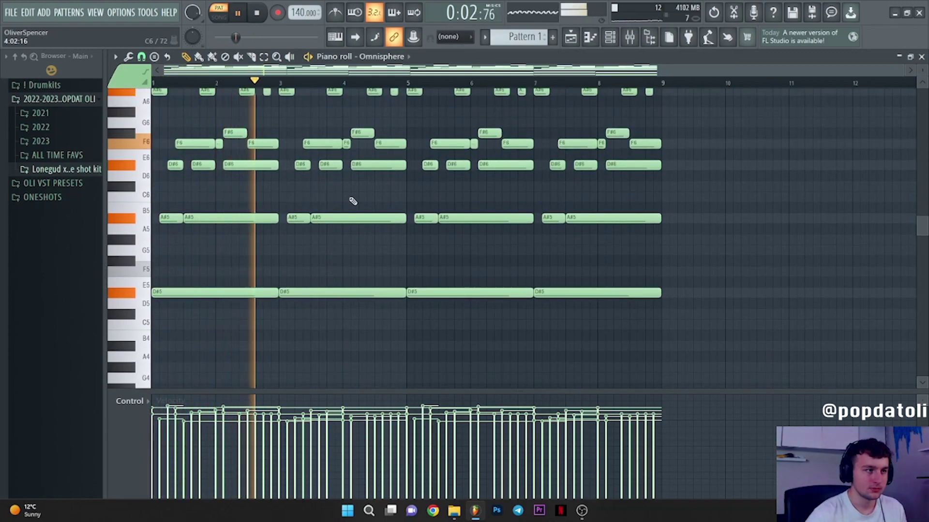
- Examine the melody and chord notes across bars 1 to 8 while the pattern plays
scroll(363, 199, up, 3)
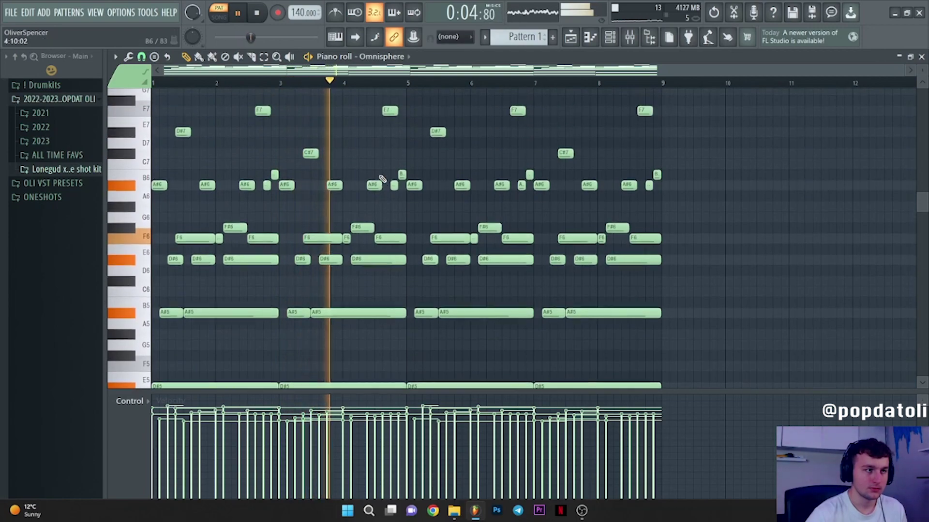
scroll(397, 160, down, 1)
scroll(406, 161, up, 1)
scroll(410, 84, up, 2)
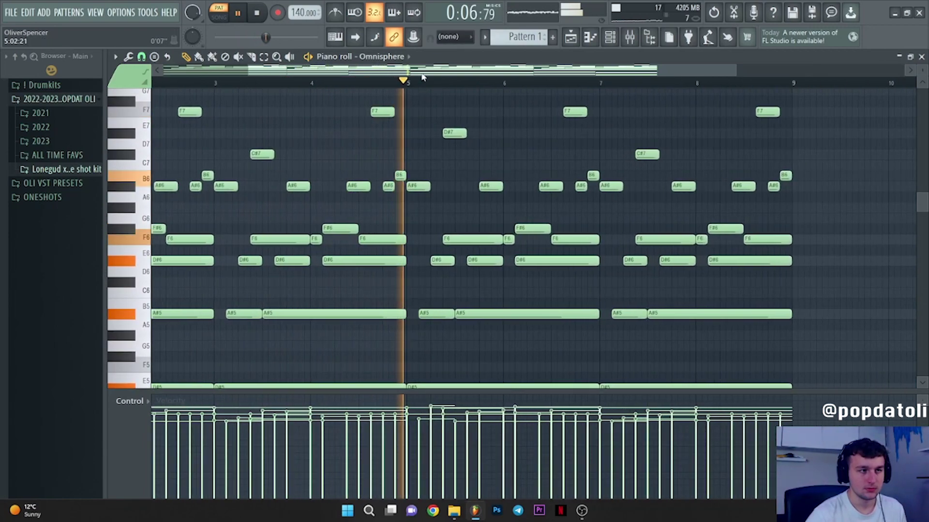
scroll(421, 75, down, 2)
scroll(422, 76, down, 1)
scroll(410, 83, up, 2)
scroll(415, 74, up, 1)
scroll(512, 154, up, 1)
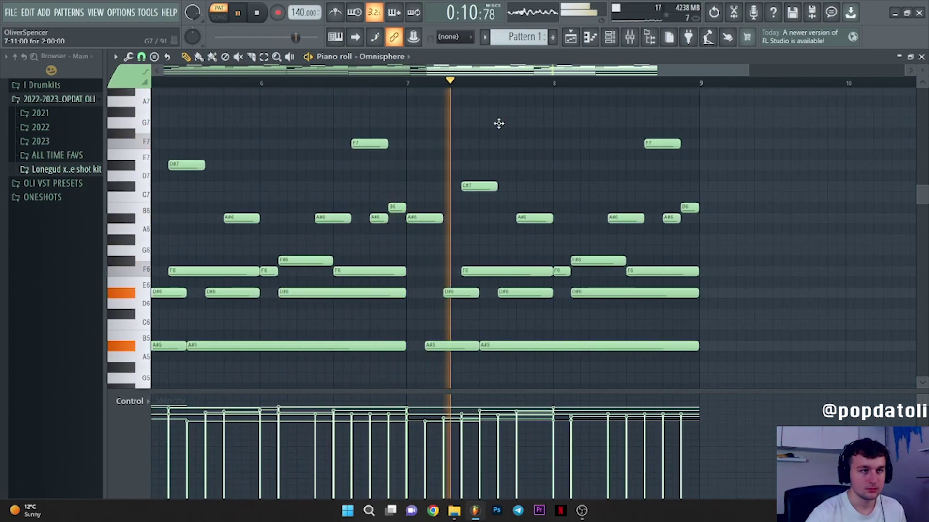
- Add an F7 note from step 11 to the end of bar 7 and play the pattern from the start
click(499, 122)
key(space)
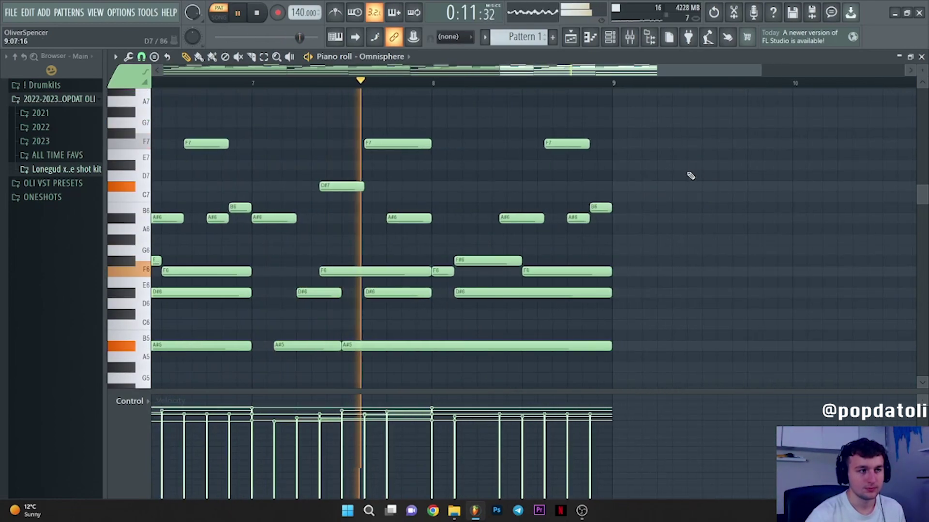
scroll(680, 178, up, 1)
scroll(679, 178, down, 2)
scroll(477, 142, up, 2)
- Set the piano roll's scale highlighting to a D# root
click(115, 57)
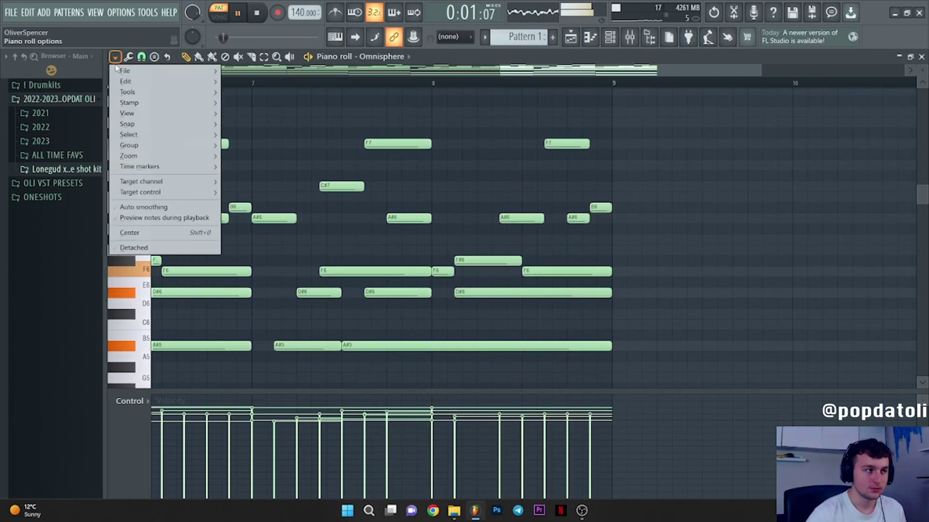
mouse_move(127, 113)
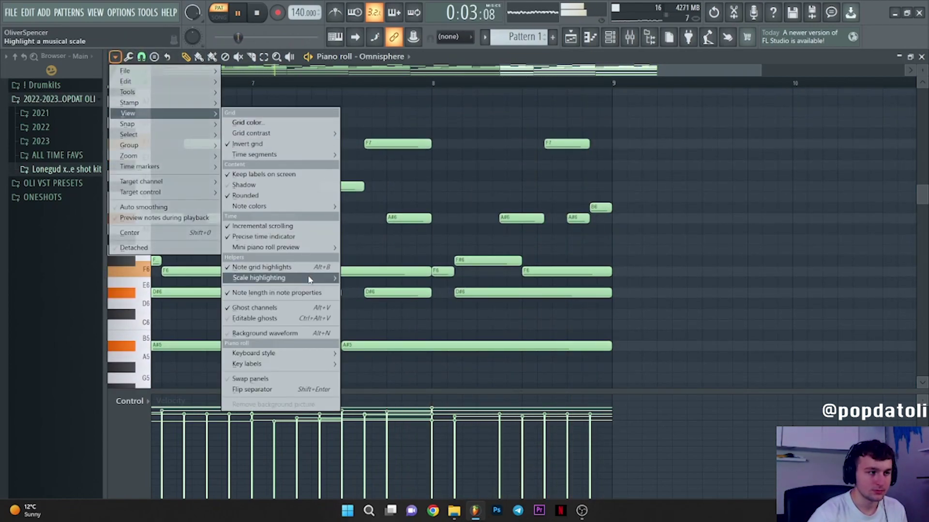
mouse_move(309, 279)
click(355, 76)
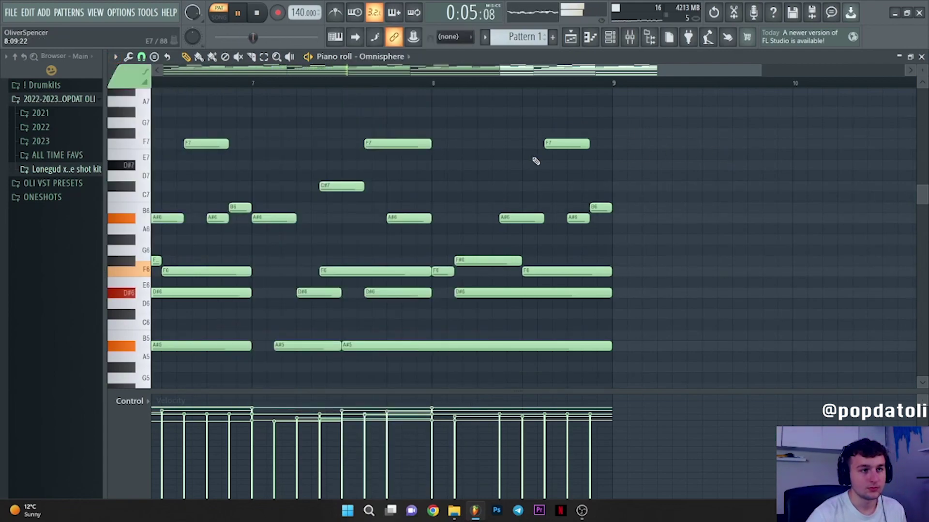
- Try a short run of B6, C#7, D#7 and C#7 notes in the second half of bar 8
scroll(561, 153, up, 2)
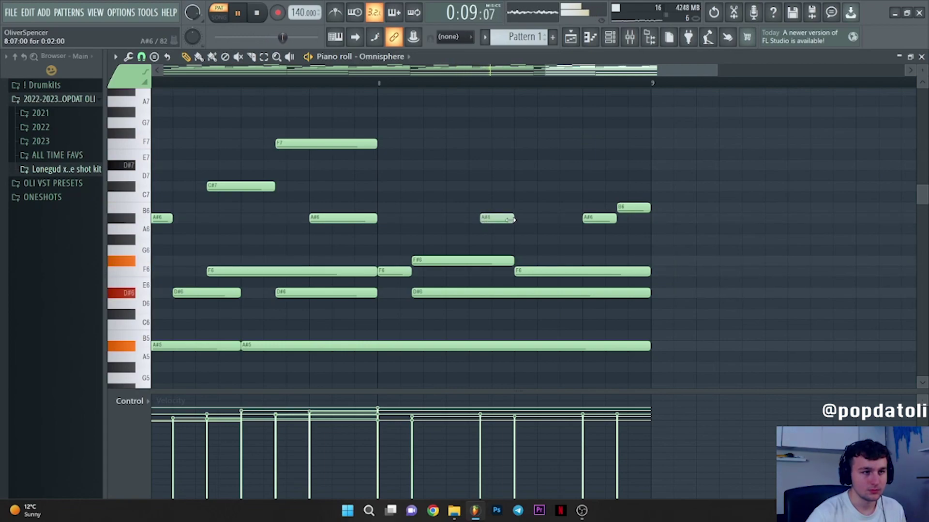
drag(547, 209, 537, 209)
click(544, 186)
click(567, 165)
click(590, 187)
- Delete the closing A#6 and B6 notes at the end of bar 8
right_click(601, 218)
right_click(622, 209)
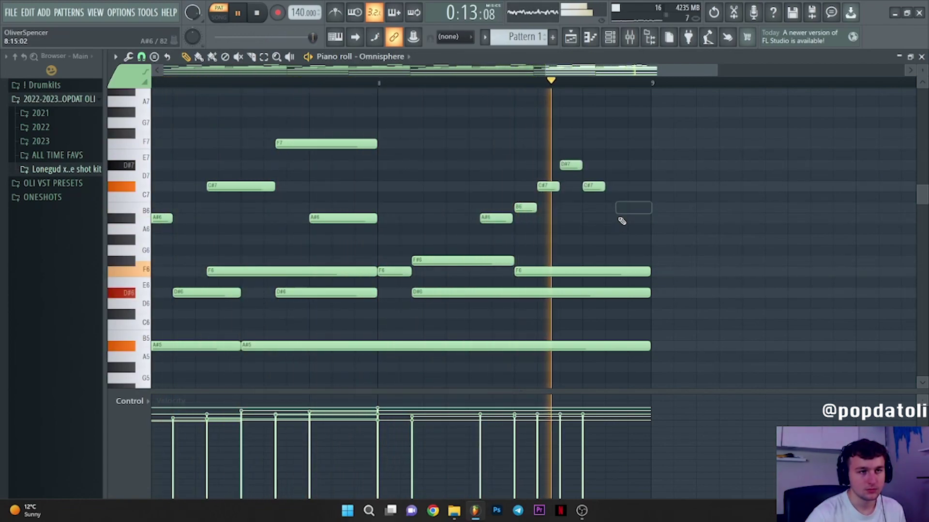
click(613, 208)
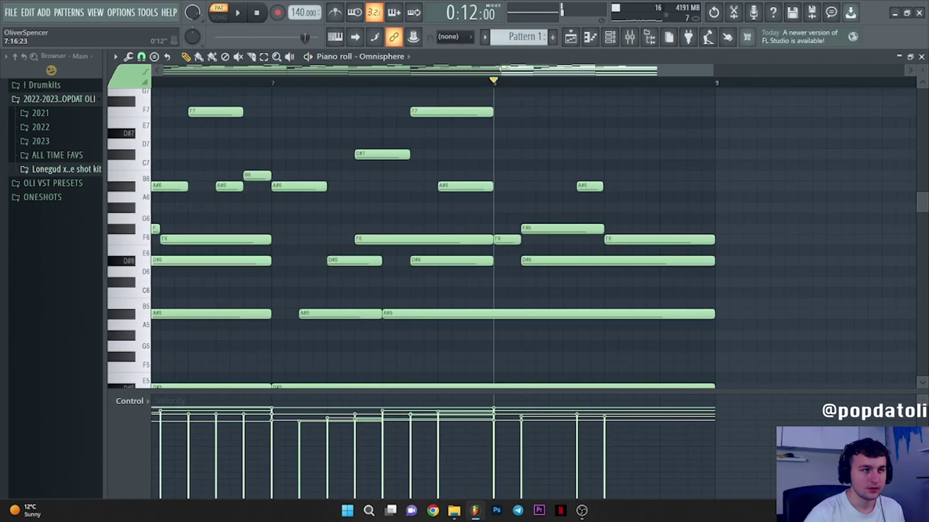
- Build a descending F7, D#7, C#7 and A#6 ending in the second half of bar 8 and play it back
scroll(587, 143, right, 2)
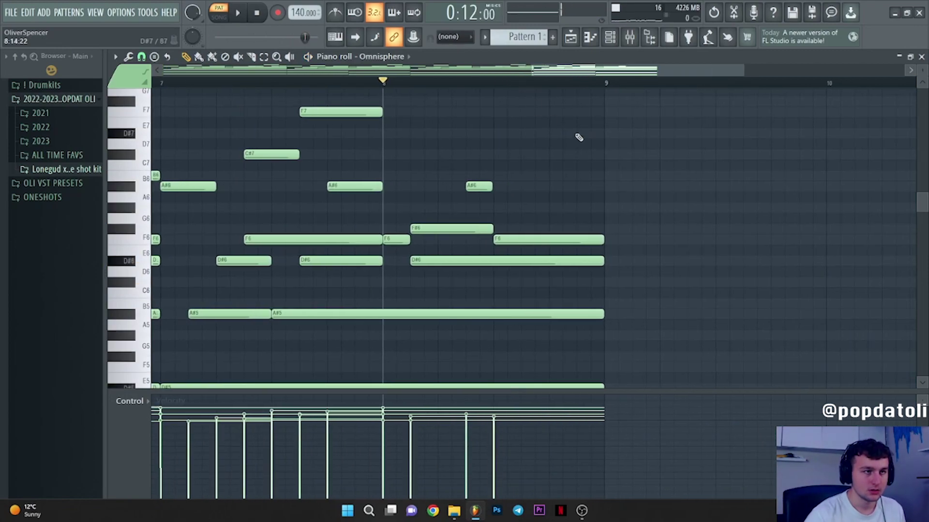
scroll(532, 144, up, 1)
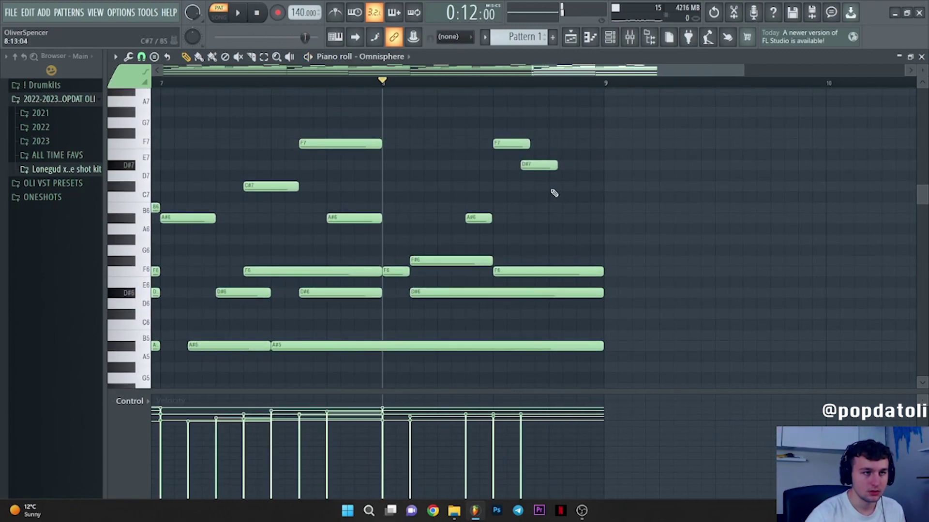
drag(609, 221, 604, 221)
scroll(674, 226, down, 2)
scroll(674, 226, up, 2)
key(space)
key(space)
- Lower the D#7 note in the ending of bar 8 to B6 and play the result
drag(530, 163, 530, 213)
scroll(600, 166, down, 3)
scroll(561, 196, up, 3)
key(space)
key(space)
- Set the project tempo to 150 BPM and play the pattern from the start
scroll(680, 157, down, 2)
scroll(655, 166, up, 1)
scroll(649, 168, down, 2)
scroll(580, 161, up, 3)
scroll(498, 152, down, 5)
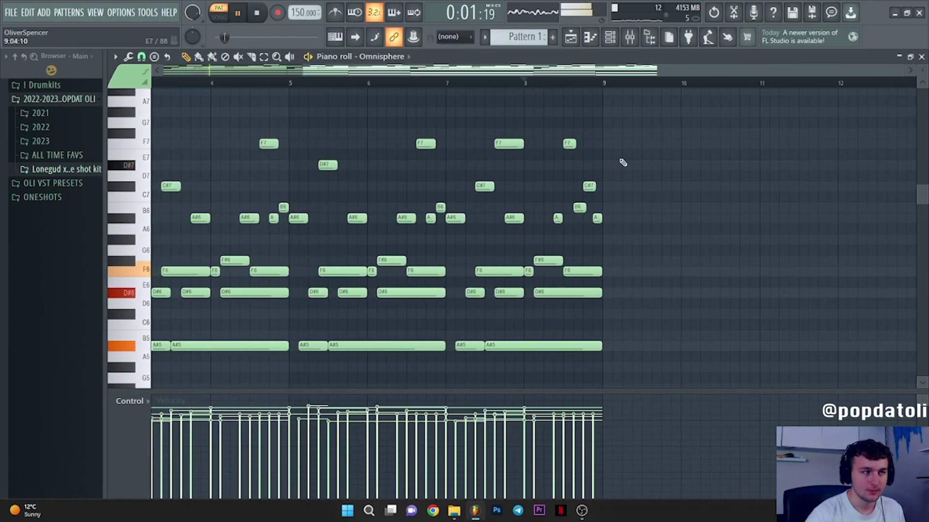
- Play through all eight bars and examine the melody up to the new ending in bar 8
scroll(613, 162, down, 1)
scroll(726, 181, down, 2)
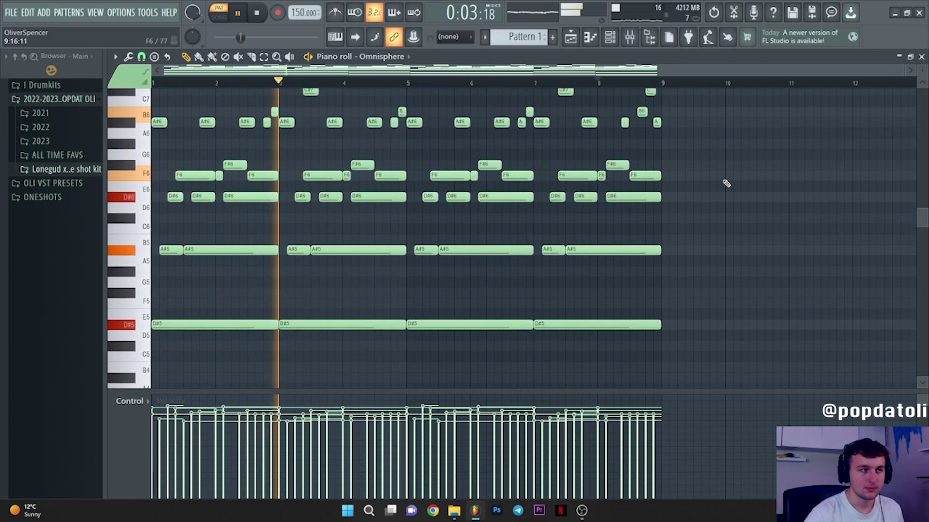
scroll(724, 182, up, 1)
scroll(712, 196, up, 1)
scroll(707, 227, down, 2)
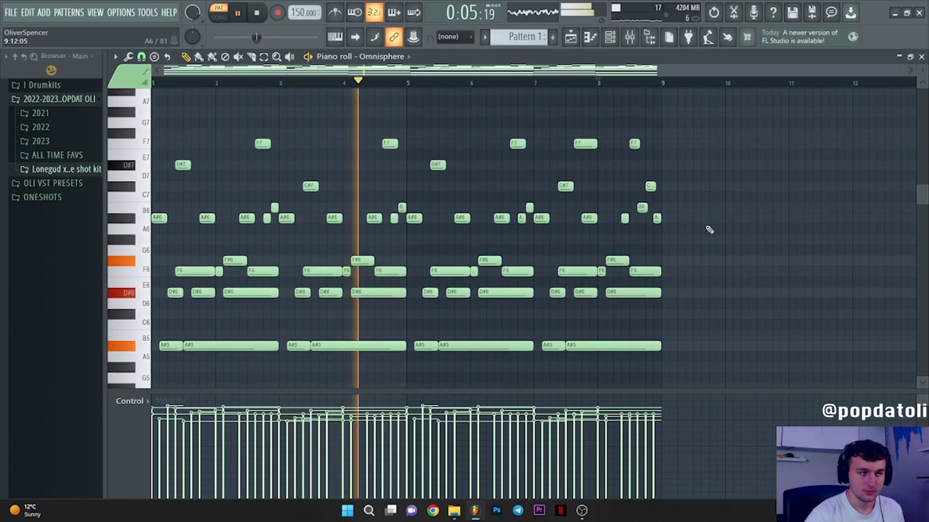
scroll(707, 230, up, 1)
scroll(708, 230, up, 1)
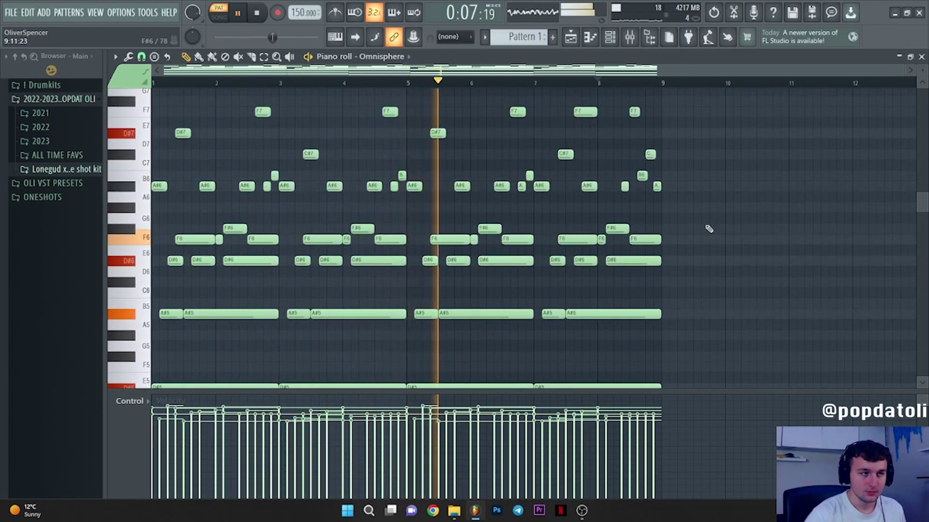
scroll(709, 225, down, 1)
scroll(714, 226, up, 1)
scroll(712, 220, down, 2)
scroll(711, 215, up, 2)
scroll(711, 216, up, 1)
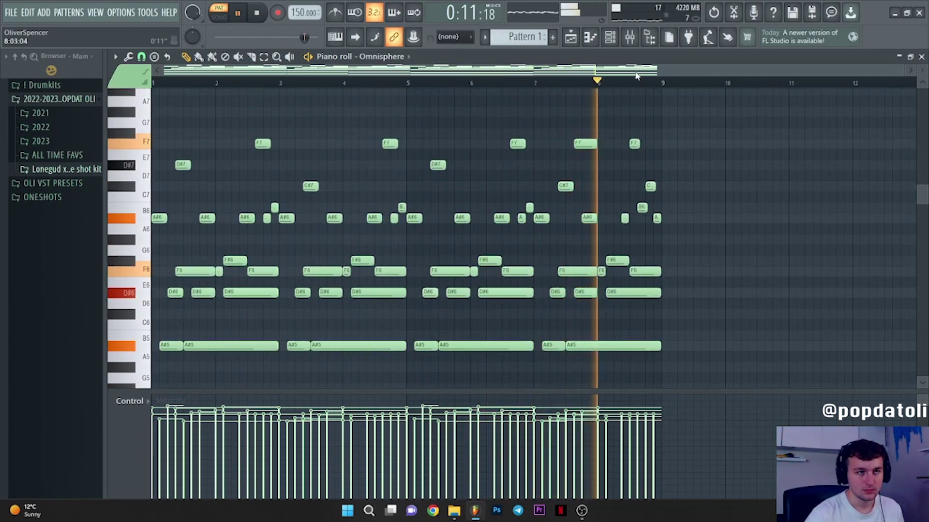
drag(571, 72, 634, 73)
scroll(626, 82, up, 2)
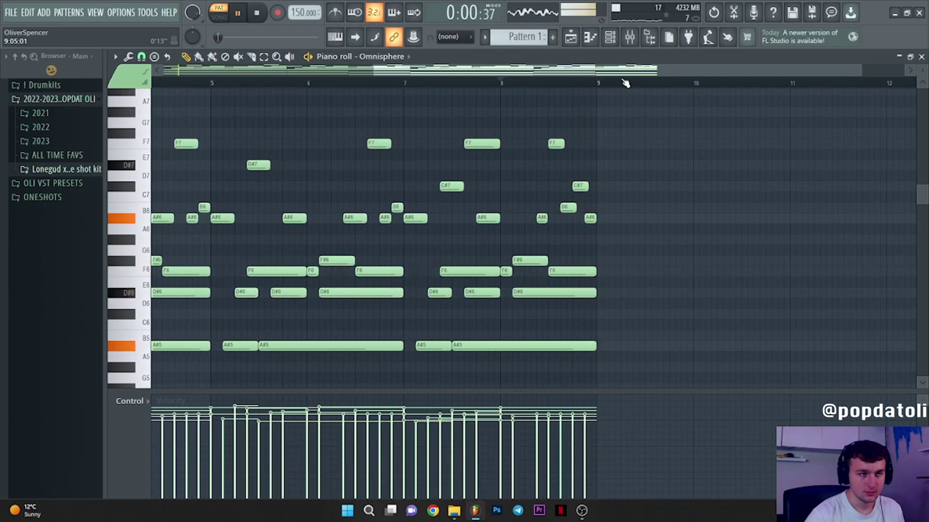
scroll(625, 83, down, 2)
key(space)
- Cut all the upper melody notes from A#6 upward in bars 1 to 8
drag(677, 234, 152, 96)
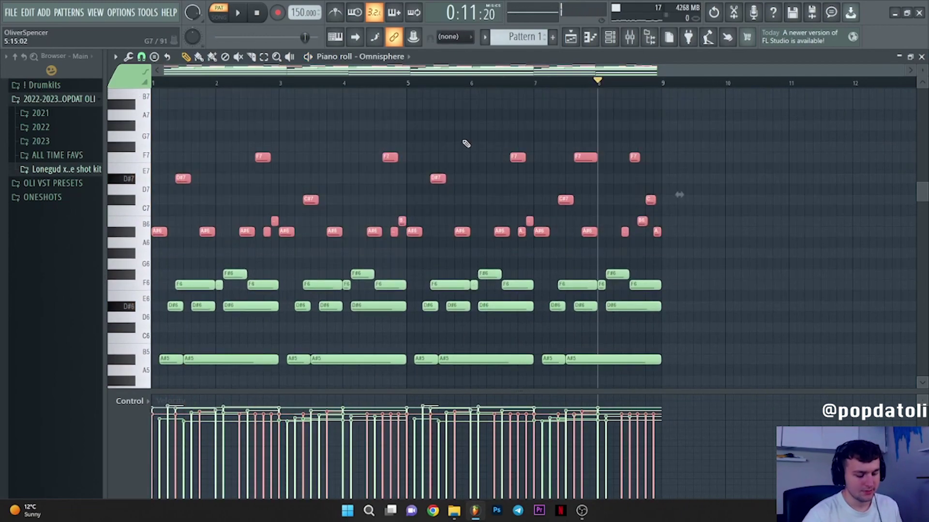
key(Delete)
key(ctrl+z)
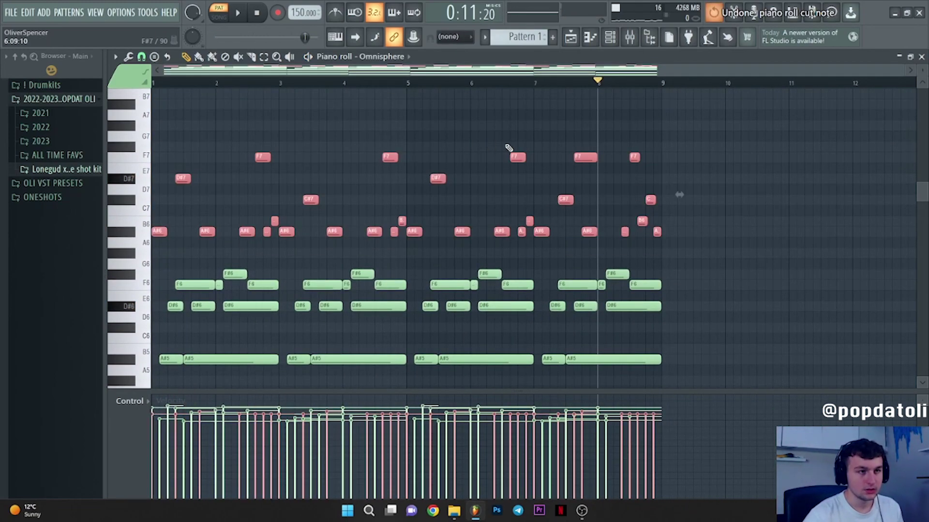
key(Delete)
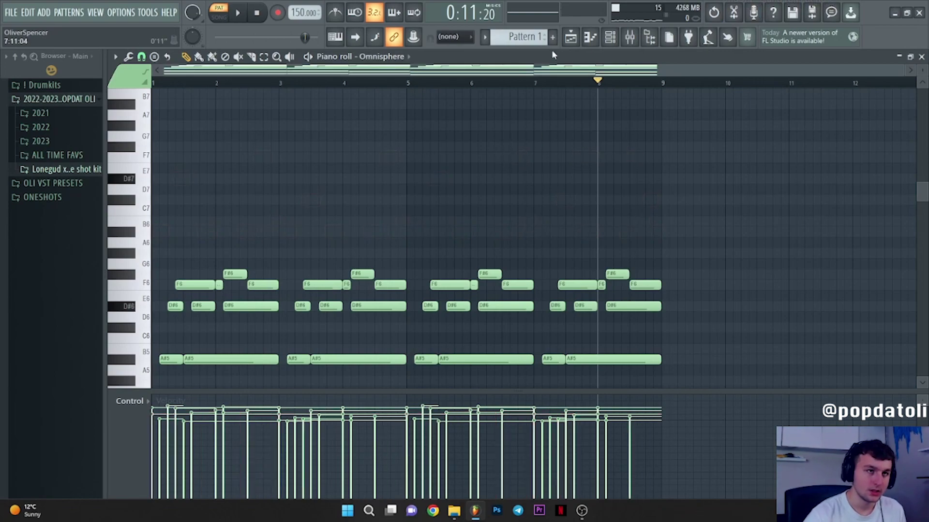
- Clone the Omnisphere channel in the channel rack
click(609, 39)
right_click(160, 208)
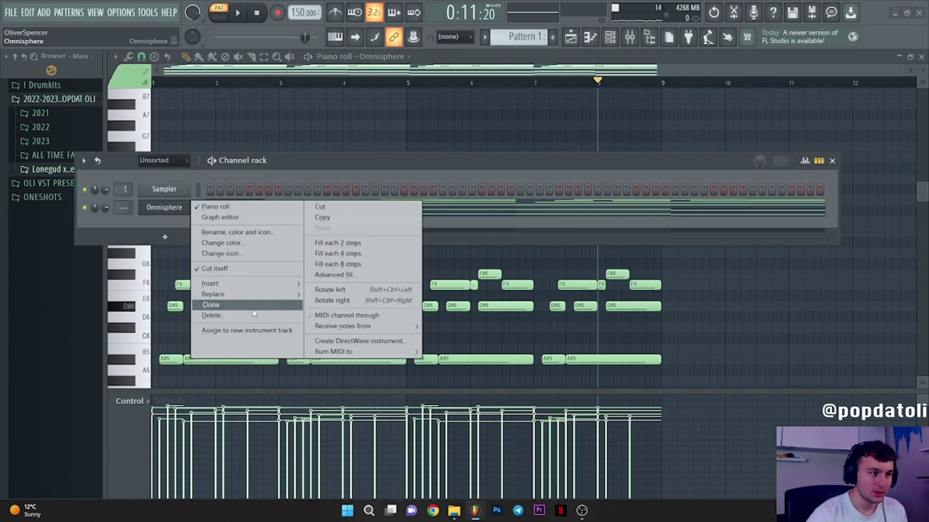
click(241, 308)
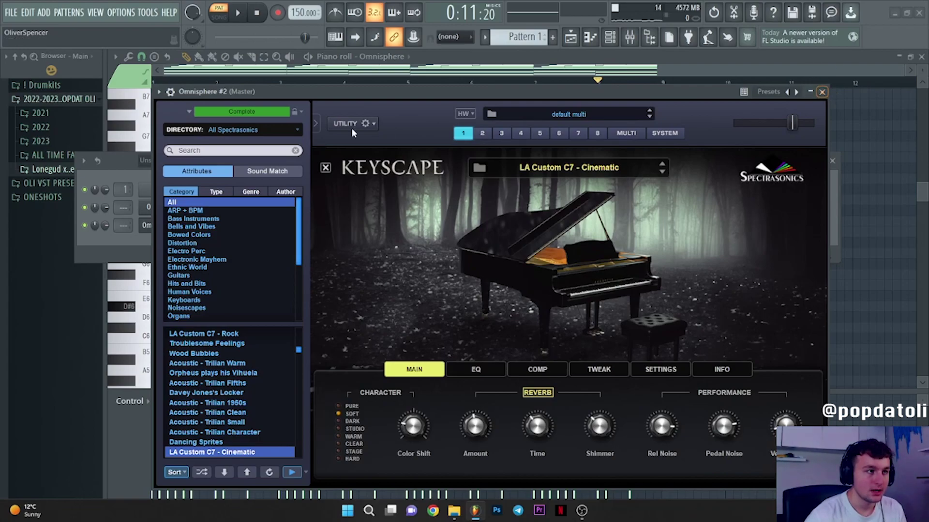
- Load the Pool of Tines patch from the Undercurrent directory's Keyboards category in Omnisphere #2 and close the instrument
click(241, 129)
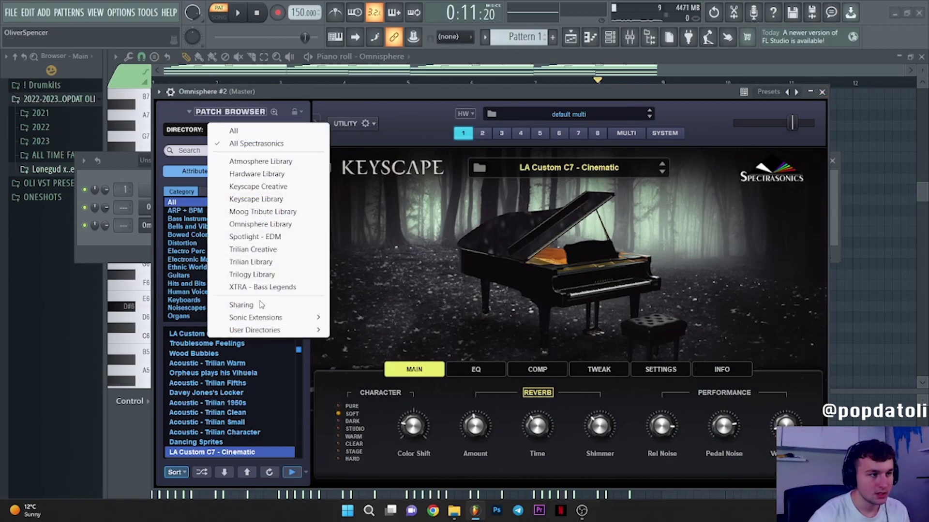
mouse_move(279, 319)
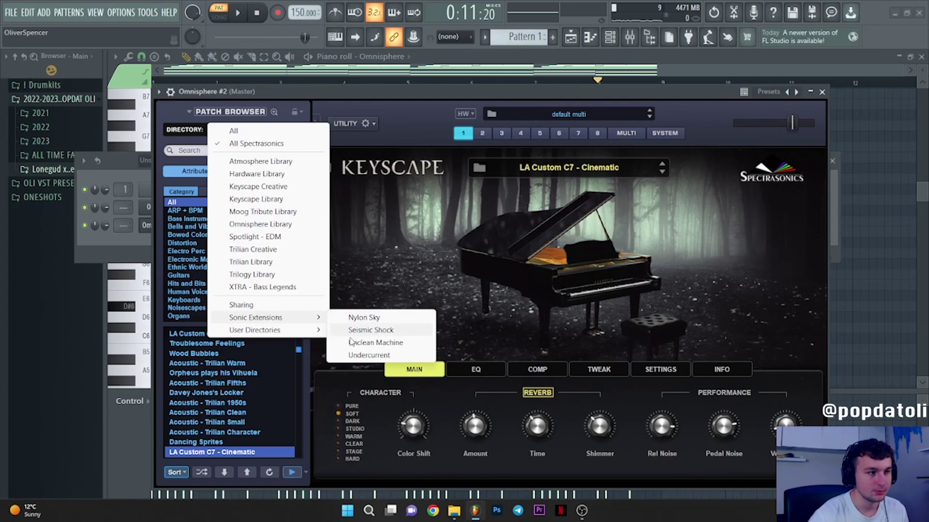
click(382, 355)
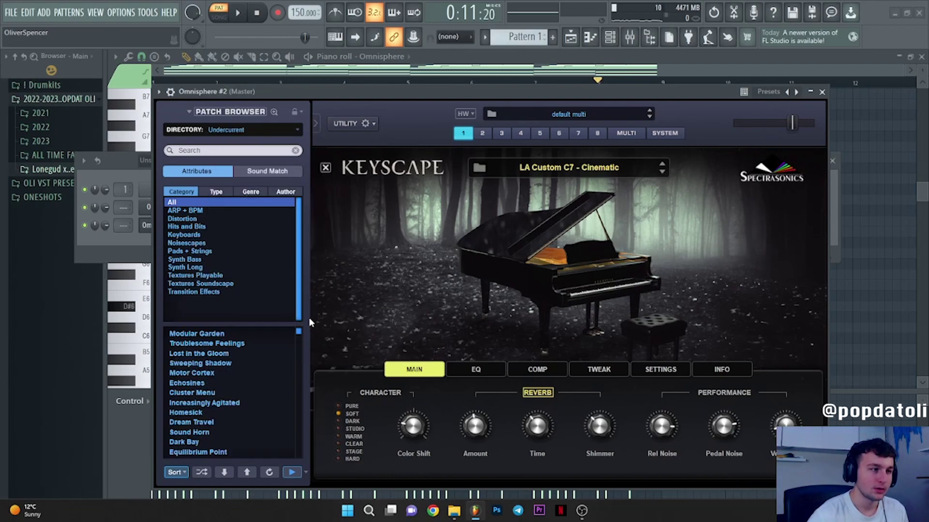
click(190, 236)
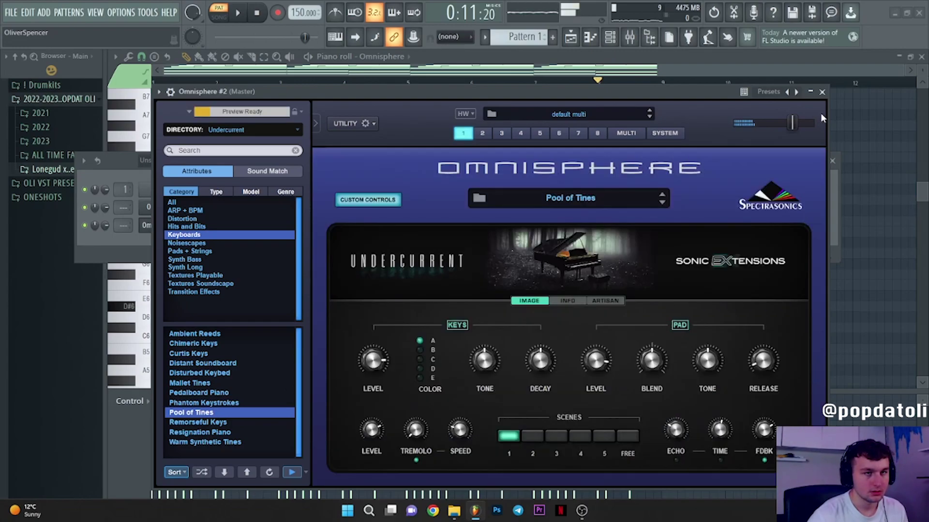
click(823, 91)
- Paste the cut melody notes into the piano roll of Omnisphere #2 and close the channel rack
right_click(167, 225)
click(213, 221)
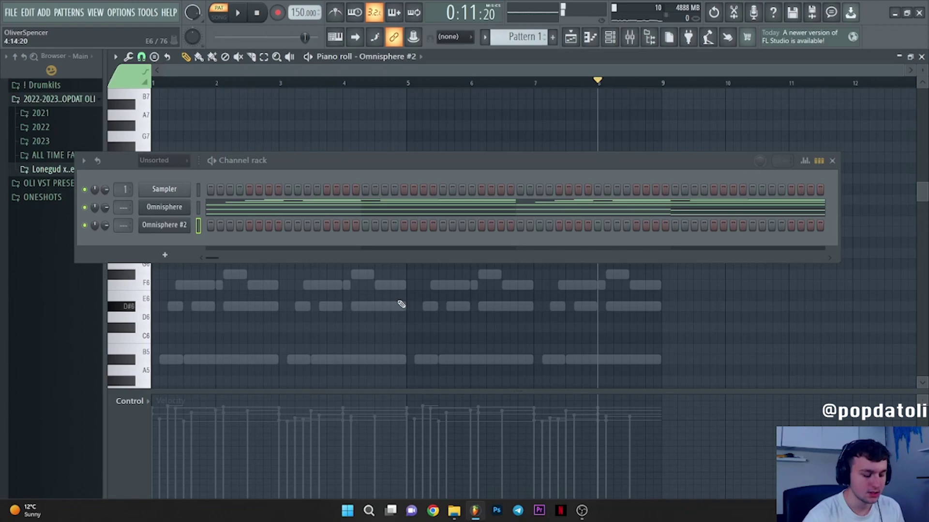
key(ctrl+v)
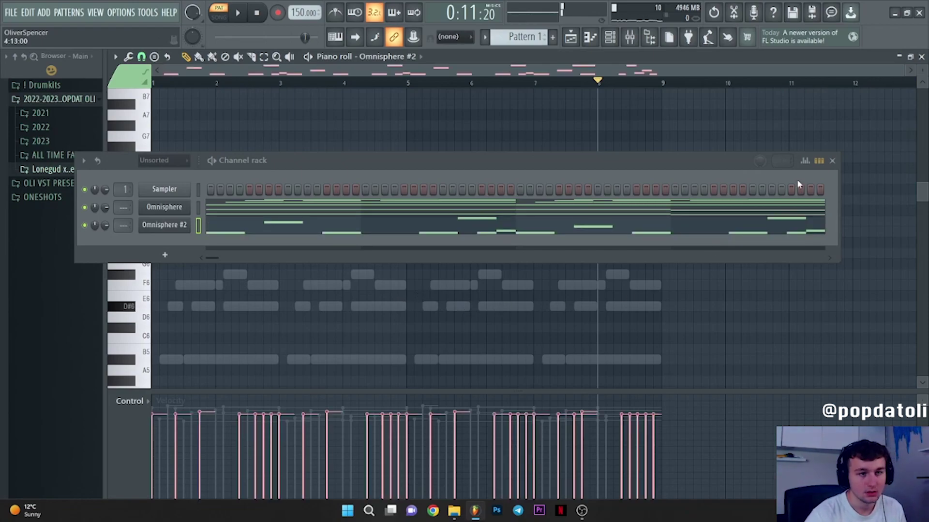
click(832, 161)
- Check the pasted melody notes in the Omnisphere #2 piano roll
scroll(709, 224, down, 3)
scroll(710, 224, up, 2)
scroll(687, 235, down, 2)
scroll(663, 242, up, 2)
drag(682, 279, 556, 225)
key(ctrl+a)
scroll(603, 259, down, 2)
key(ctrl+d)
- Route Omnisphere to mixer track 2 and Omnisphere #2 to mixer track 3, leaving only the mixer open over the playlist
click(584, 38)
click(609, 38)
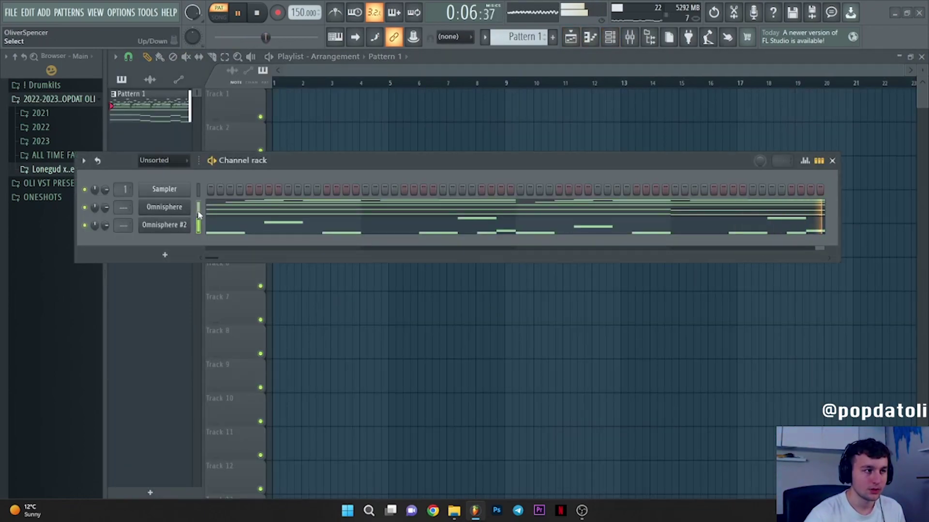
key(F9)
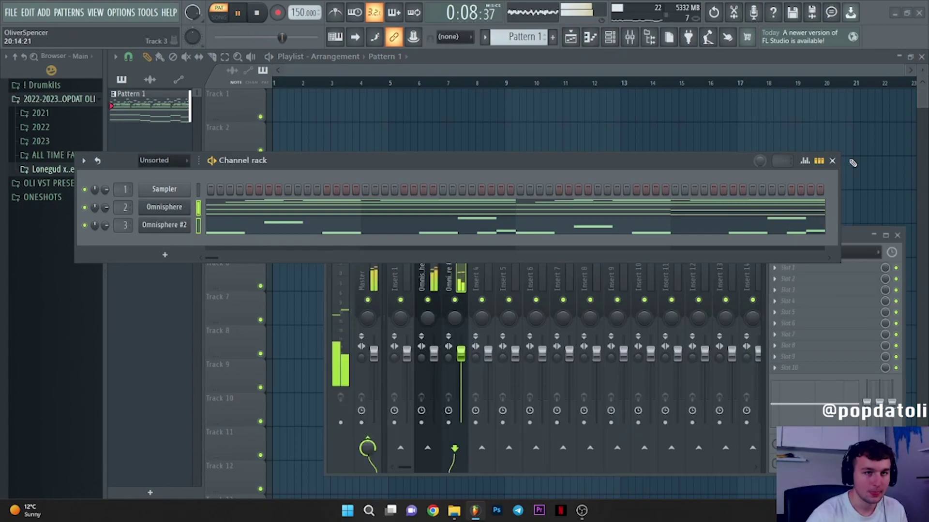
click(834, 162)
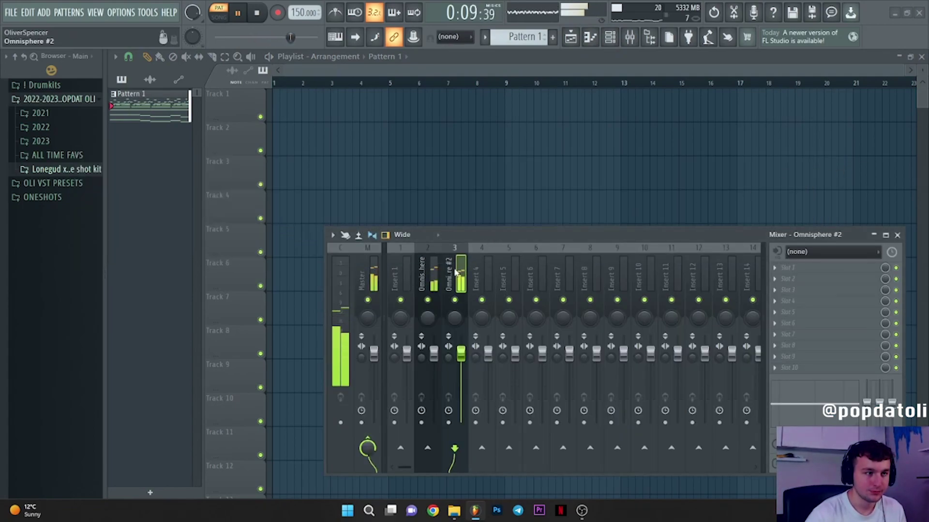
- Load Fruity parametric EQ 2 in the first effect slot of the Omnisphere mixer track with the 20Hz + 18kHz cut preset
click(815, 272)
click(435, 121)
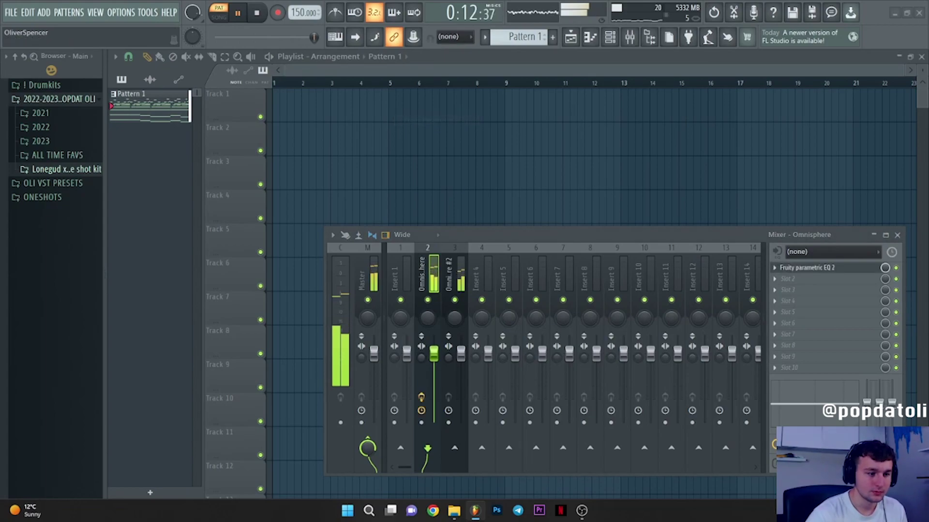
drag(546, 131, 496, 92)
click(632, 91)
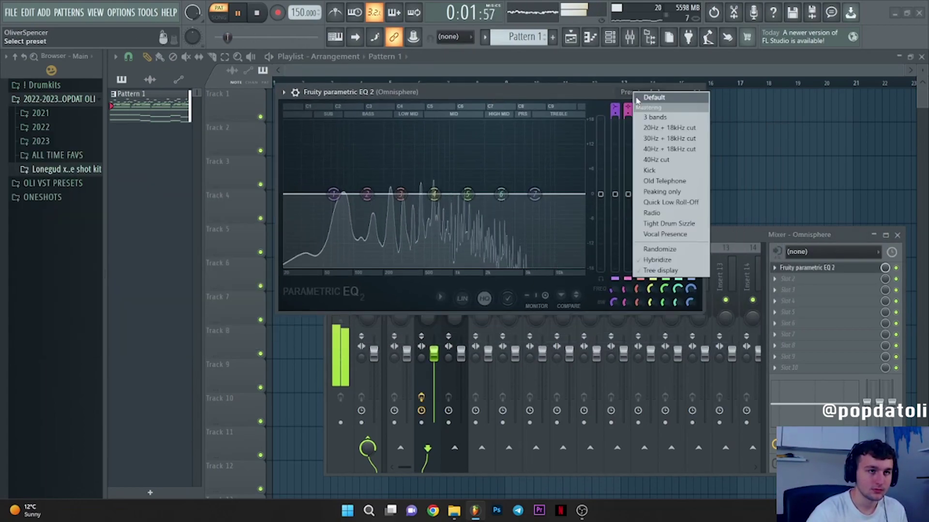
click(658, 128)
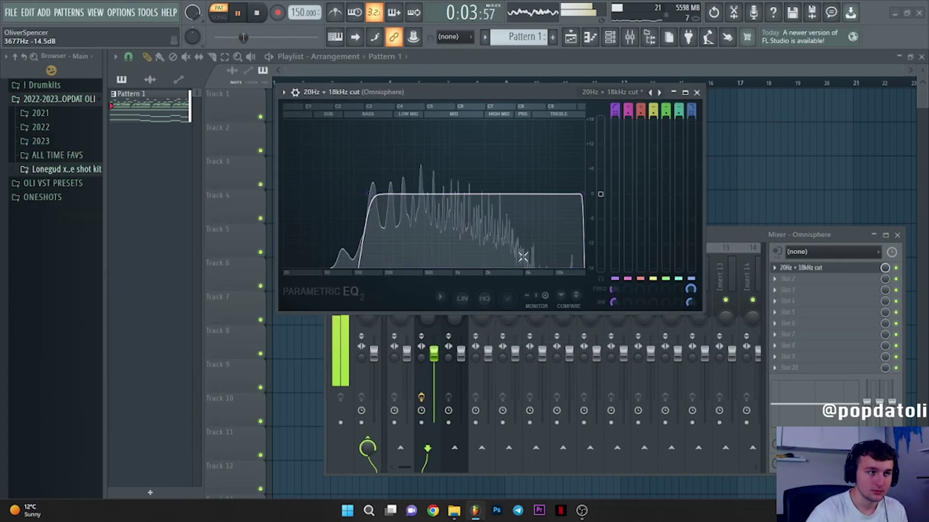
- Adjust the bandwidths of the low-cut and high-cut bands on the Omnisphere EQ, lower its high-cut frequency slightly, and close the EQ
drag(613, 302, 614, 288)
drag(690, 302, 690, 287)
drag(581, 195, 561, 193)
click(696, 93)
- Load ValhallaVintageVerb in the second effect slot of the Omnisphere mixer track and bring its whole window into view
click(794, 279)
click(461, 448)
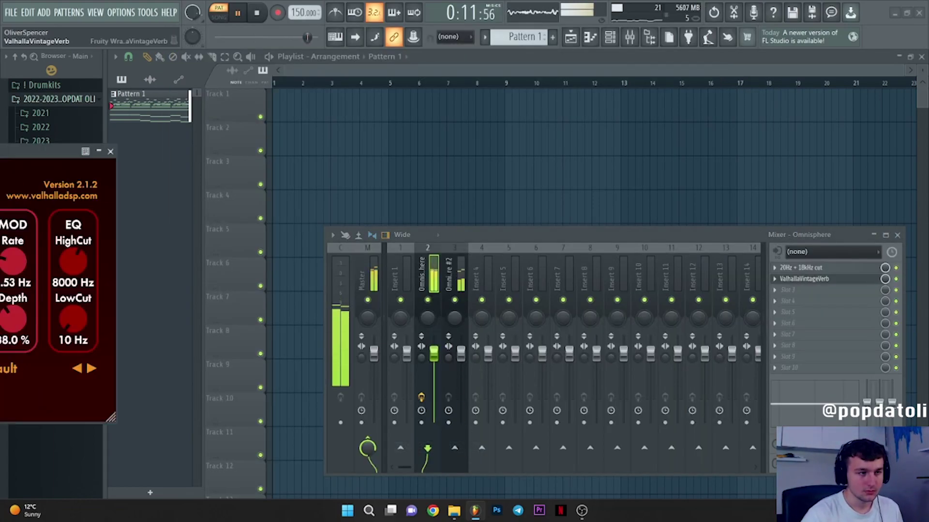
drag(0, 148, 191, 115)
- Set the Omnisphere reverb to 10% mix, 1.27 s decay, 1980s color, 490 Hz low cut and Smooth Plate mode, and close it
drag(117, 195, 165, 315)
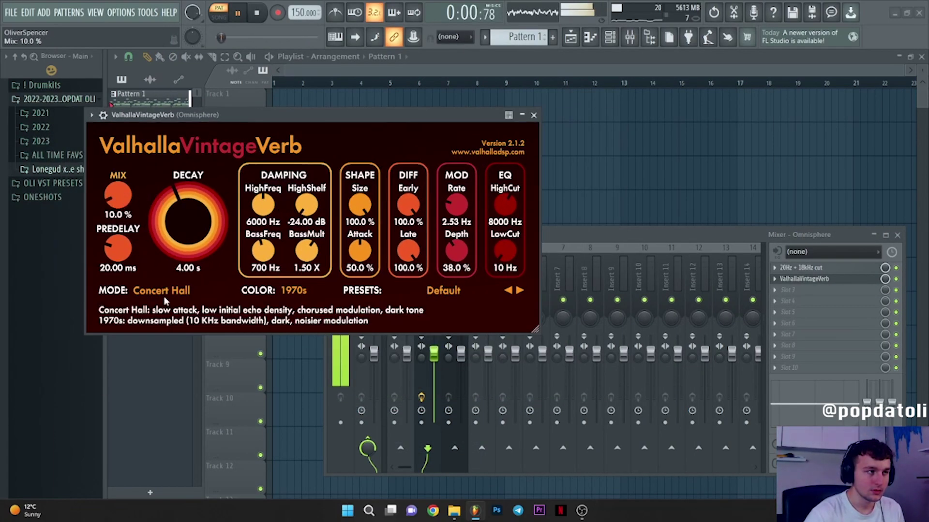
drag(188, 221, 246, 266)
click(296, 295)
click(305, 315)
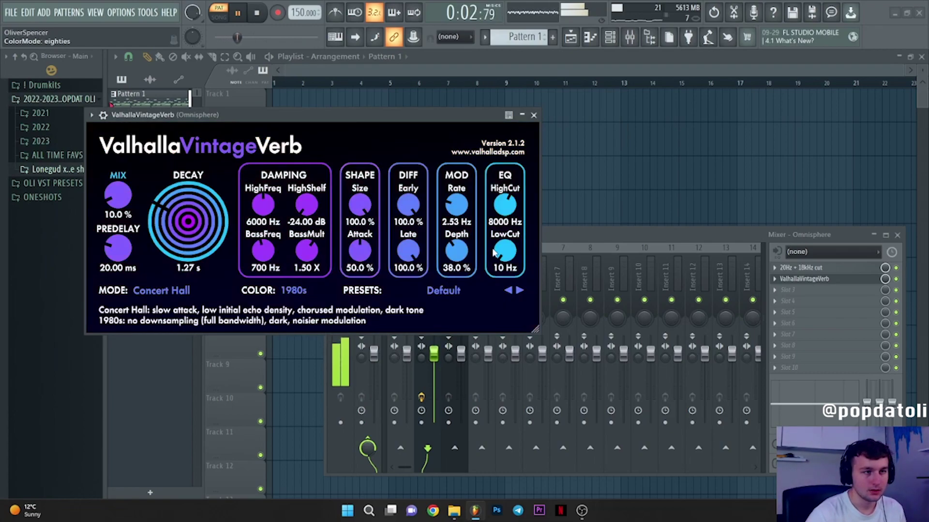
drag(503, 254, 502, 250)
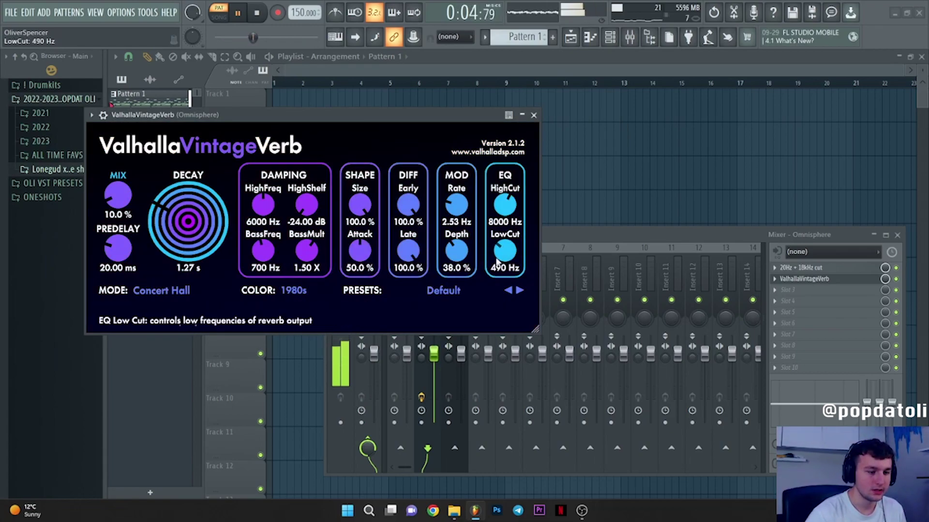
click(161, 292)
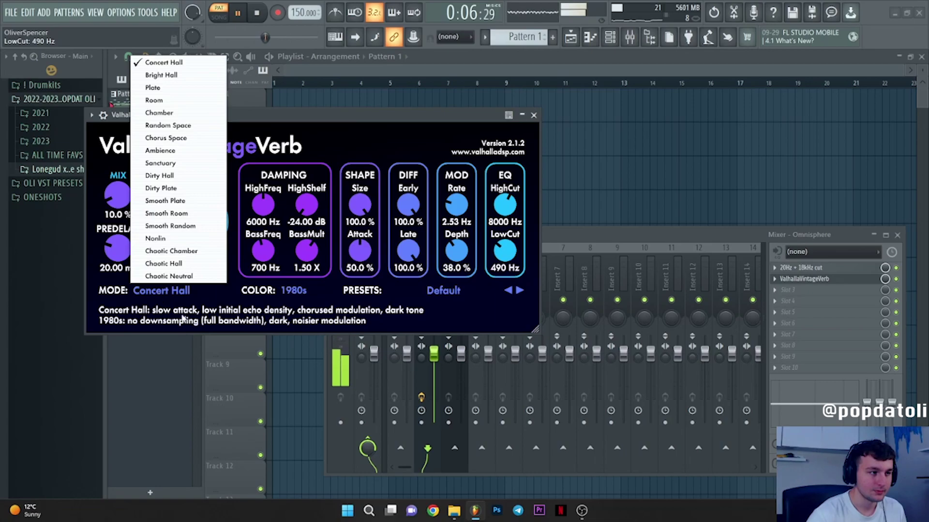
click(165, 201)
click(533, 116)
- Load Fruity parametric EQ 2 in the first effect slot of the Omnisphere #2 mixer track with the 20Hz + 18kHz cut preset
click(460, 271)
key(space)
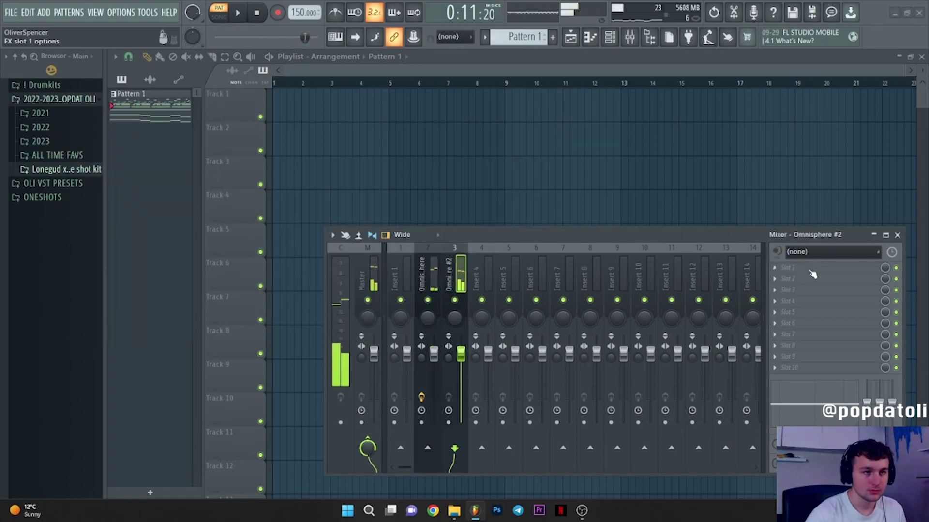
click(811, 271)
click(466, 124)
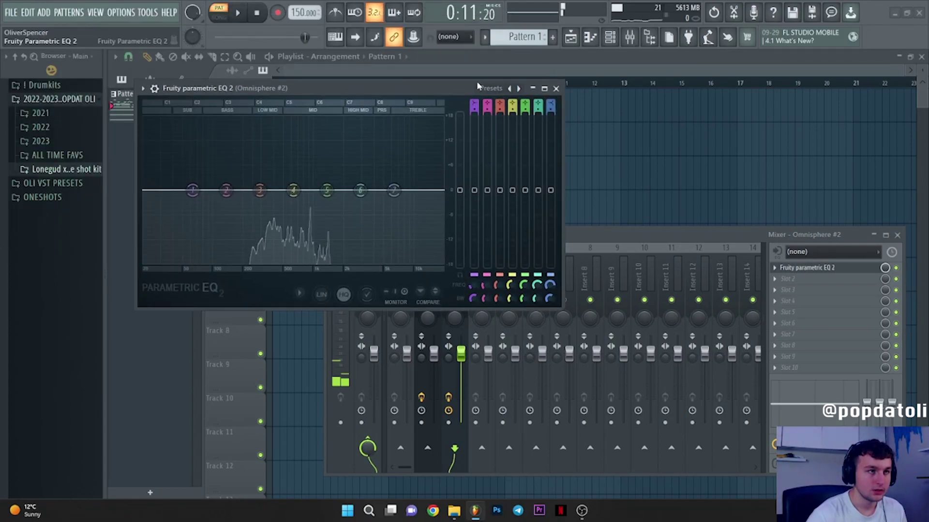
click(491, 88)
click(527, 123)
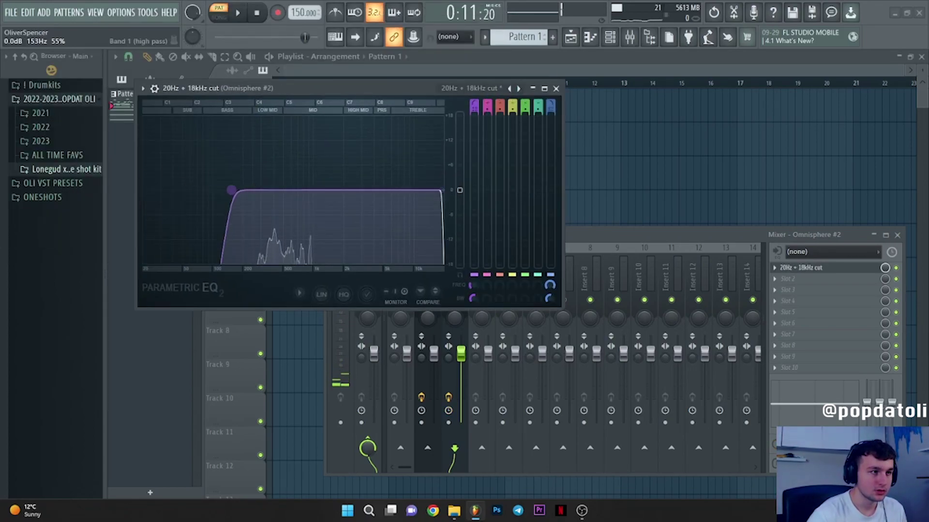
- During playback, raise the Omnisphere #2 EQ's low cut, lower its high cut to about 4504 Hz, and close the EQ
key(space)
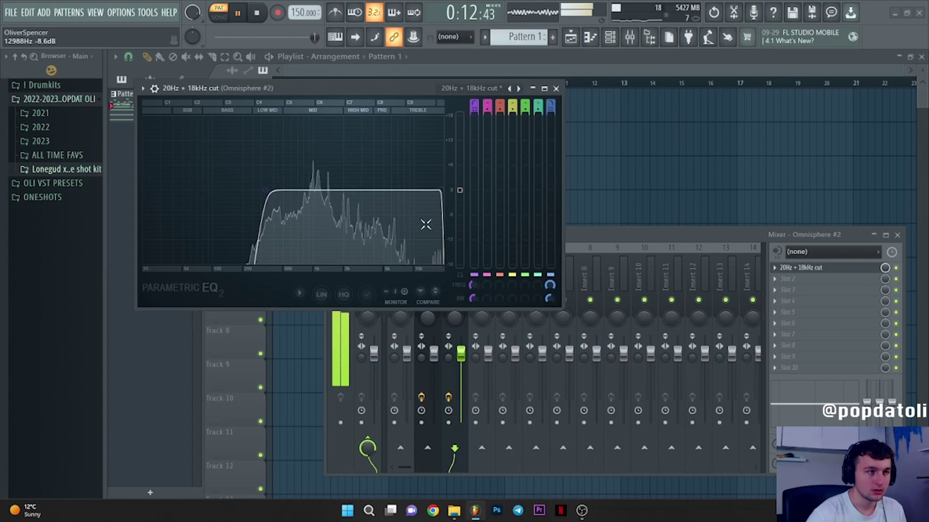
drag(441, 191, 378, 190)
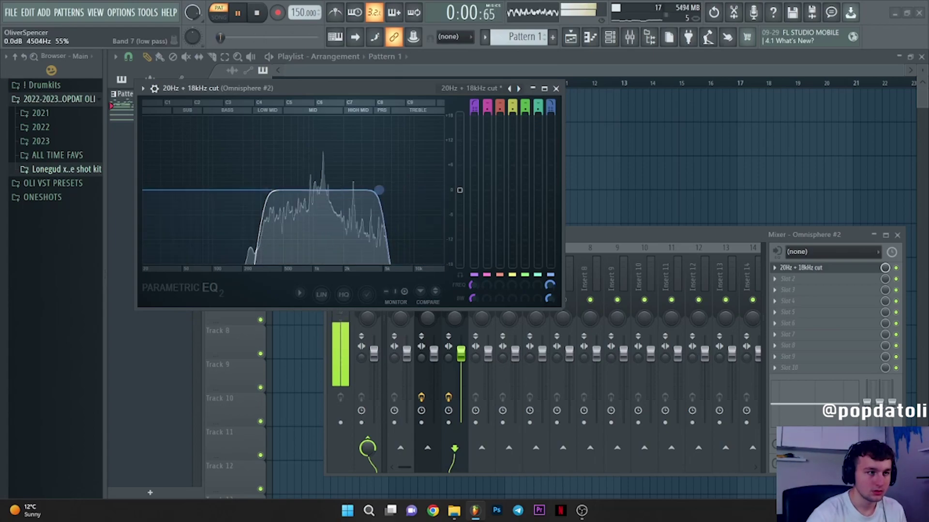
click(555, 88)
- Show the channel rack and load Portal in the second effect slot of the Omnisphere #2 track, shrinking its window
click(609, 37)
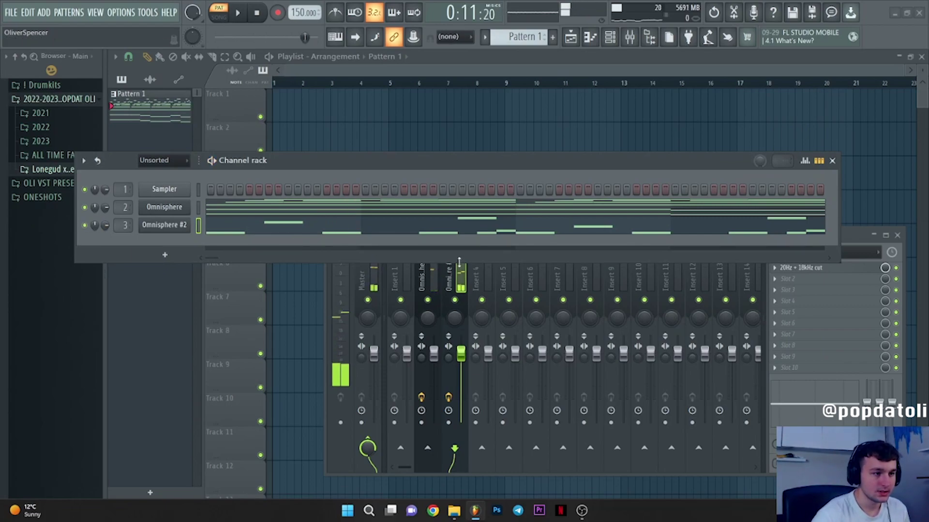
click(800, 280)
click(447, 319)
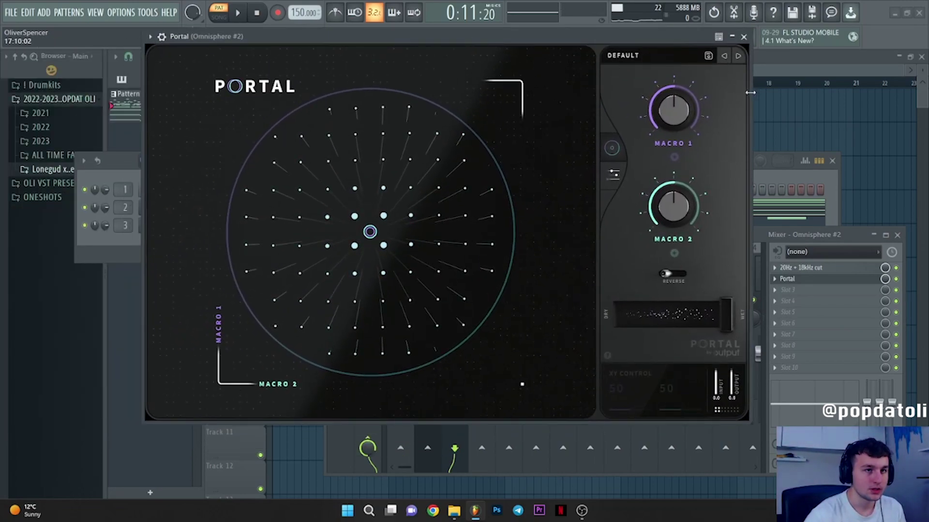
drag(750, 93, 723, 98)
- Choose the Bounce 2 preset in Portal, close it, and move Portal above the EQ in the Omnisphere #2 effect chain
click(527, 53)
scroll(249, 194, down, 8)
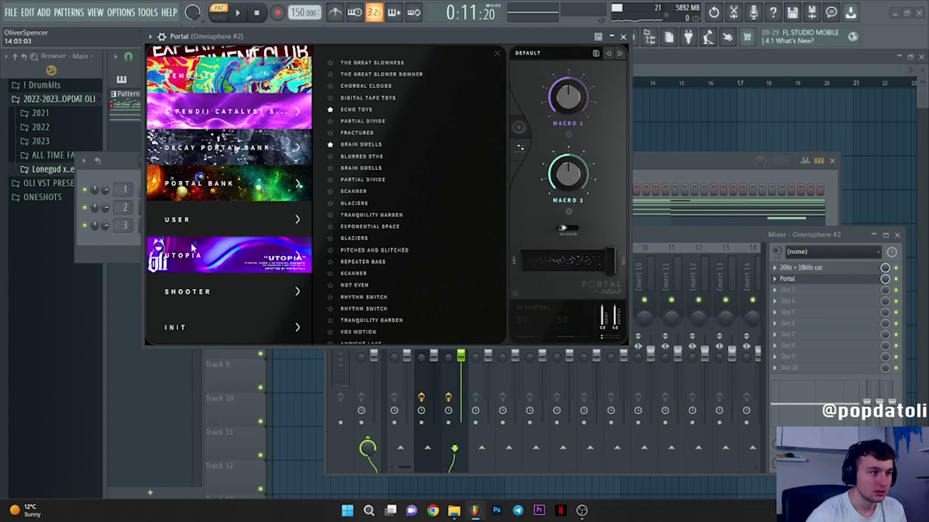
scroll(370, 308, down, 8)
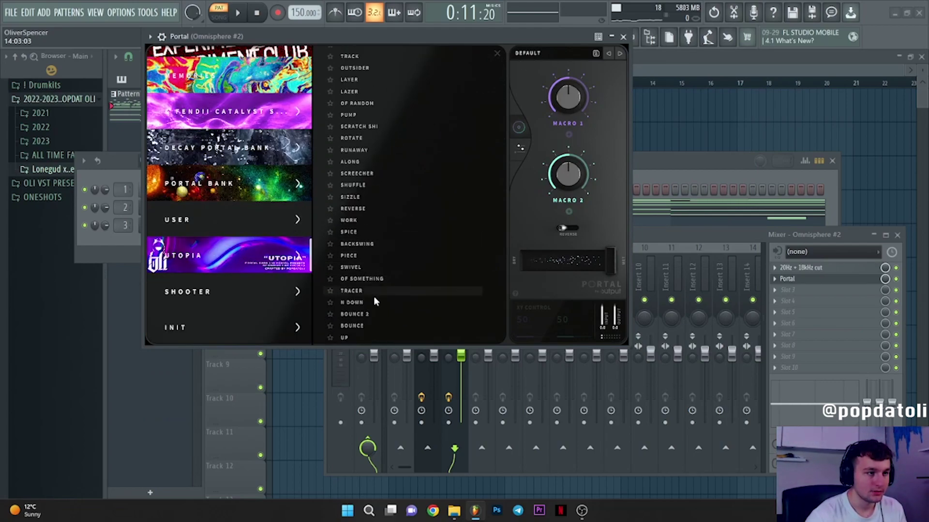
click(361, 315)
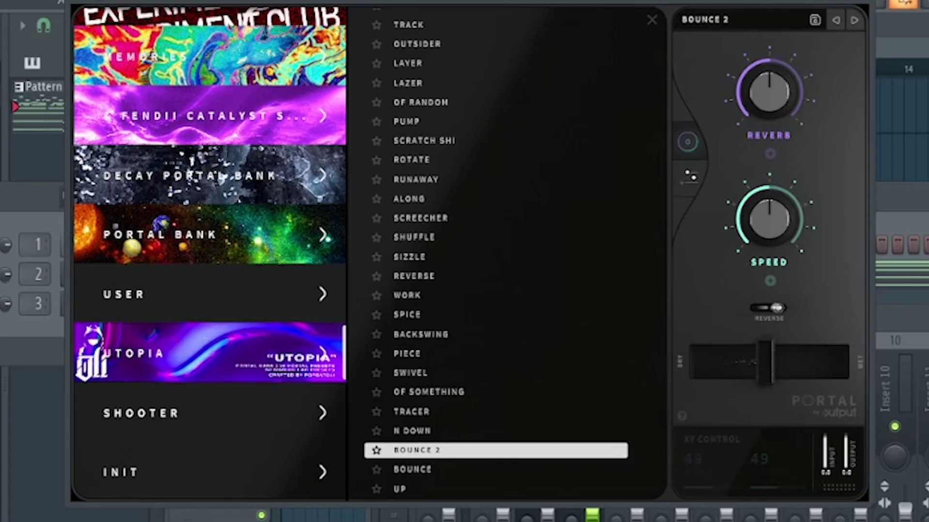
click(624, 36)
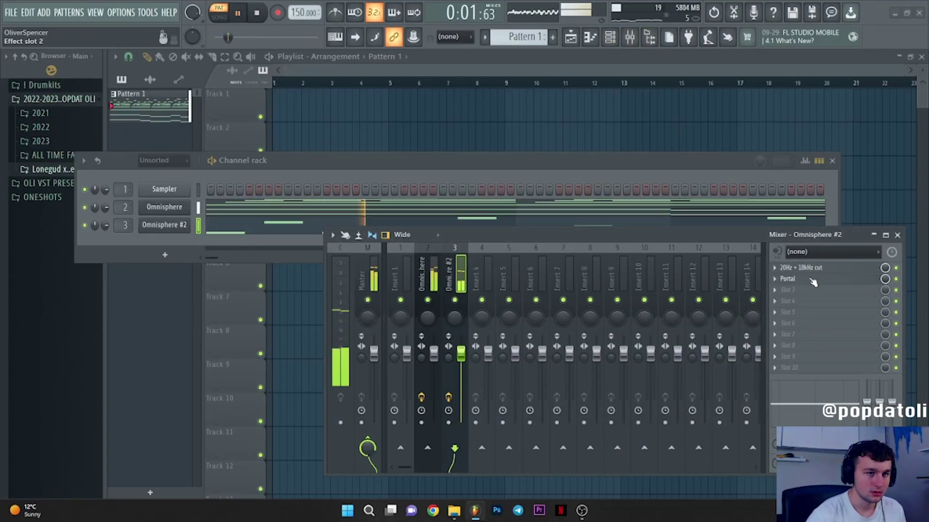
scroll(812, 280, up, 1)
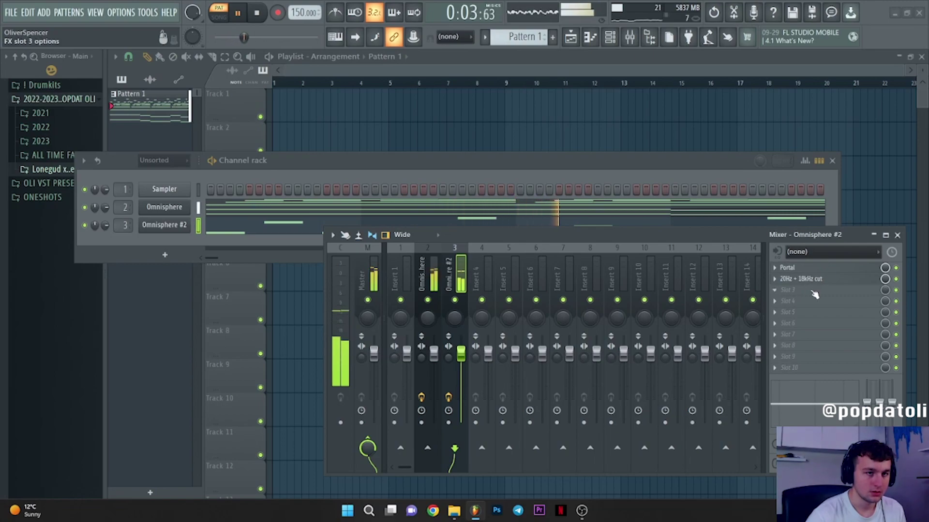
- Add ValhallaVintageVerb to Omnisphere #2's third slot: 30.8% mix, 13.34 ms predelay, 1.59 s decay, 1980s color, 10090 Hz high cut, 420 Hz low cut
click(806, 289)
click(449, 437)
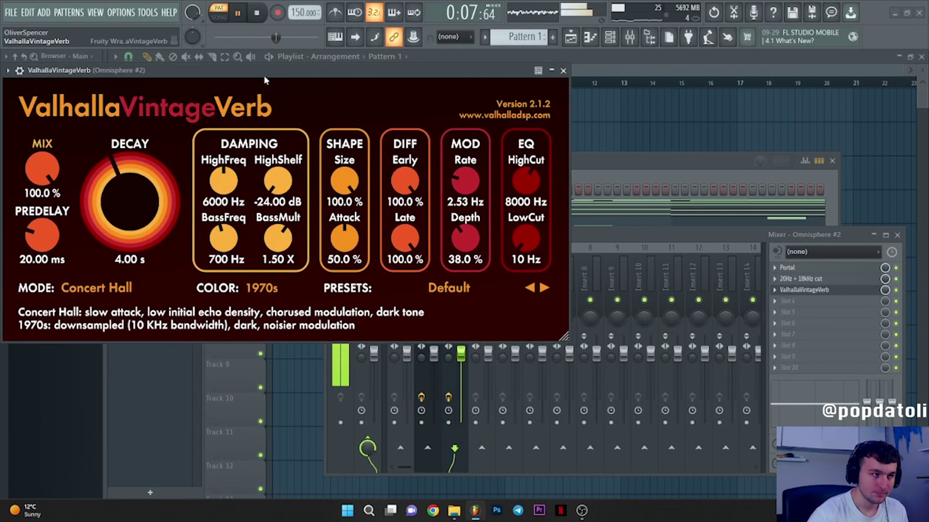
drag(34, 153, 39, 235)
drag(103, 161, 95, 186)
click(209, 245)
click(215, 268)
drag(421, 207, 424, 191)
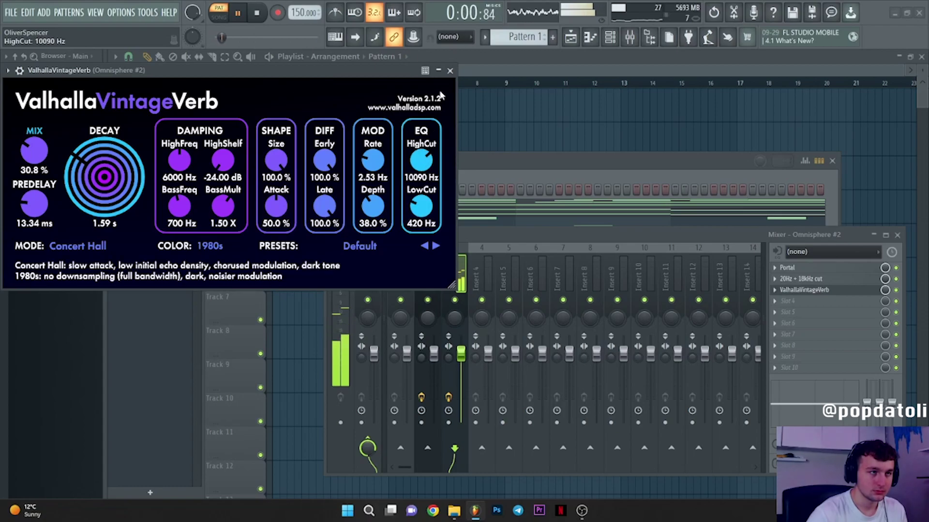
click(450, 71)
- Lower the Omnisphere #2 track's volume slightly and switch the Omnisphere channel's patch to LA Custom C7 Grand Piano
drag(459, 354, 462, 360)
click(433, 283)
click(171, 211)
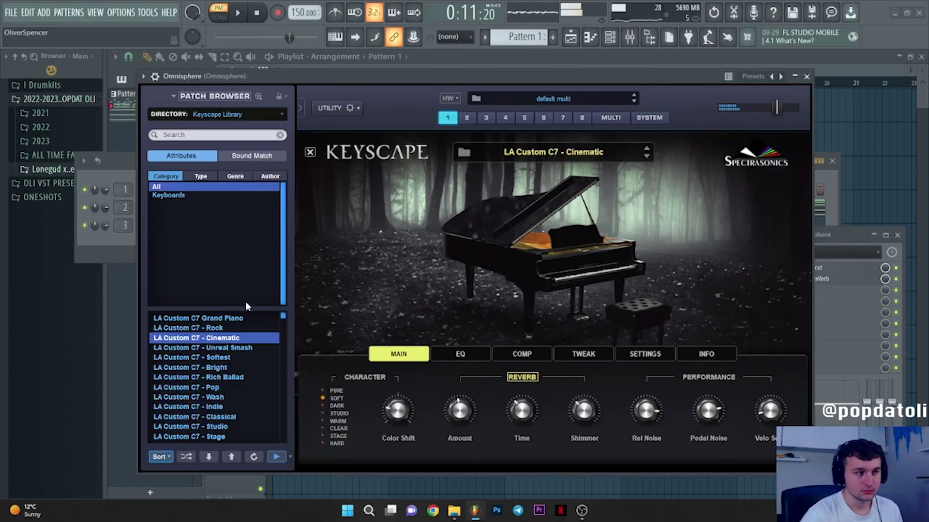
click(215, 319)
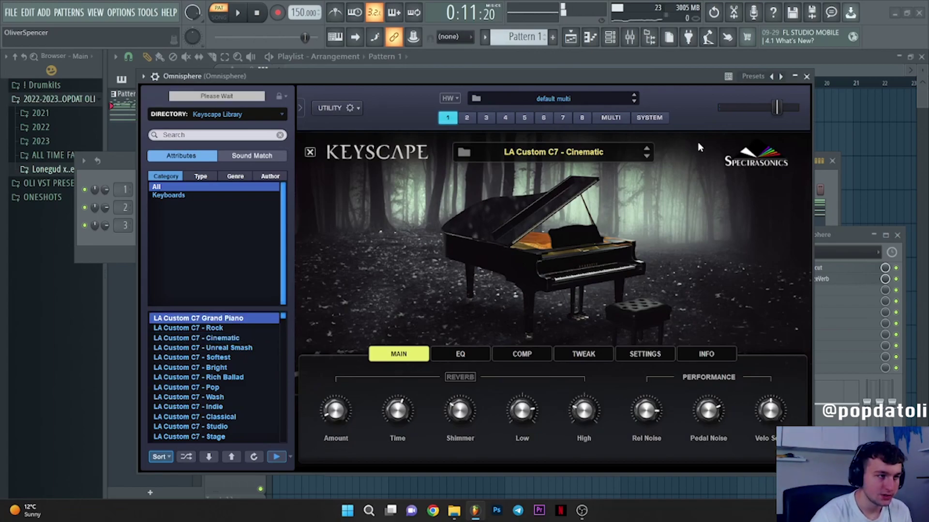
click(807, 77)
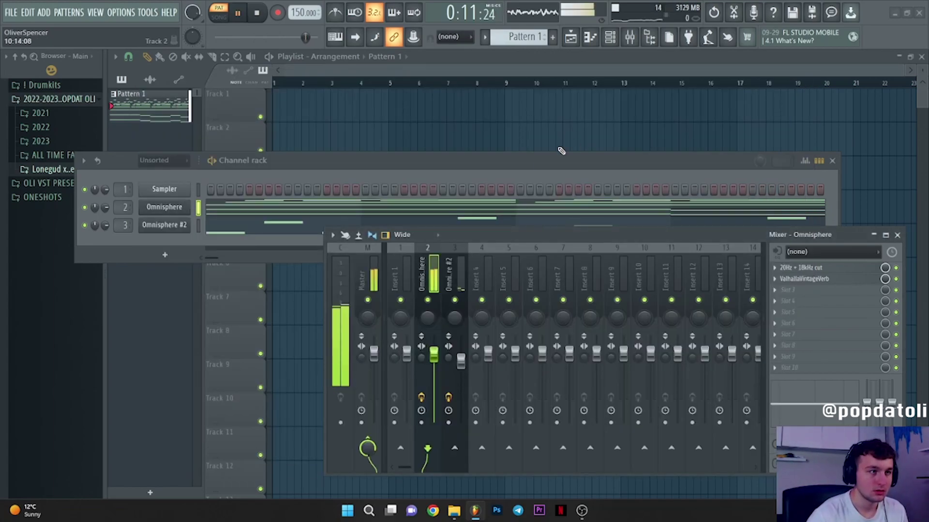
- Move the Omnisphere track's reverb to slot 3 with 26.4% mix and 1.85 s decay, and lower Omnisphere #2's volume to 82%
drag(823, 289, 825, 291)
click(813, 291)
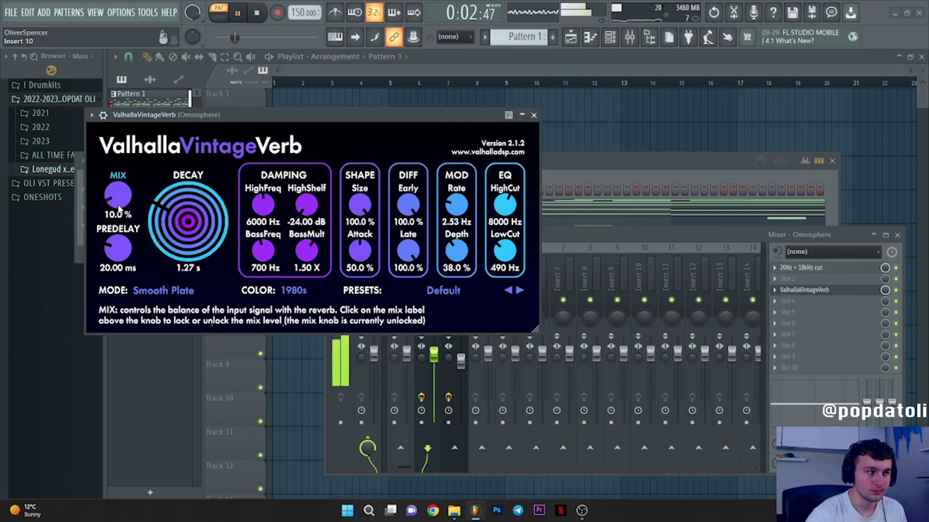
drag(117, 207, 127, 191)
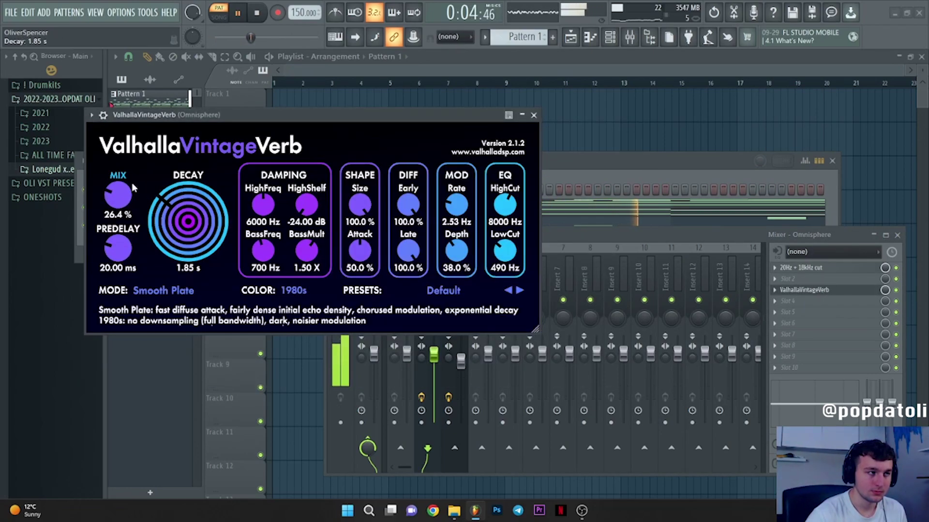
click(534, 115)
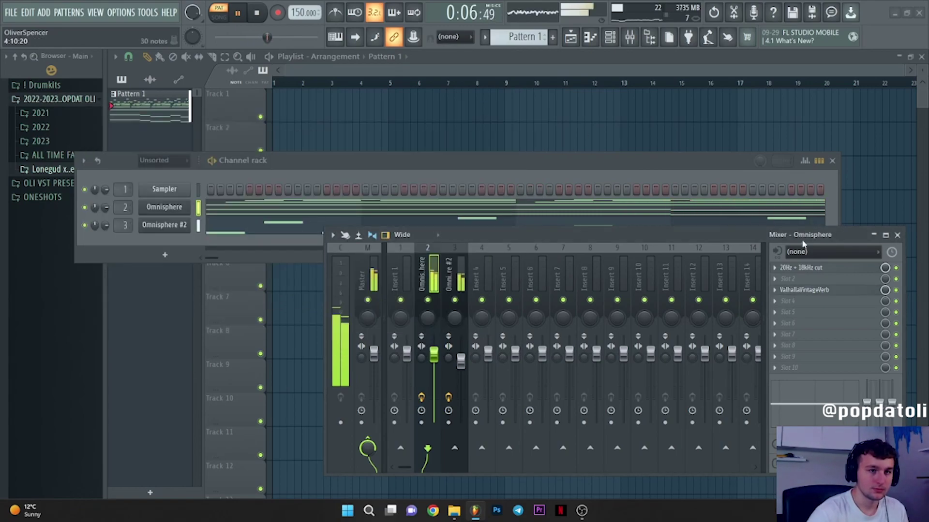
drag(462, 362, 462, 367)
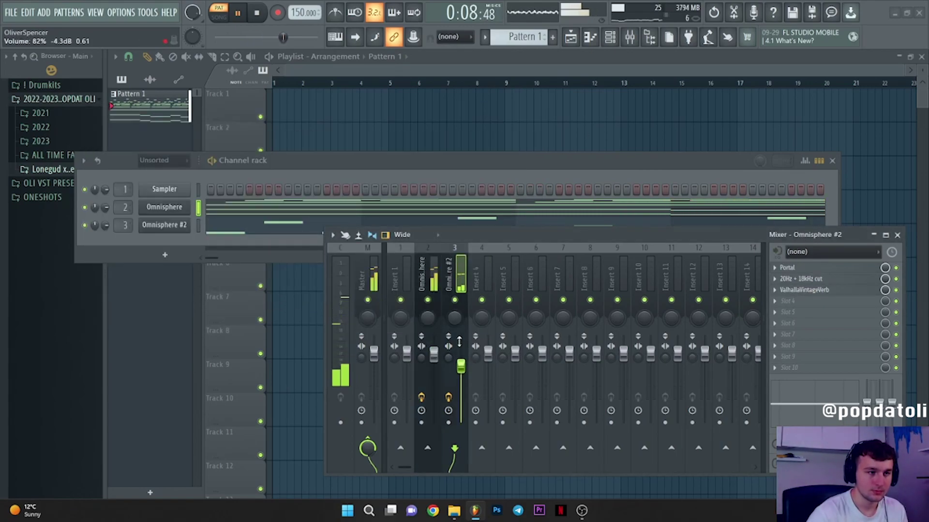
- Add a Kontakt channel to the channel rack
click(164, 255)
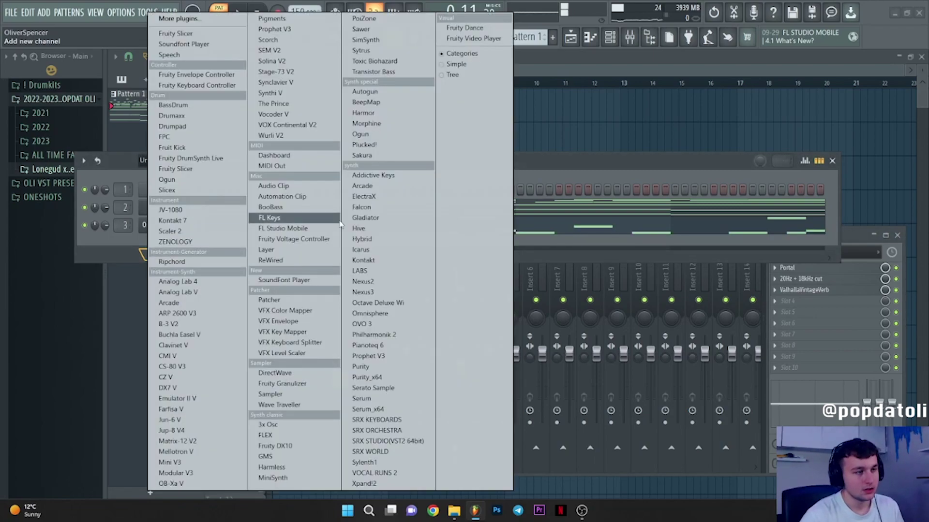
click(131, 258)
click(143, 255)
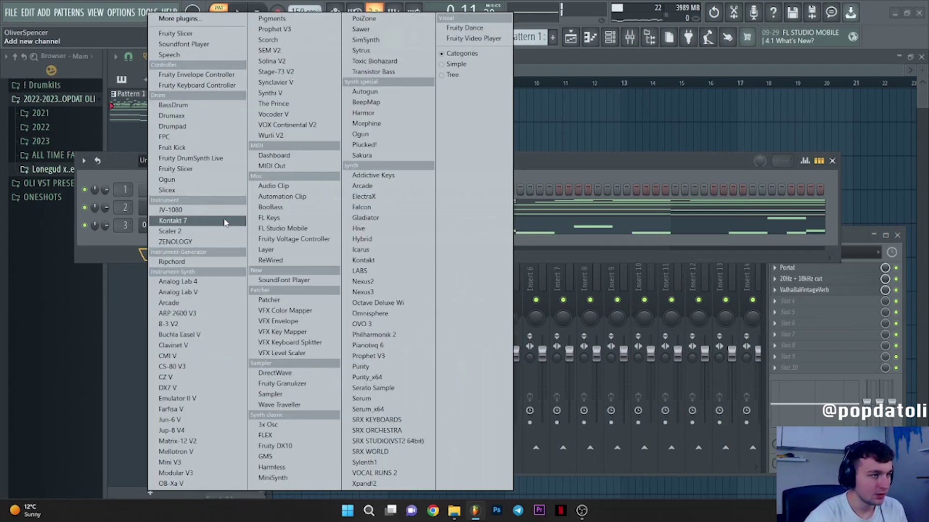
click(382, 261)
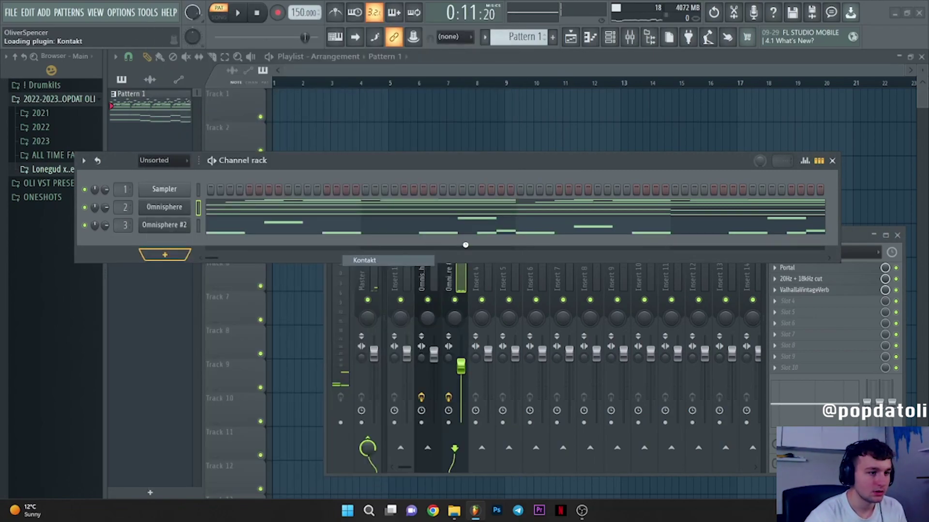
- Load the D# Minor Phrase Menu instrument from the Vocalise library into Kontakt
scroll(321, 240, down, 10)
scroll(315, 256, down, 5)
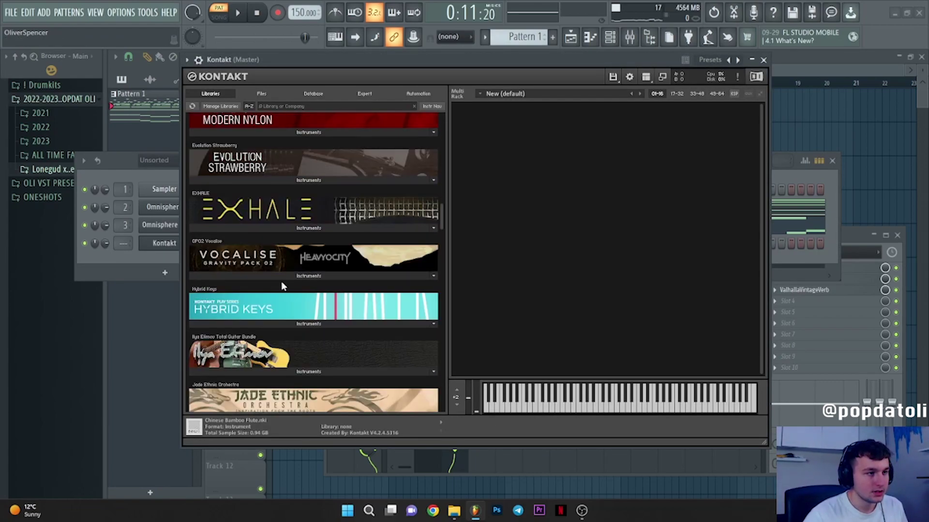
click(259, 276)
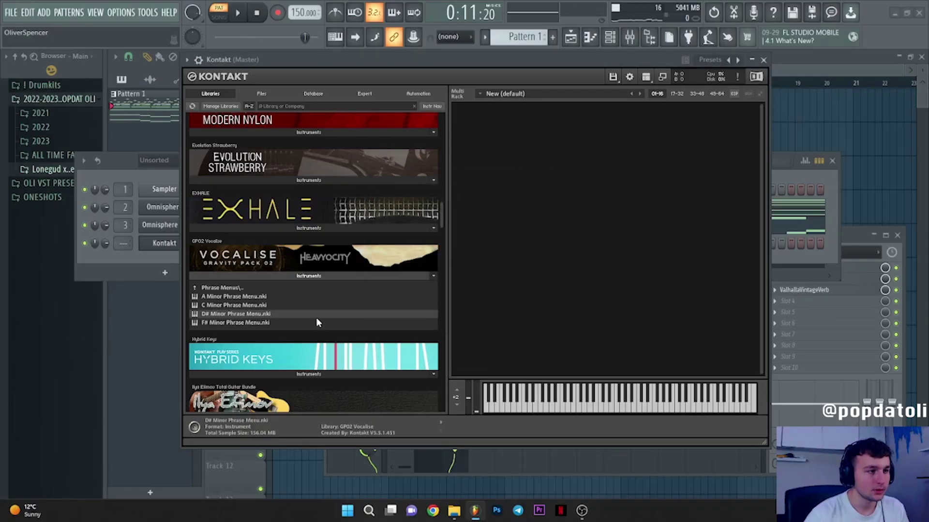
double_click(311, 317)
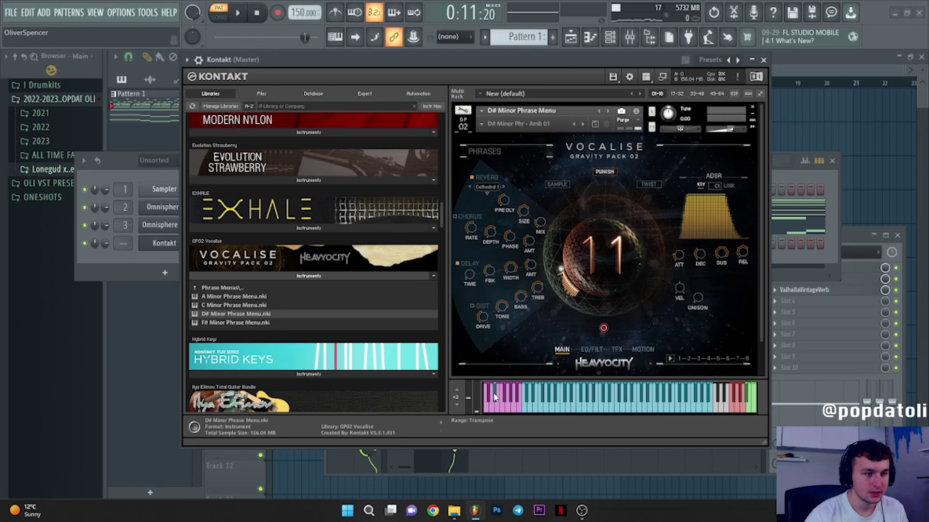
- Bring up the Omnisphere #2 piano roll, try the lowest transpose key in Vocalise, and close the Kontakt window
click(784, 224)
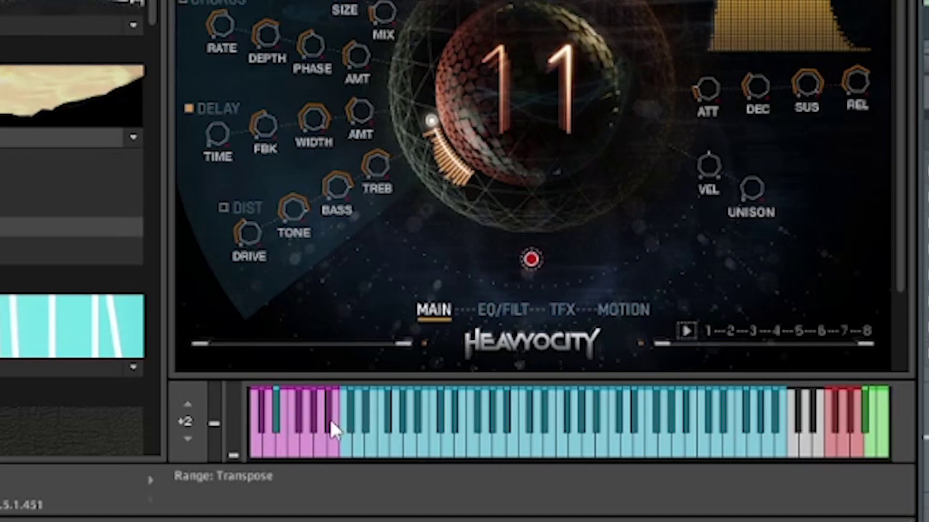
click(256, 443)
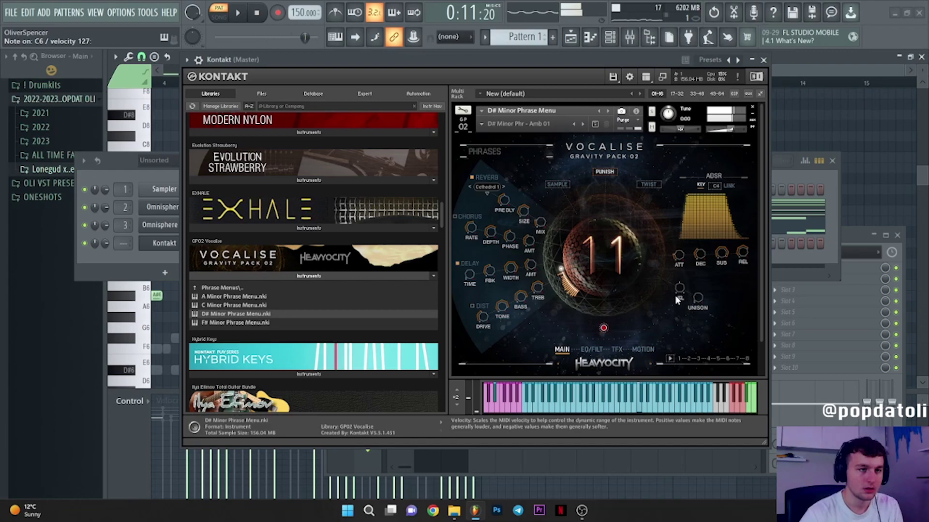
click(764, 62)
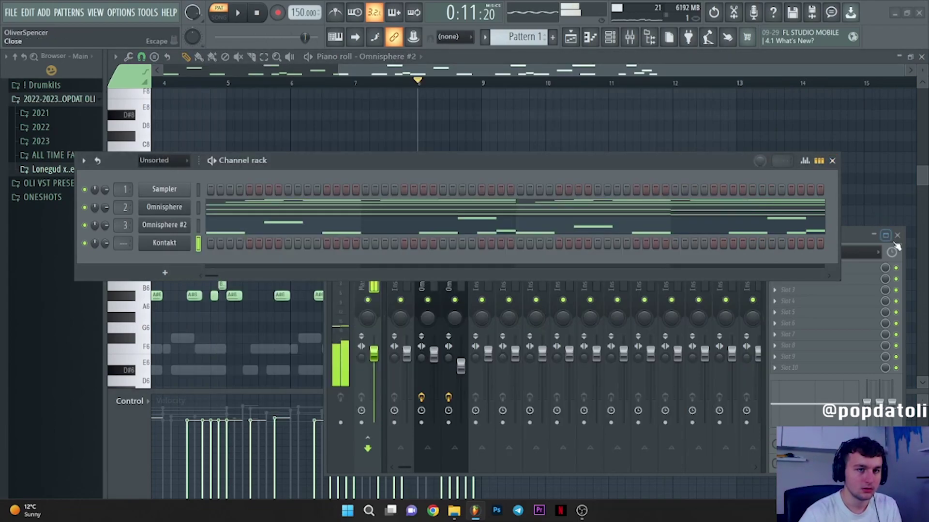
- Clear away the mixer and channel rack, and switch the piano roll to the Kontakt channel
click(897, 236)
click(833, 160)
scroll(319, 198, down, 3)
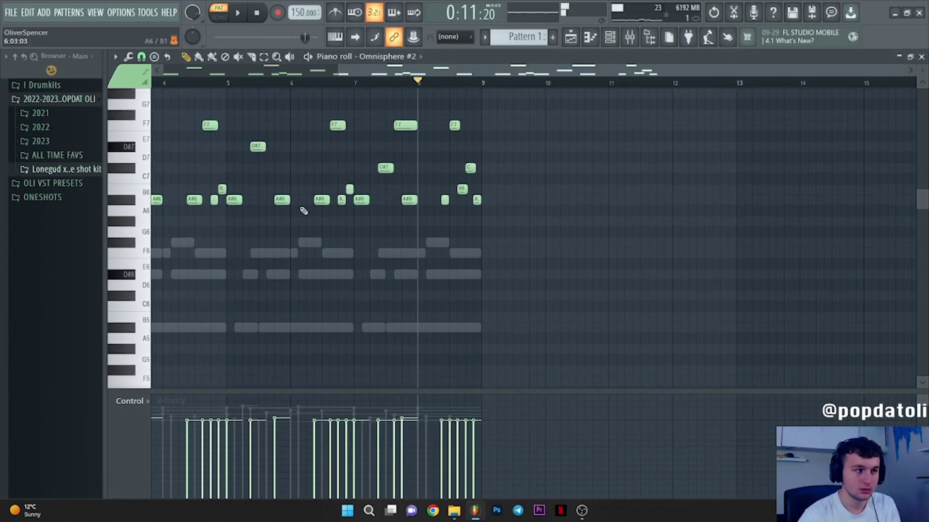
click(419, 57)
click(396, 117)
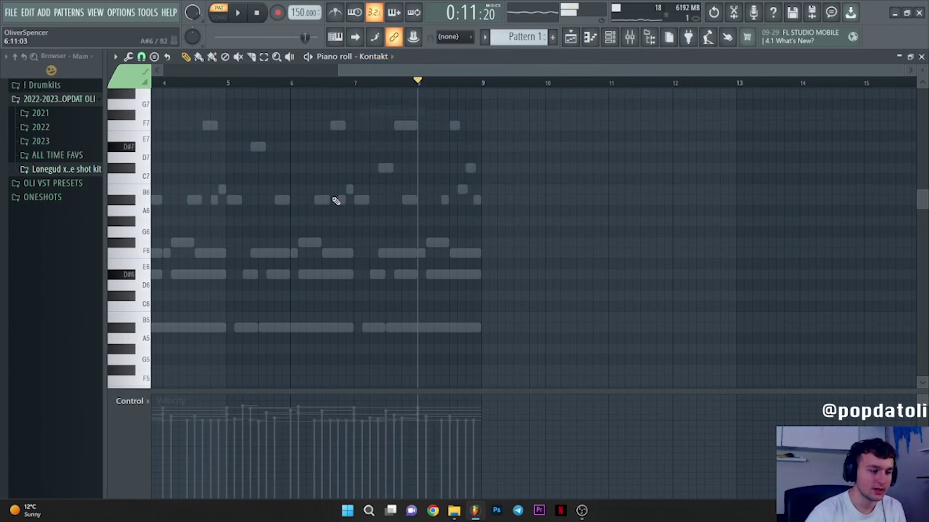
- Draw a C6 note on the Kontakt channel from bar 1 and extend it to four bars long
scroll(226, 74, up, 3)
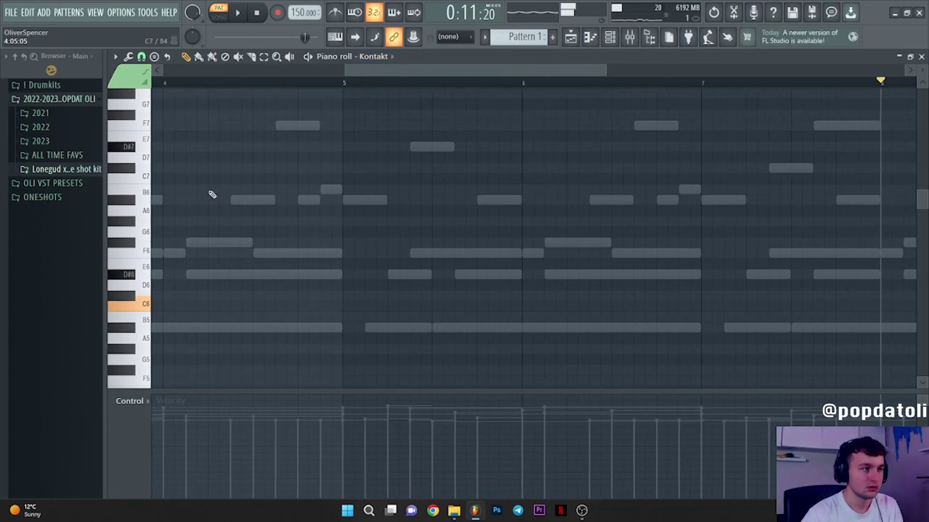
drag(178, 296, 61, 317)
drag(183, 314, 515, 326)
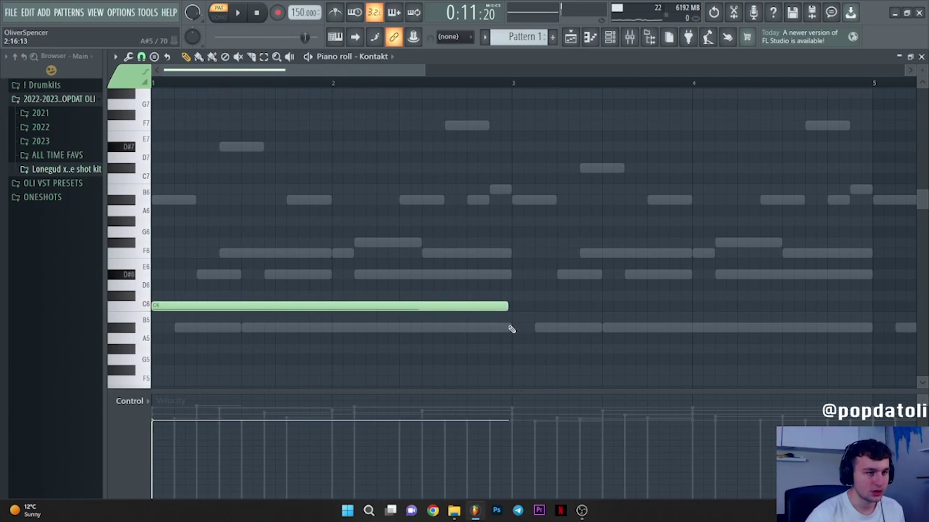
drag(532, 274, 277, 363)
scroll(393, 356, down, 3)
right_click(295, 325)
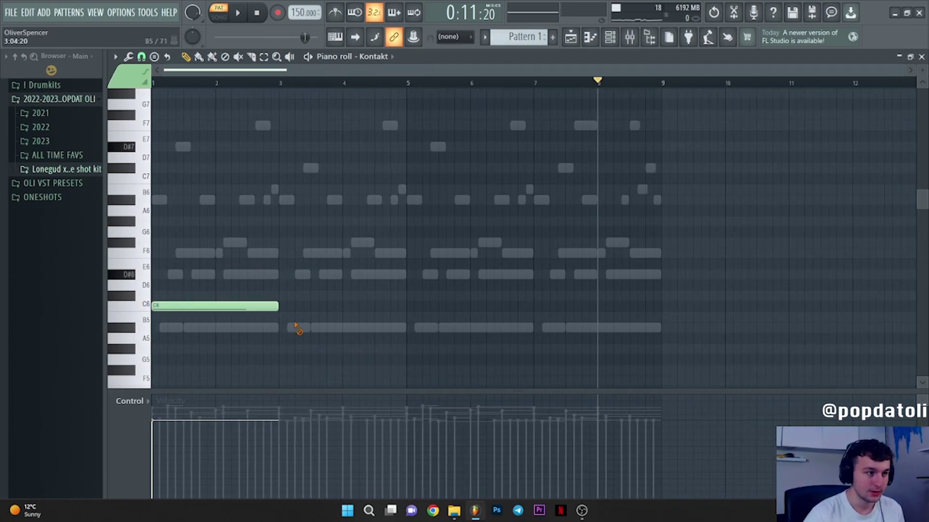
drag(275, 306, 404, 306)
- Play the pattern and add a four-bar A#5 note starting at bar 5 in the Kontakt piano roll
key(space)
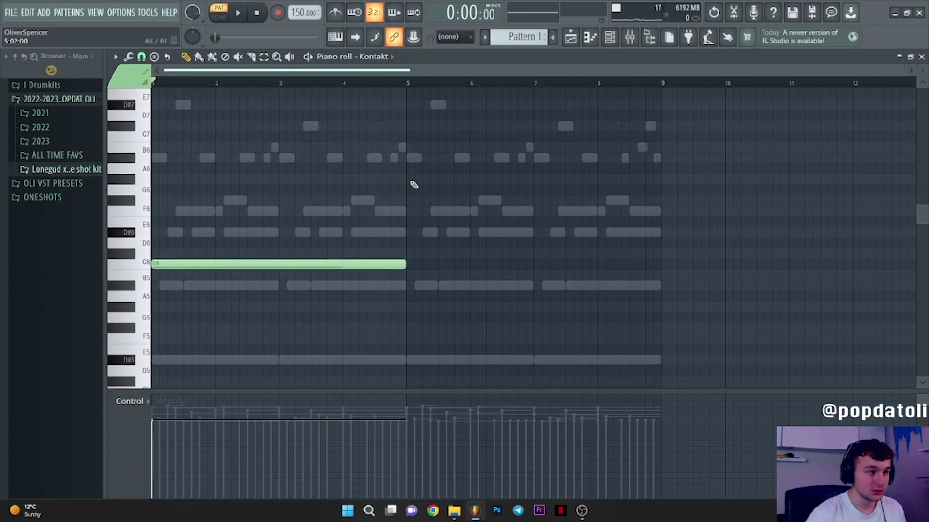
key(space)
scroll(448, 210, down, 4)
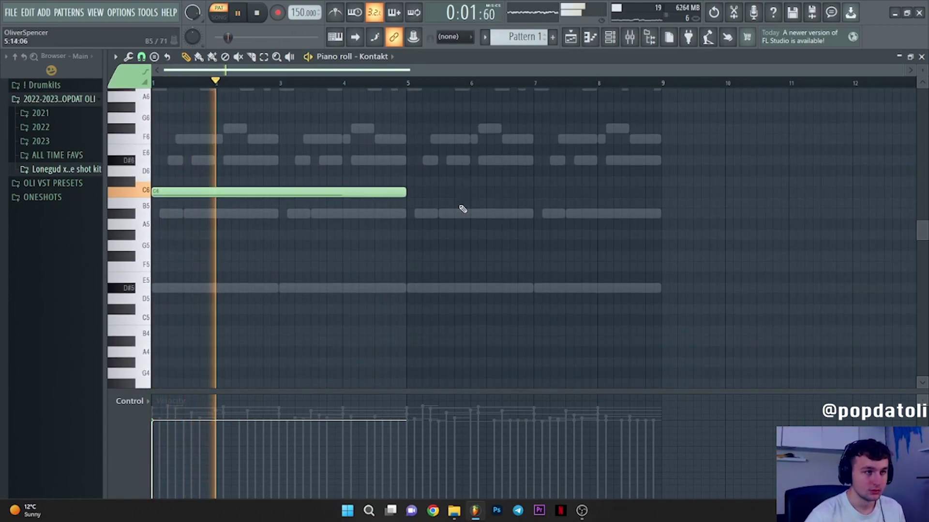
scroll(426, 256, up, 2)
scroll(425, 257, up, 1)
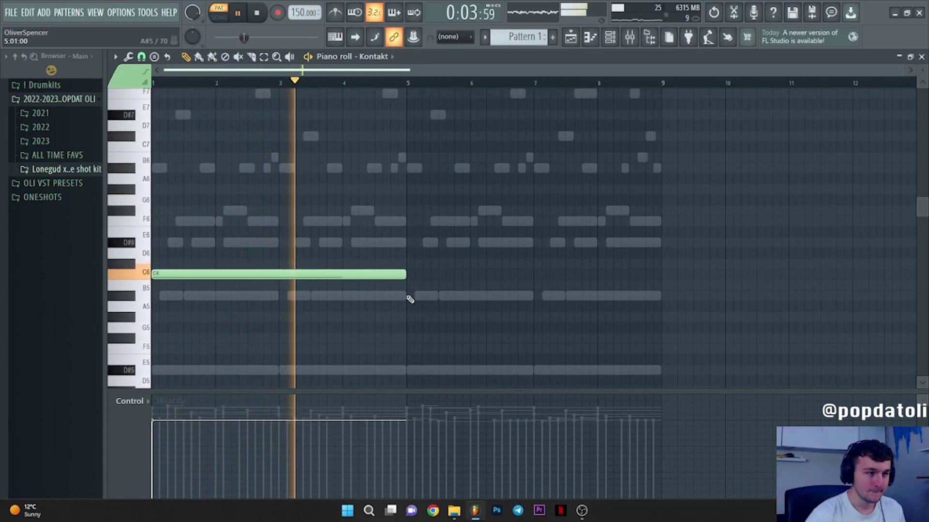
click(409, 298)
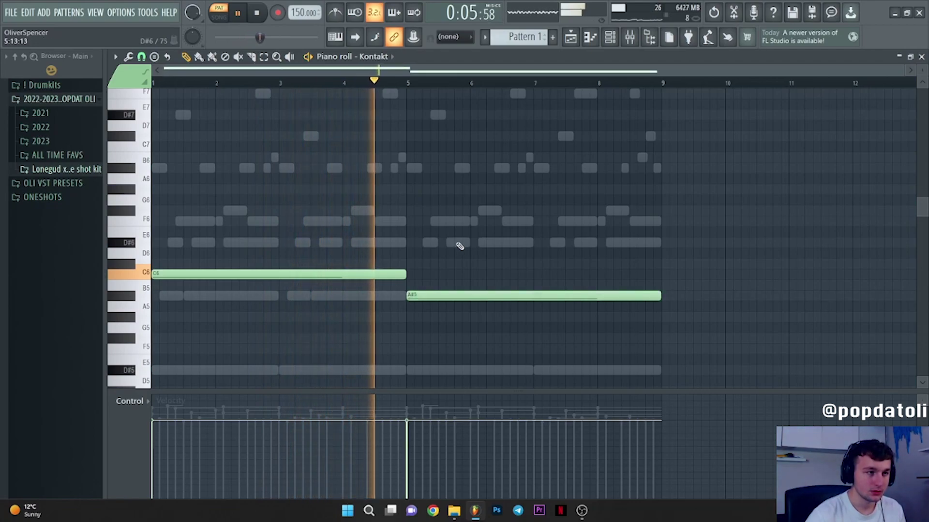
scroll(586, 256, down, 3)
scroll(663, 280, up, 1)
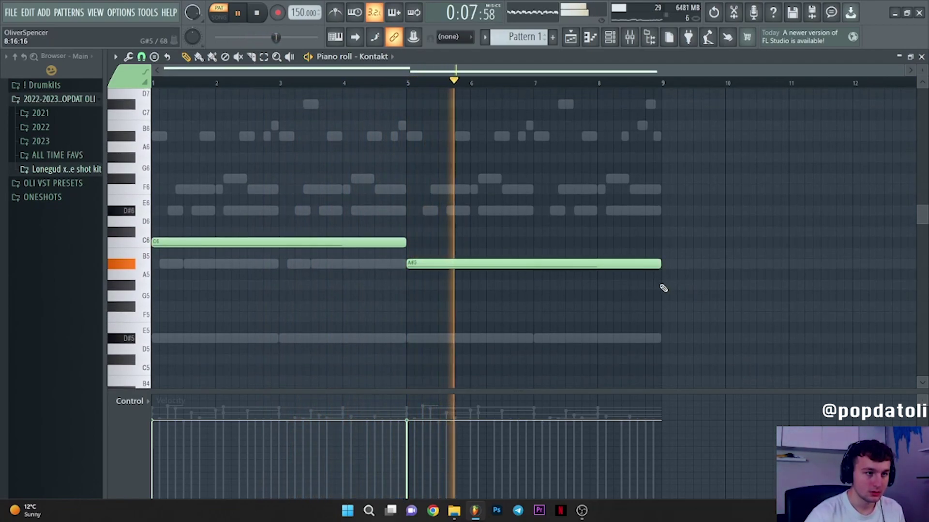
- Route the Kontakt channel to mixer insert 4 and bring up the mixer
key(ctrl+a)
key(ctrl+d)
click(571, 37)
click(610, 36)
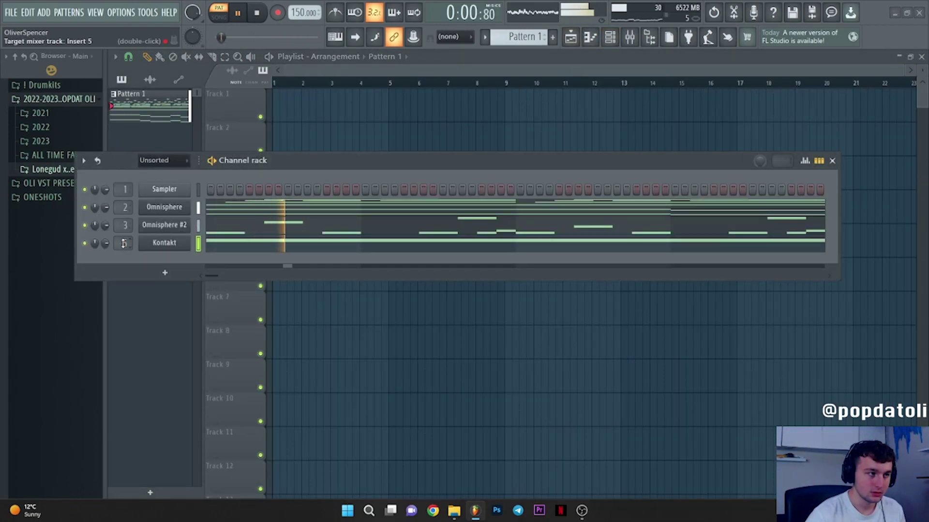
key(space)
click(632, 38)
click(832, 160)
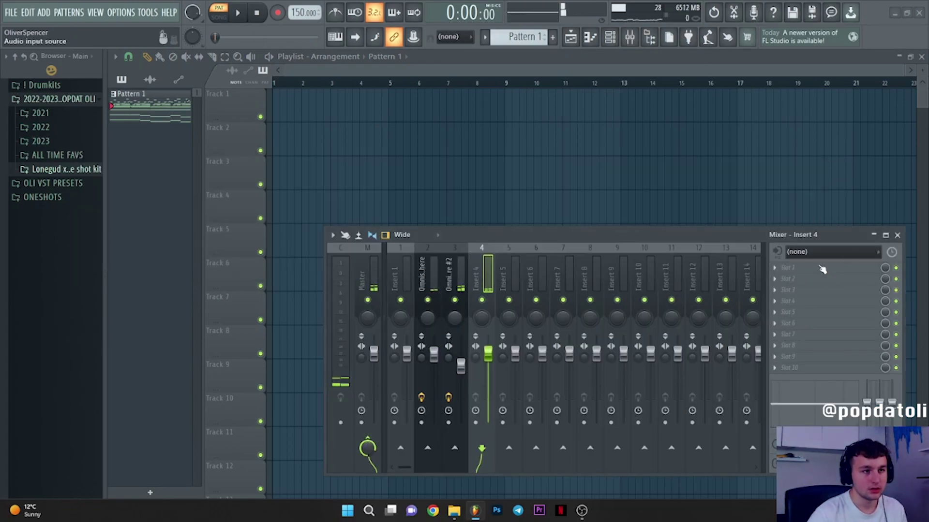
- Load the 20Hz + 18kHz cut EQ preset in slot 1 of insert 4 and raise its low cut to about 500 Hz
click(816, 268)
click(469, 120)
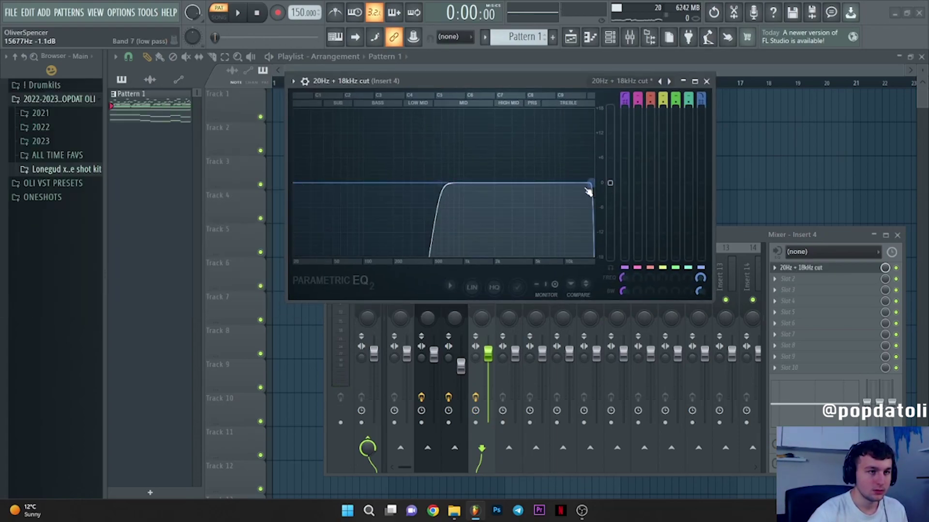
click(706, 81)
- Add ValhallaVintageVerb in slot 2 with Smooth Plate mode, 1980s color, 18.4% mix, 9.57 ms predelay, 1.92 s decay and 510 Hz low cut
click(803, 280)
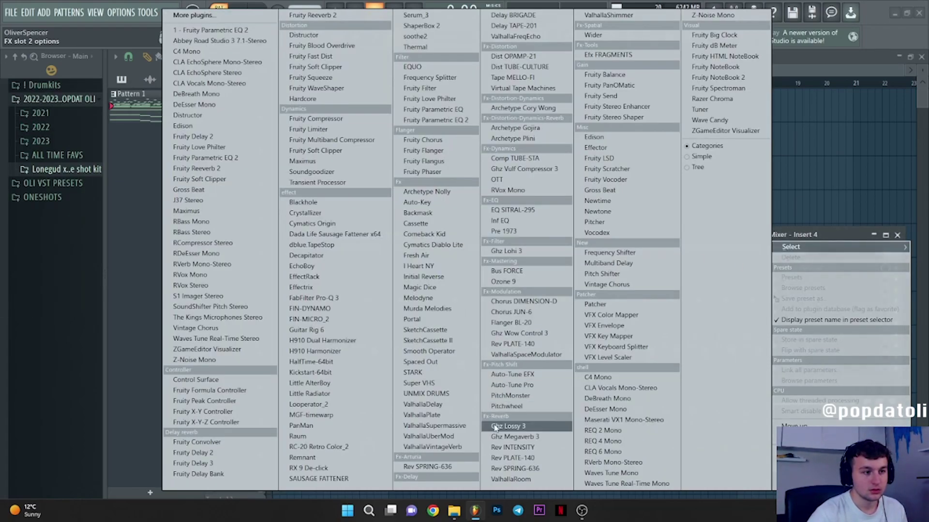
click(468, 450)
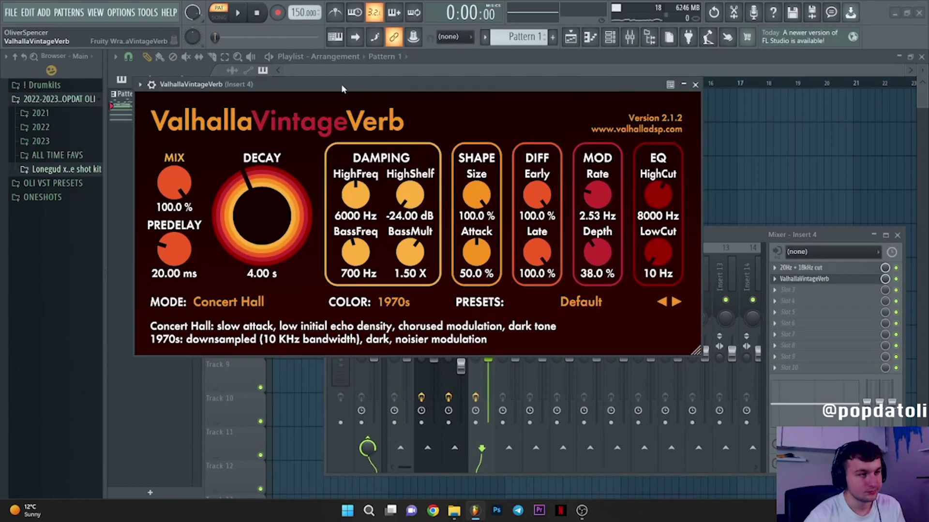
drag(342, 88, 398, 87)
drag(228, 165, 236, 265)
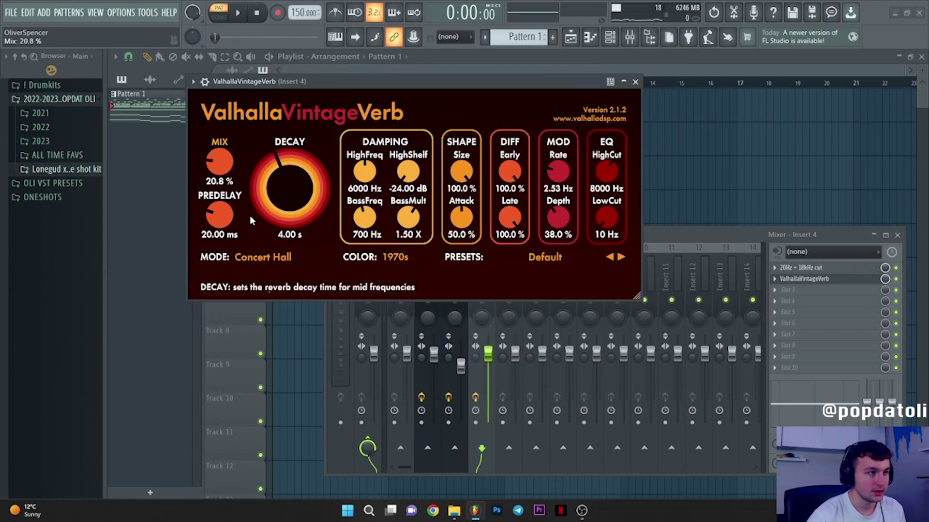
click(265, 267)
click(264, 410)
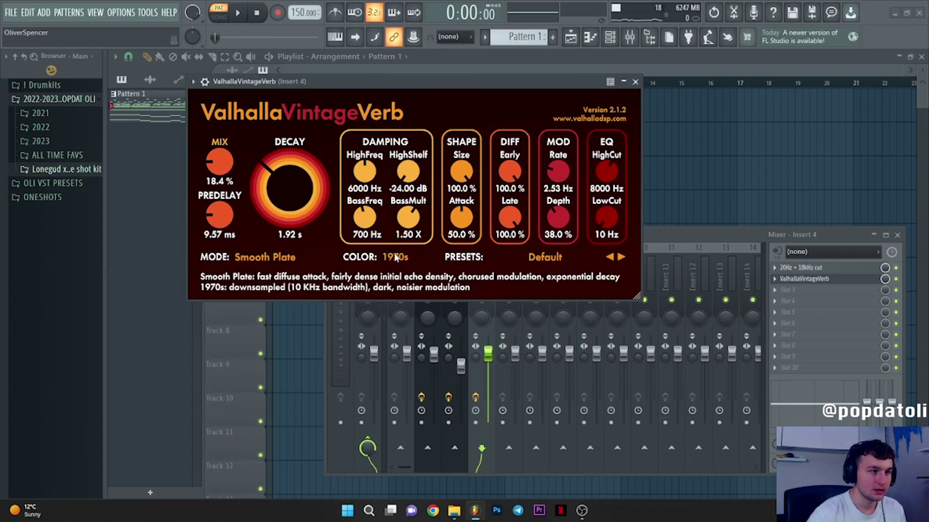
click(406, 283)
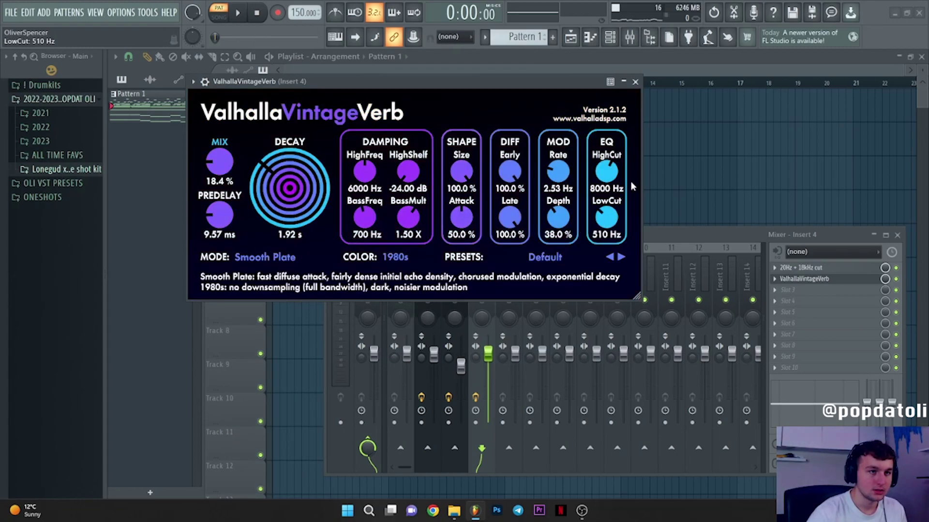
click(635, 82)
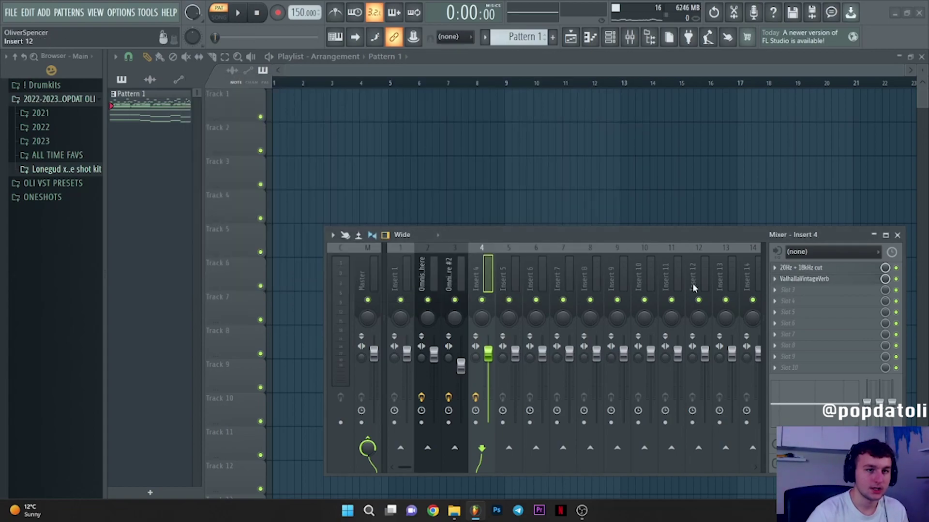
- Place Pattern 1 at bar 1 on playlist Track 1, play it in song mode, and close the mixer
drag(529, 235, 498, 182)
drag(183, 118, 278, 104)
click(221, 18)
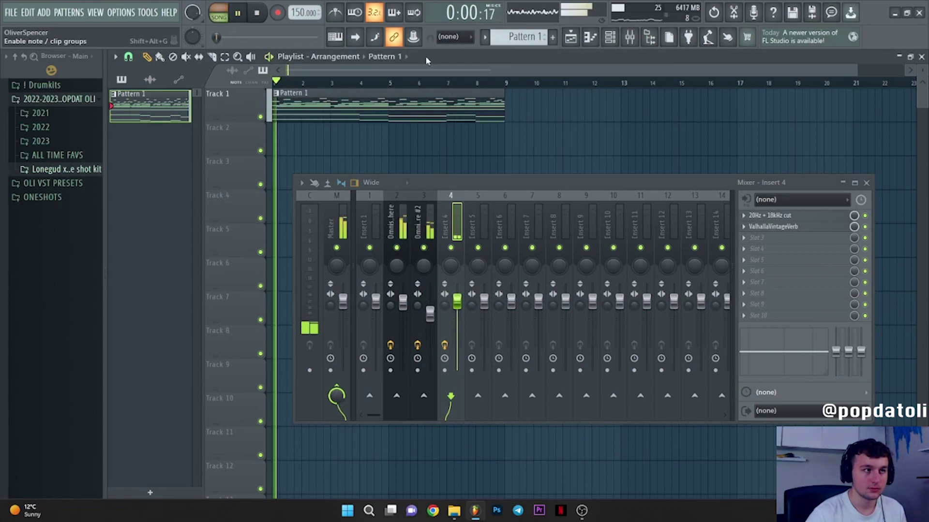
click(867, 183)
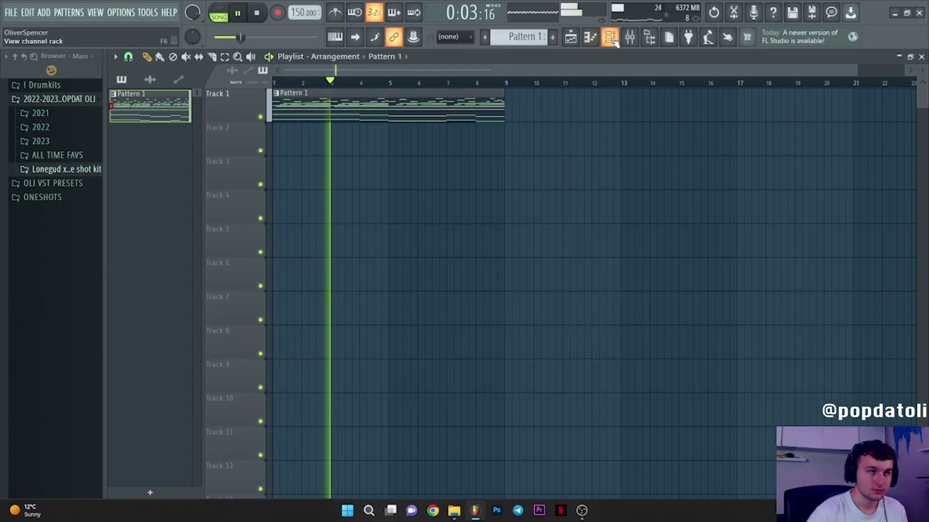
- Stop playback, add a third Omnisphere channel, search its patches for "love bass" and load The Love Bass
key(F6)
key(space)
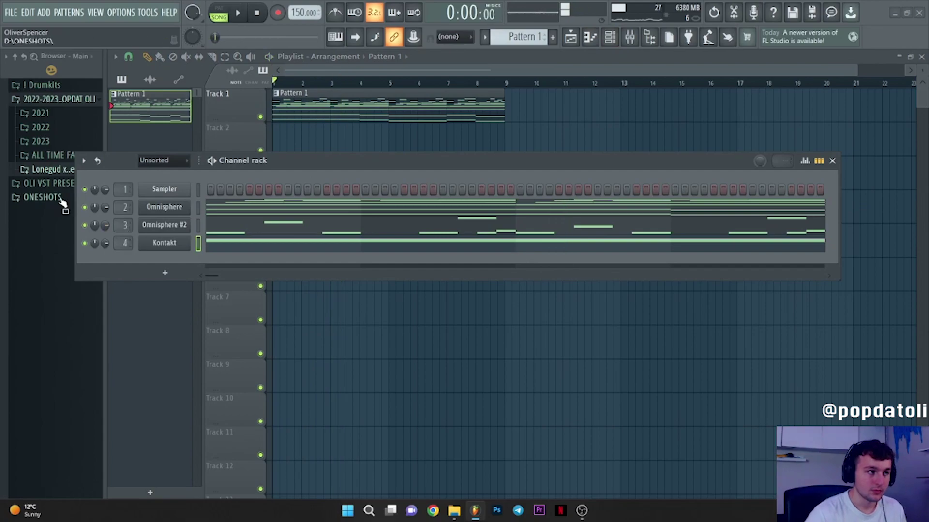
click(155, 275)
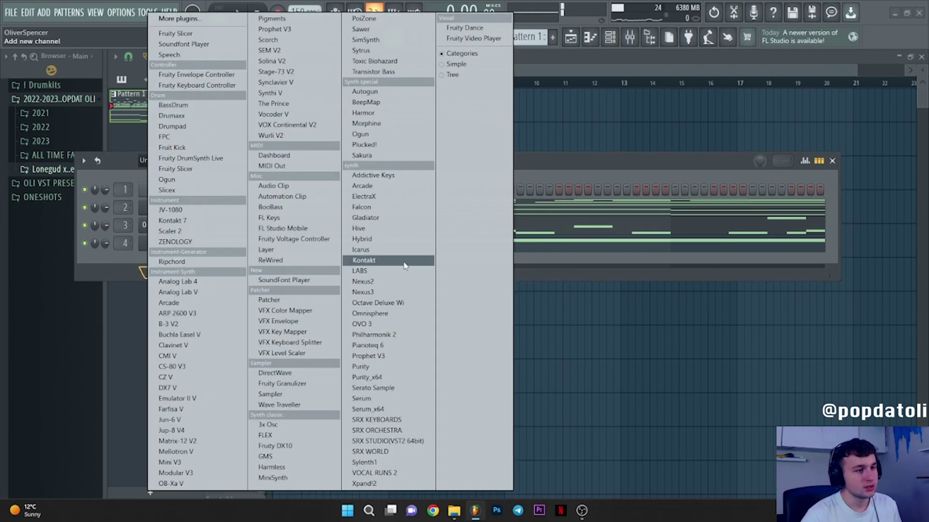
click(390, 315)
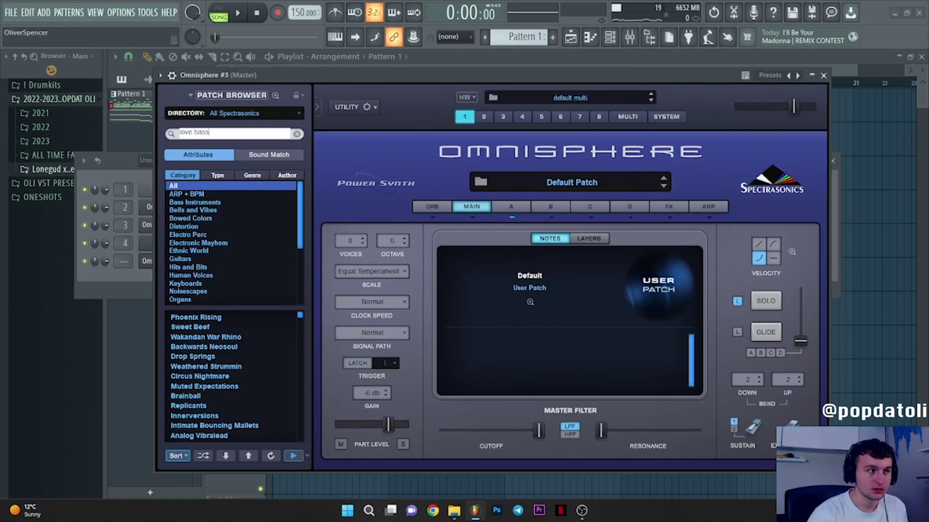
key(Return)
click(207, 318)
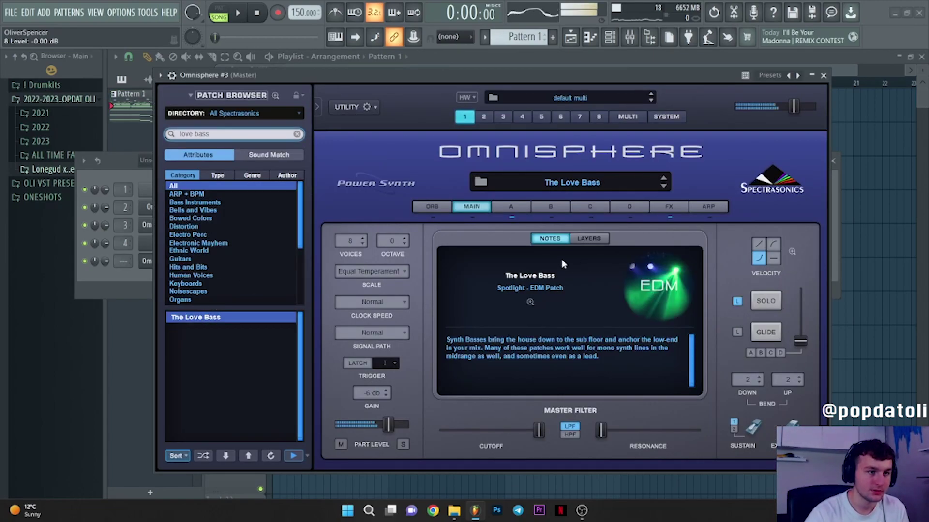
- Set layer A's amp envelope attack to about 0.012 secs and release to about 0.009 secs, and close Omnisphere
click(513, 207)
mouse_move(665, 406)
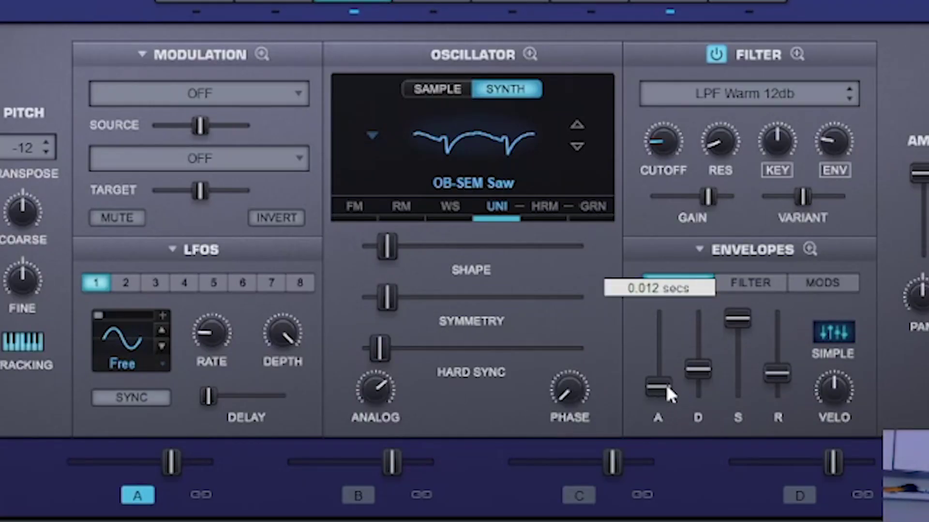
drag(666, 382, 670, 382)
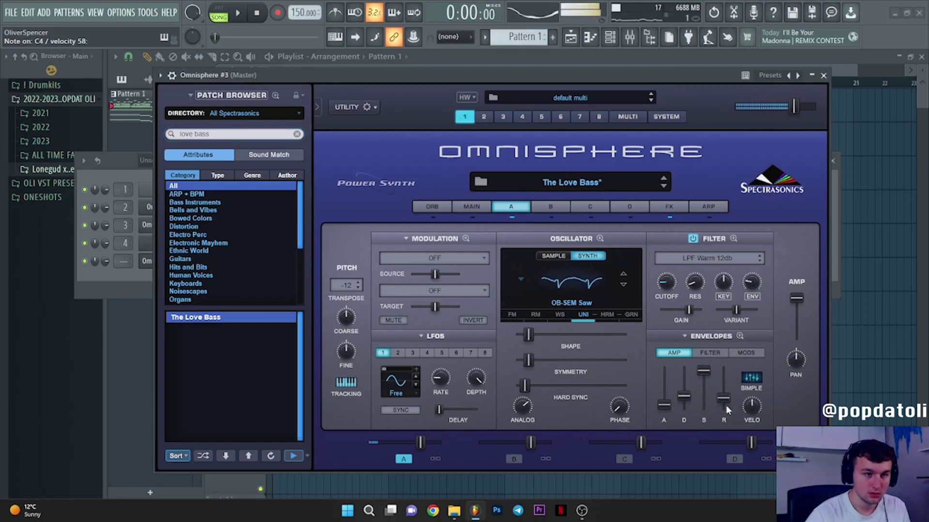
drag(725, 398, 724, 409)
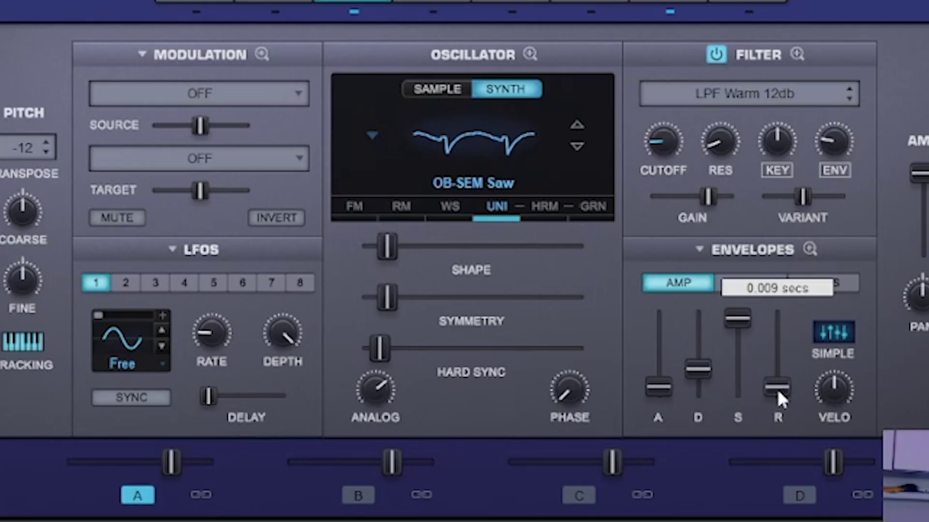
drag(777, 389, 781, 384)
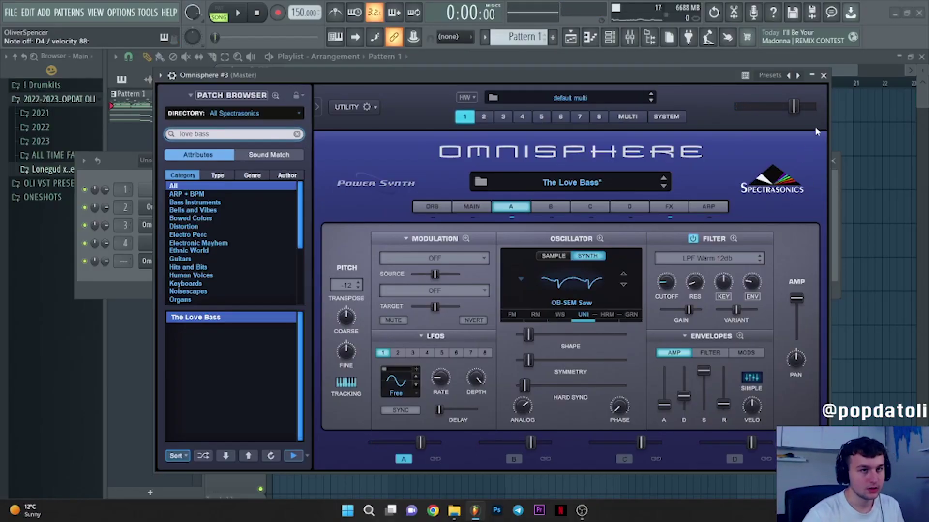
click(824, 76)
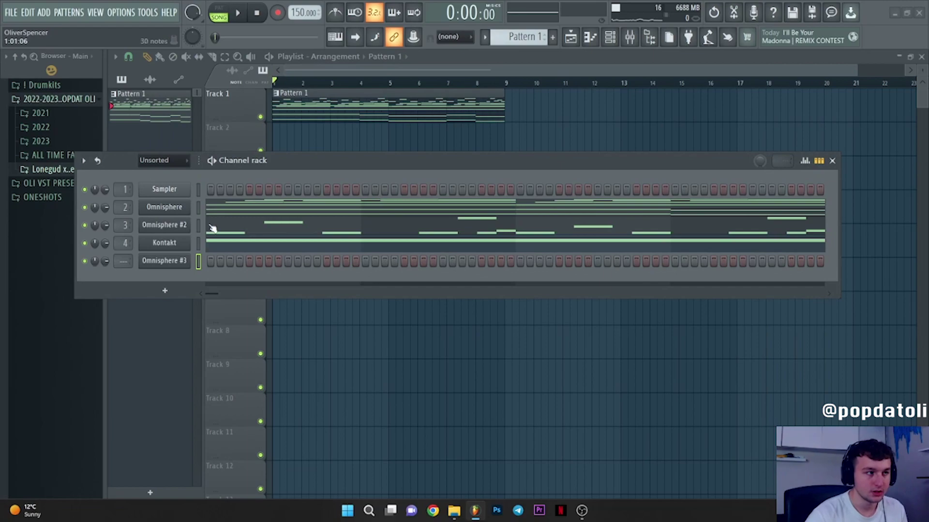
- Bring up the Omnisphere #3 piano roll and draw a D#4 note from bar 1, 1 bar 12 steps long
right_click(165, 261)
click(208, 259)
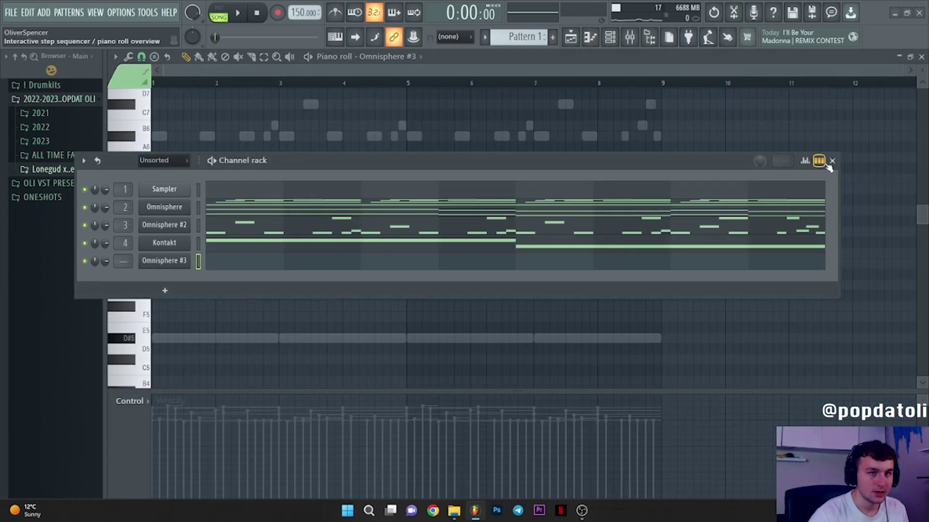
click(832, 161)
scroll(208, 241, down, 5)
drag(201, 266, 87, 274)
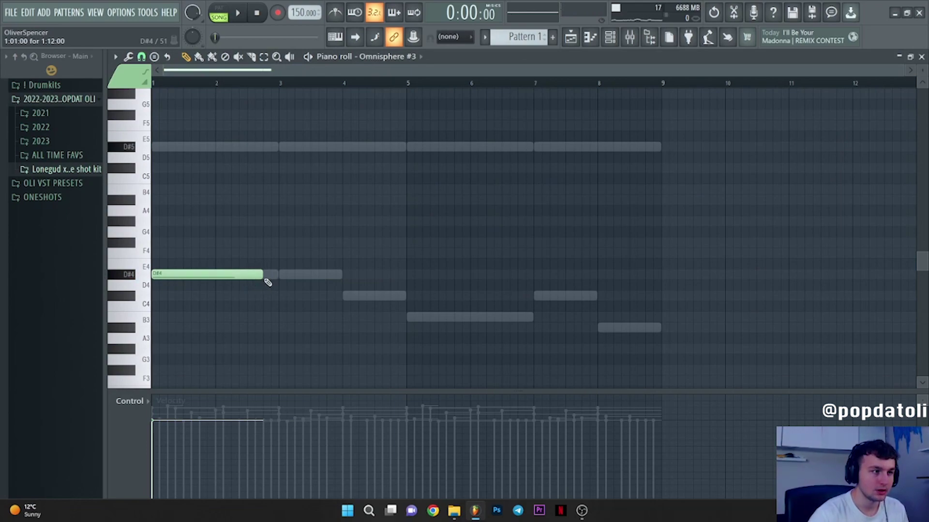
- Add a D#4 bass note at bar 3 trimmed to one bar and a C#4 note at bar 4
click(271, 277)
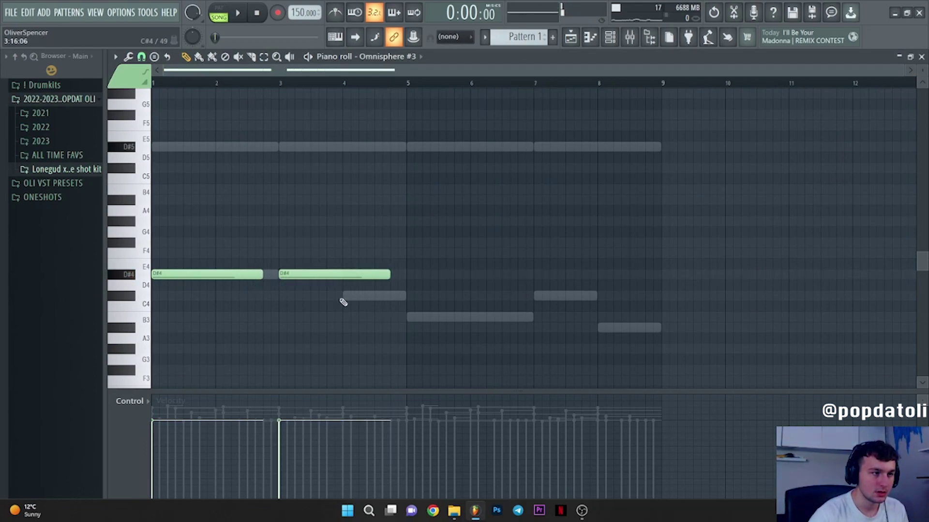
click(341, 298)
click(364, 288)
right_click(365, 287)
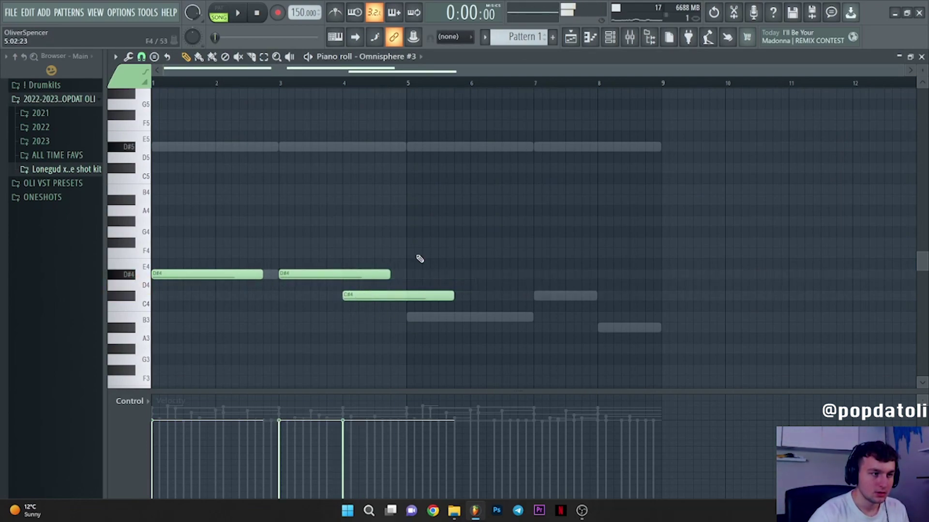
scroll(412, 241, down, 3)
key(space)
drag(392, 211, 342, 212)
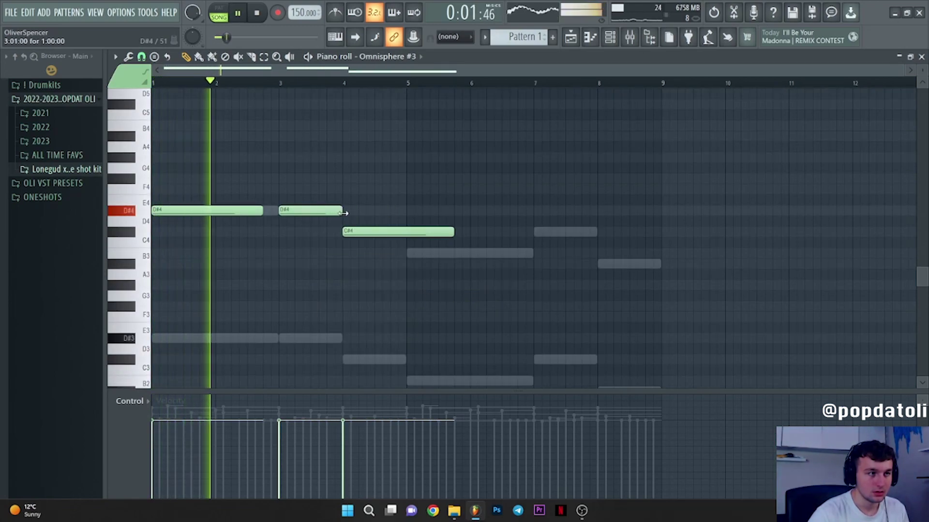
- Trim the C#4 bass note at bar 4 to one bar and add a B3 note from bar 5, 1 bar 12 steps long
drag(453, 232, 406, 232)
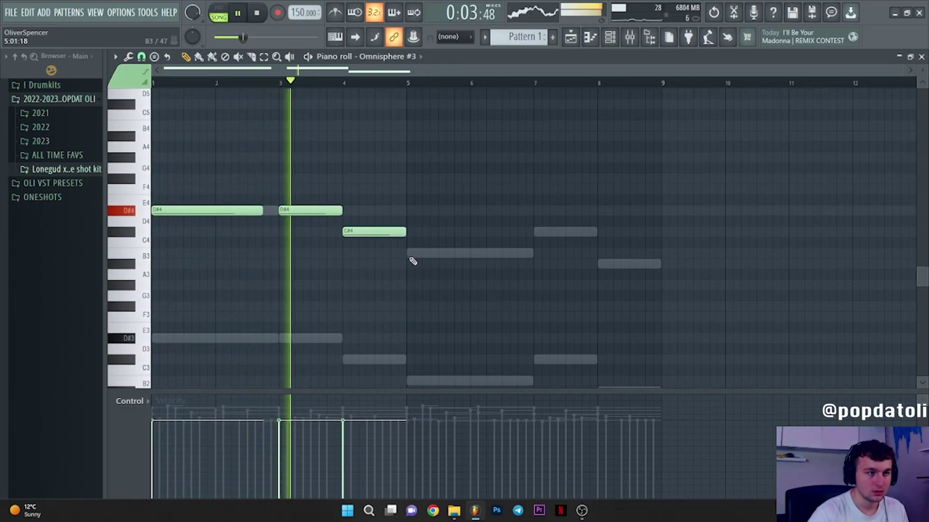
click(413, 260)
drag(474, 257, 518, 259)
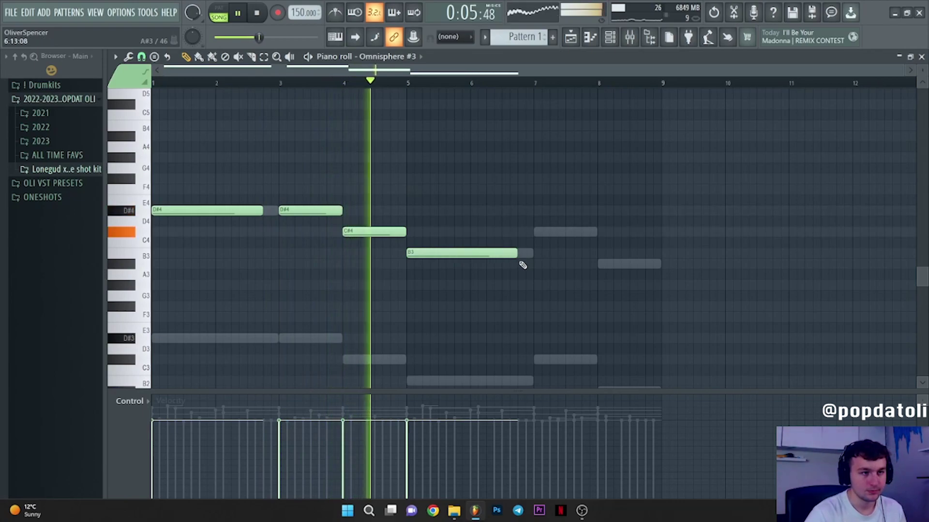
- Add a one-bar C#4 bass note at bar 7 and a one-bar A#4 note at bar 8
click(536, 232)
drag(645, 235, 605, 318)
click(602, 262)
key(ctrl+Up)
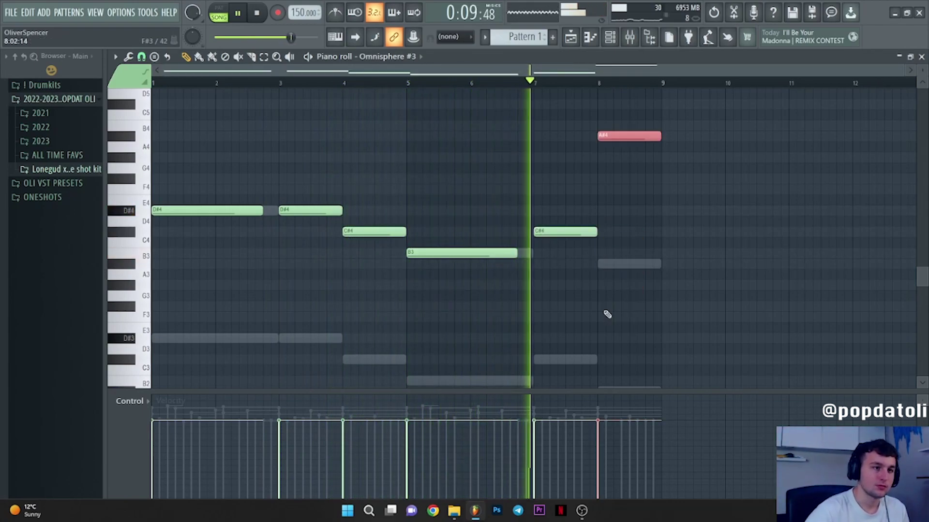
key(ctrl+d)
scroll(664, 191, up, 2)
scroll(703, 133, down, 1)
scroll(695, 143, up, 1)
- Raise the Omnisphere #3 layer A amp envelope attack to about 0.044 secs, close the plugin and stop playback
key(F5)
key(F6)
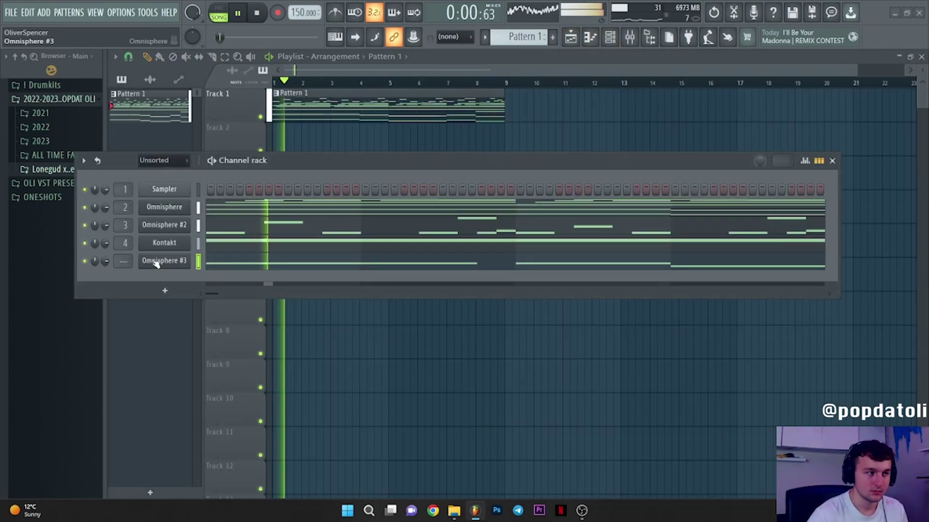
click(156, 261)
drag(666, 403, 667, 400)
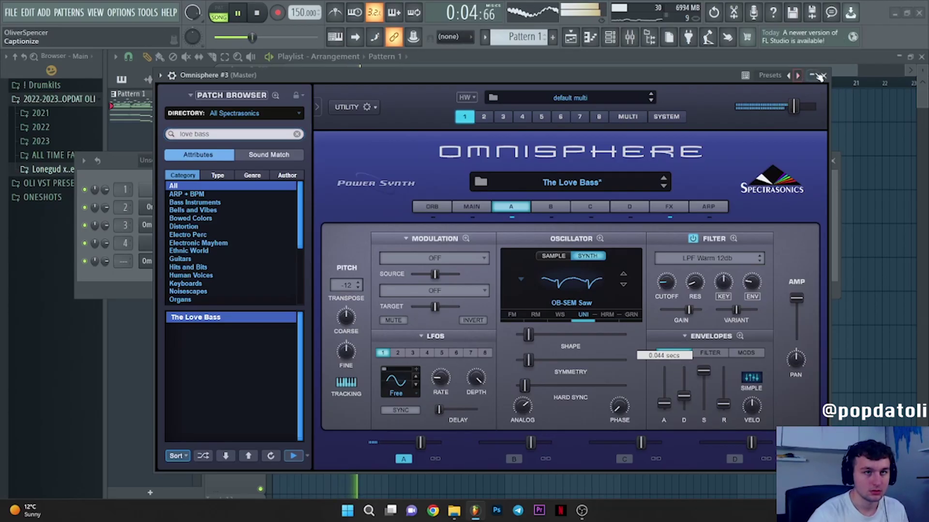
click(822, 76)
key(space)
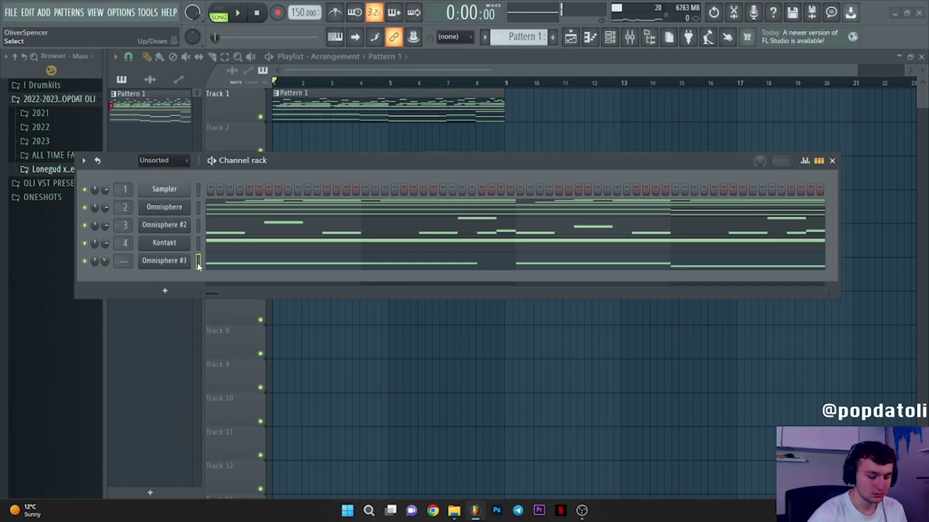
- Route Omnisphere #3 to mixer track 5 and add a Fruity Parametric EQ 2 with its treble band pulled down
key(ctrl+l)
click(832, 161)
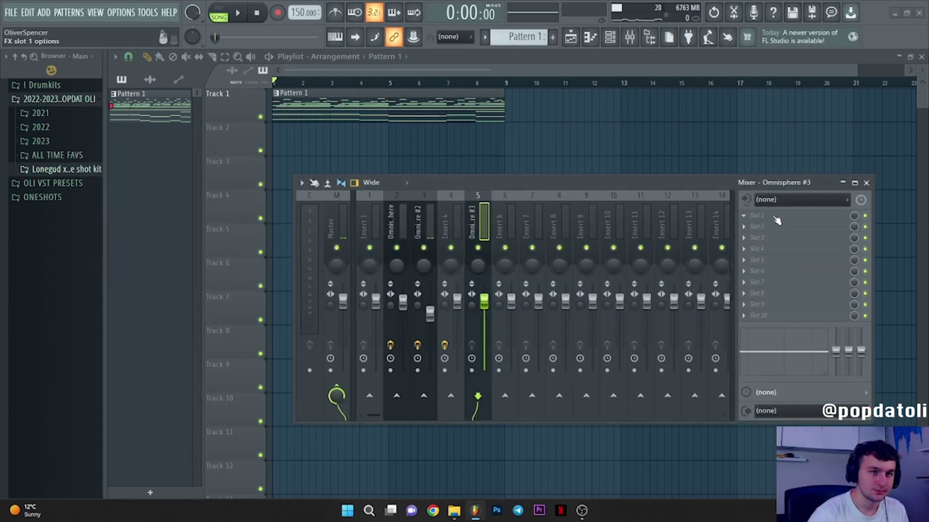
click(774, 215)
click(414, 120)
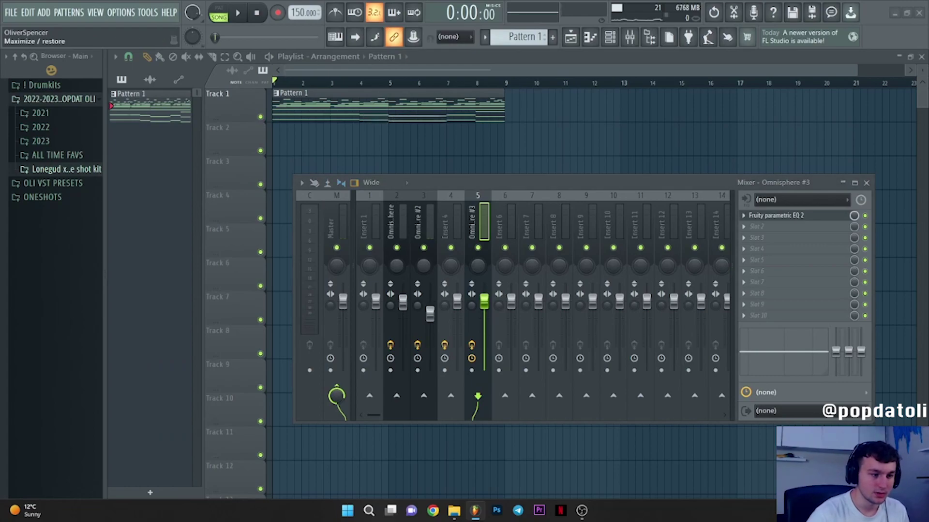
key(space)
drag(387, 137, 320, 208)
click(549, 32)
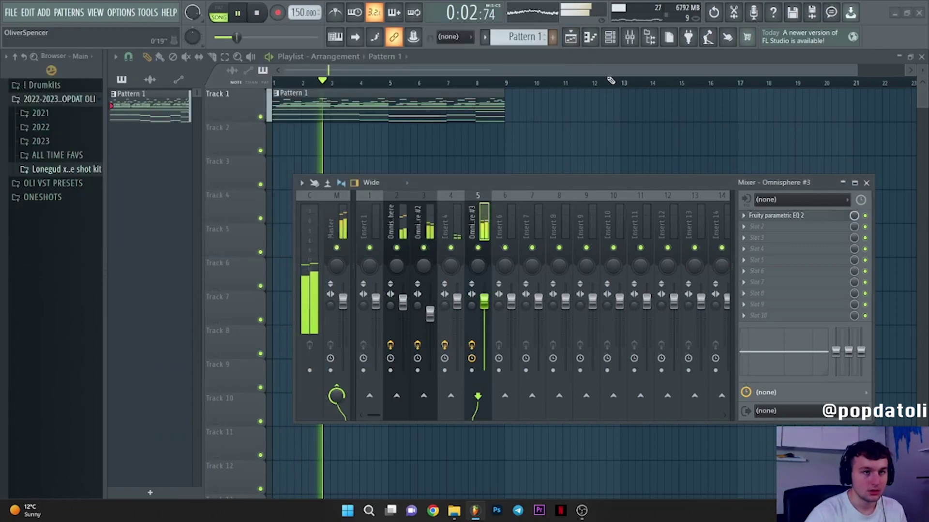
- Add a second Fruity Parametric EQ 2 to the Omnisphere #3 track with the 40Hz cut preset and start playback
key(space)
click(767, 227)
click(429, 120)
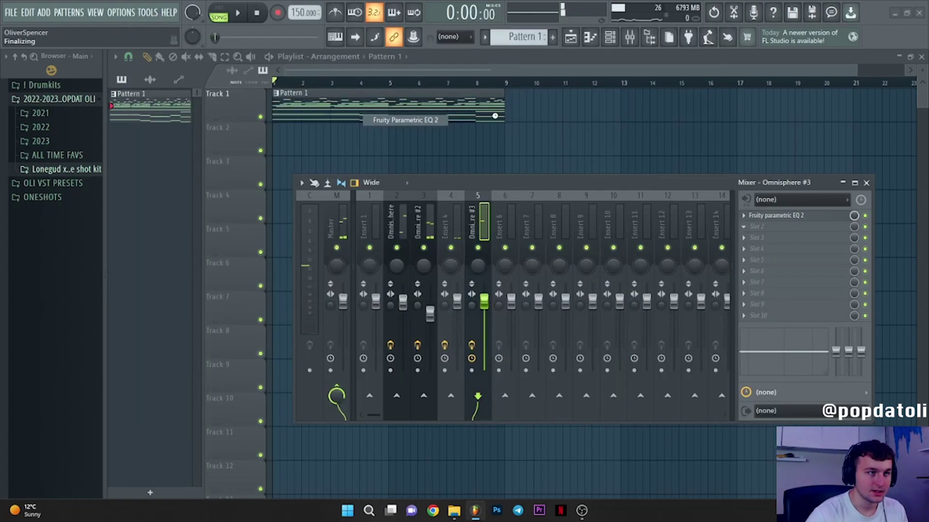
drag(580, 46, 604, 67)
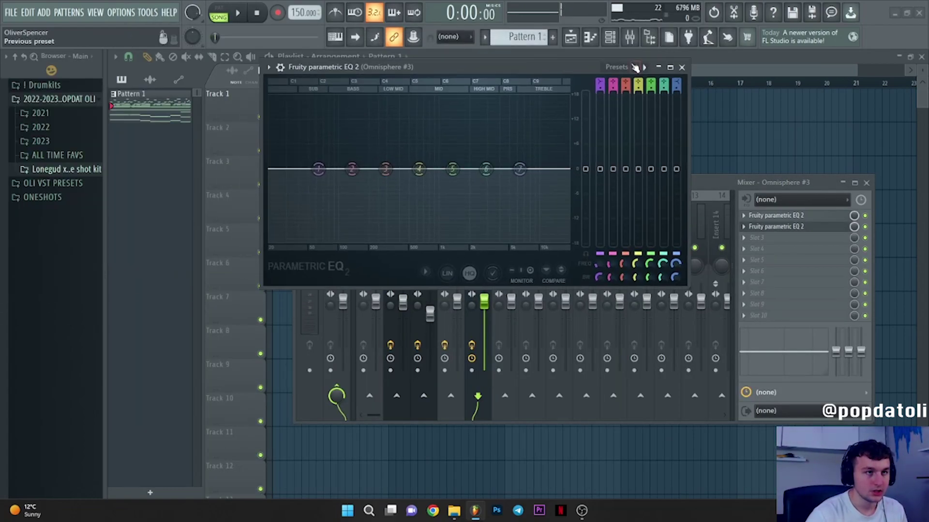
right_click(631, 66)
click(653, 101)
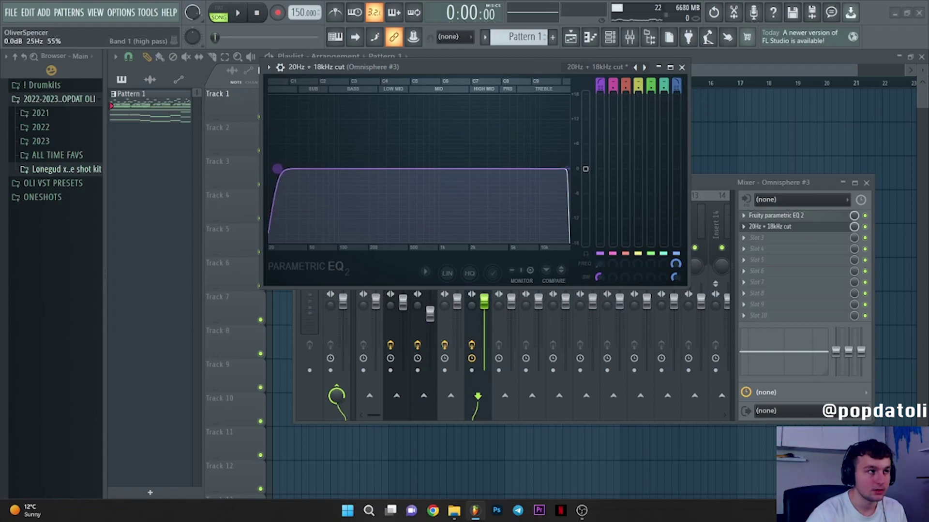
click(644, 67)
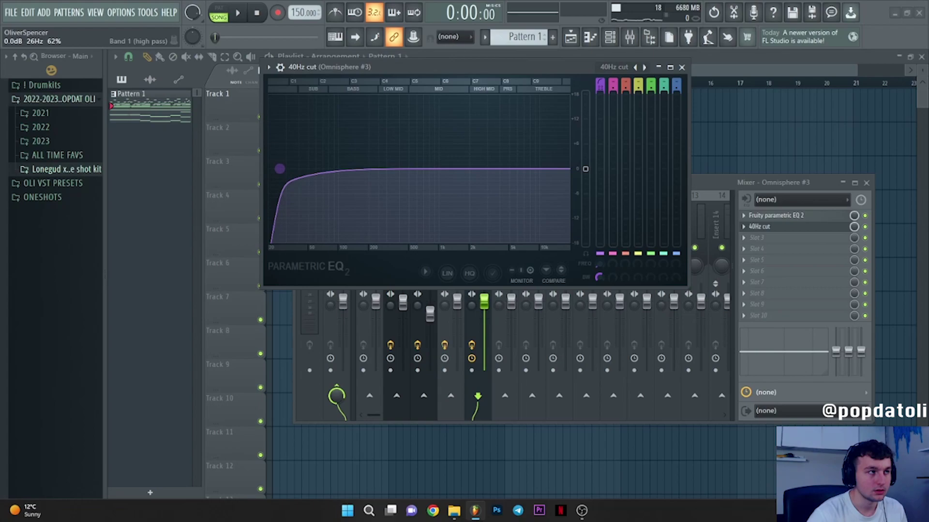
click(682, 67)
key(space)
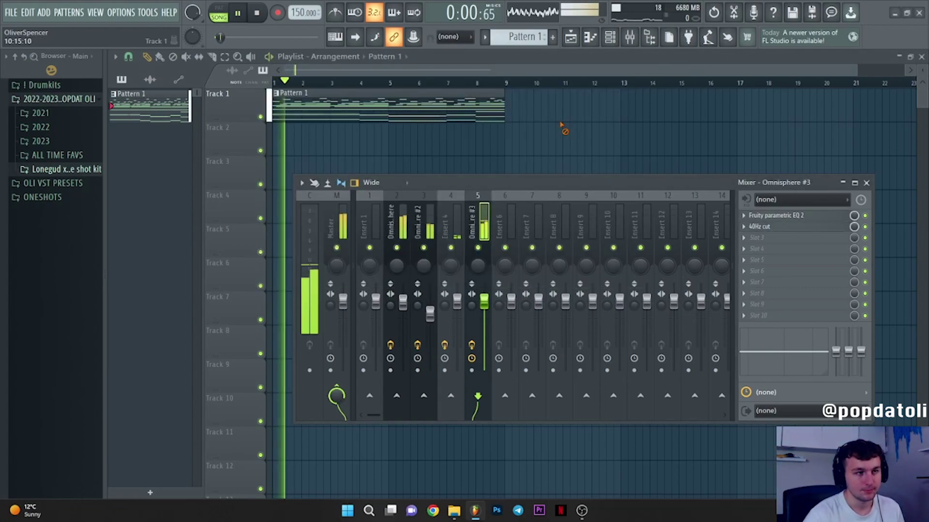
- Set the Omnisphere #3 channel volume to 56%, and close the channel rack and mixer
key(F6)
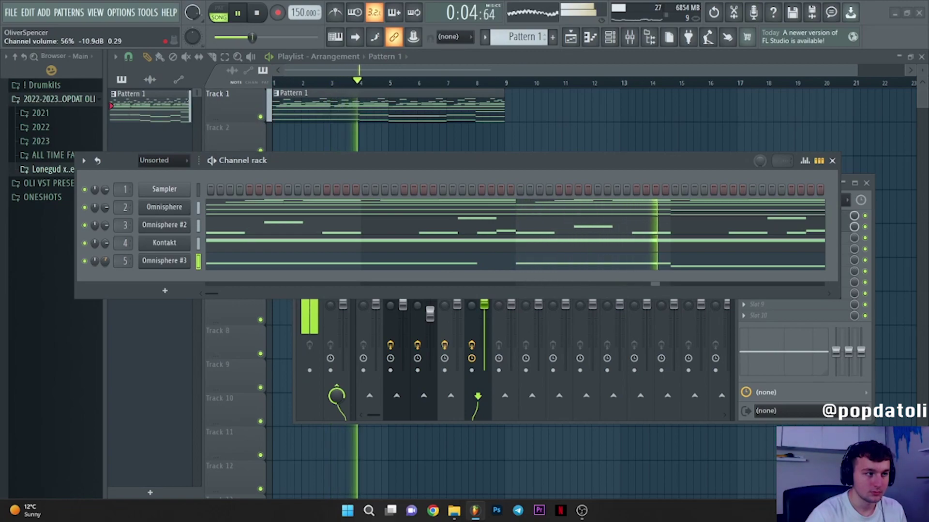
click(833, 161)
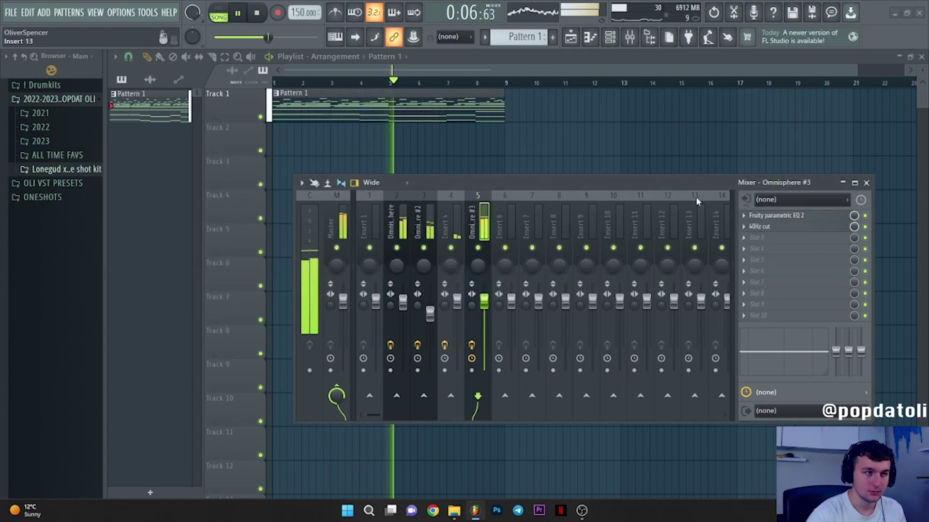
click(866, 183)
scroll(351, 72, up, 4)
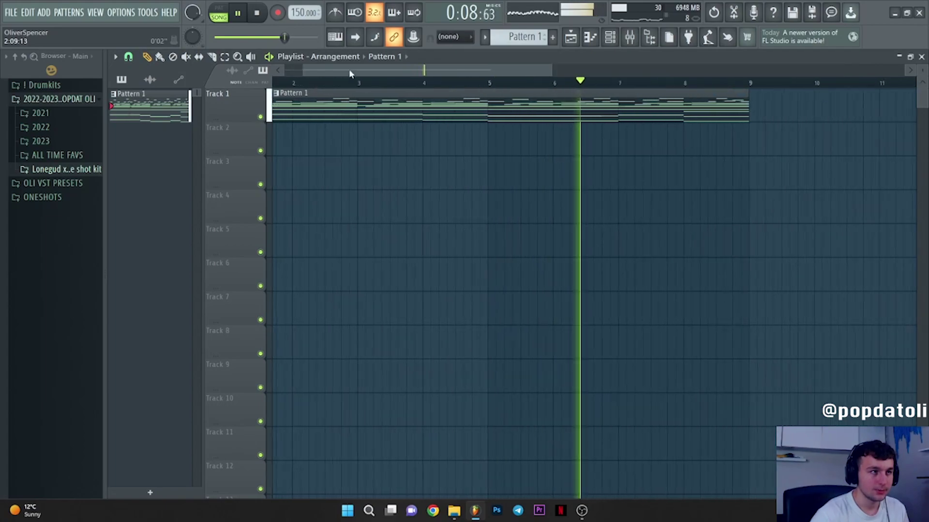
ctrl+scroll(577, 194, down, 1)
scroll(578, 193, down, 1)
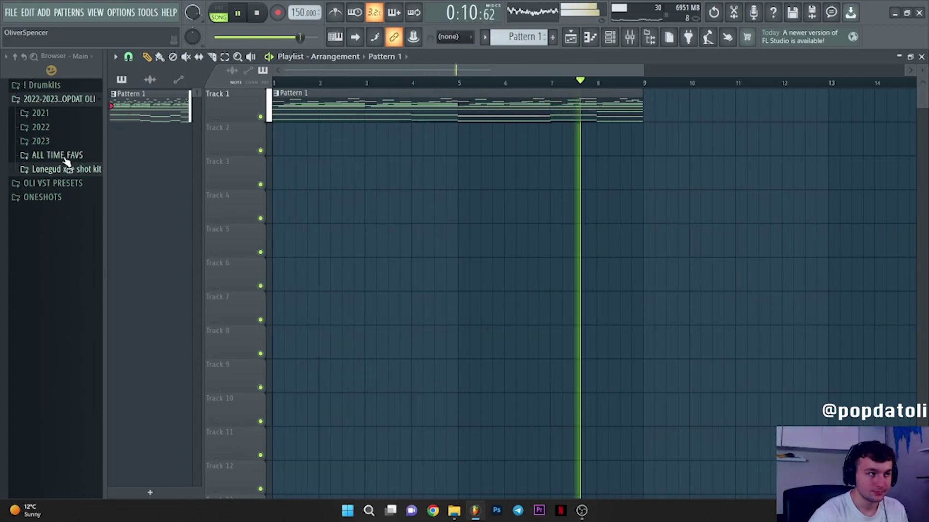
- Stop playback and load "Key - semi reverse ambient omni" from the OLI VST PRESETS folder as a new channel
click(58, 98)
click(610, 37)
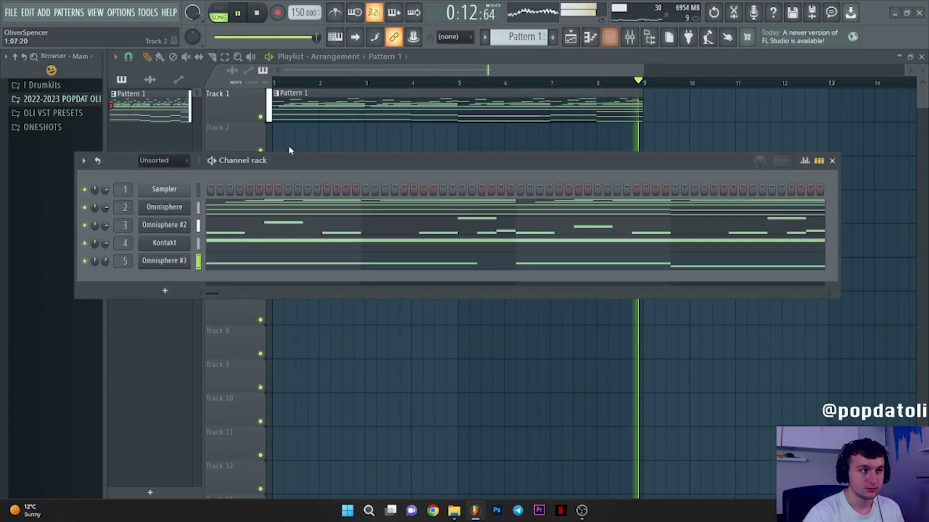
key(space)
click(57, 114)
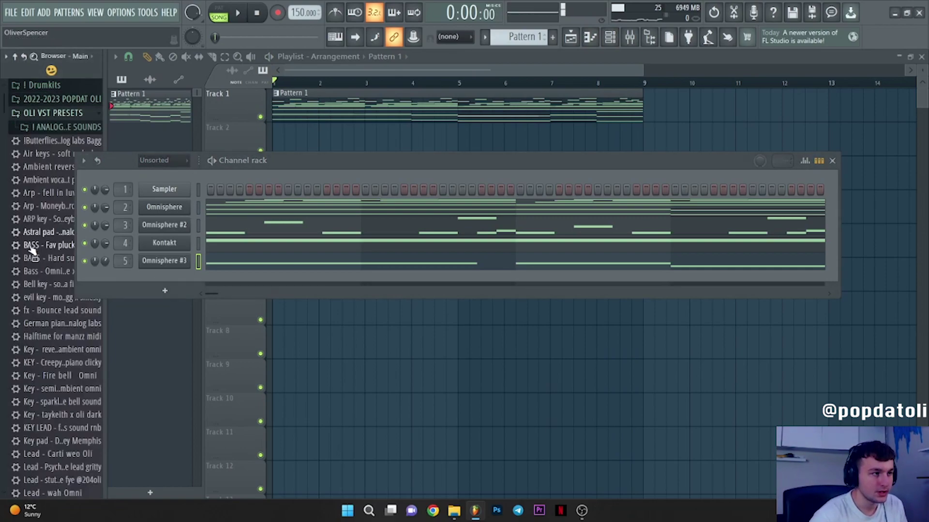
scroll(29, 333, down, 3)
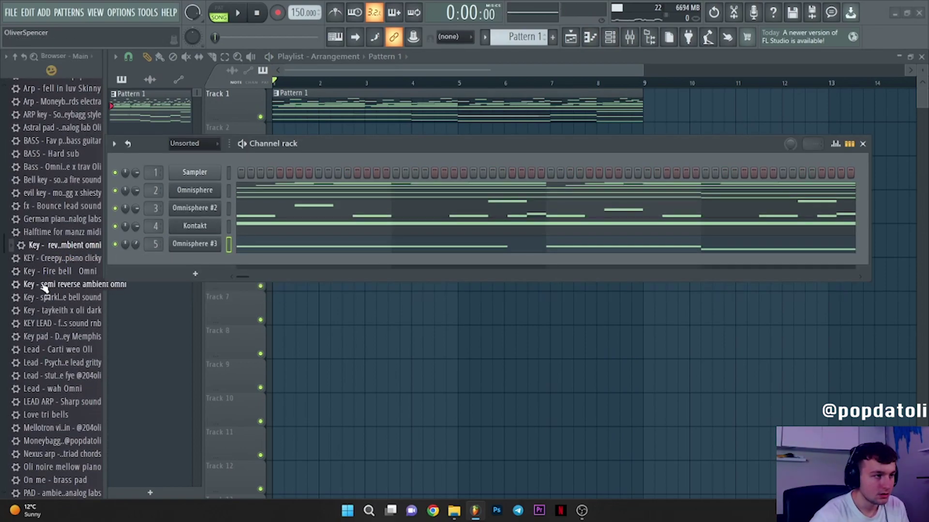
drag(44, 284, 152, 265)
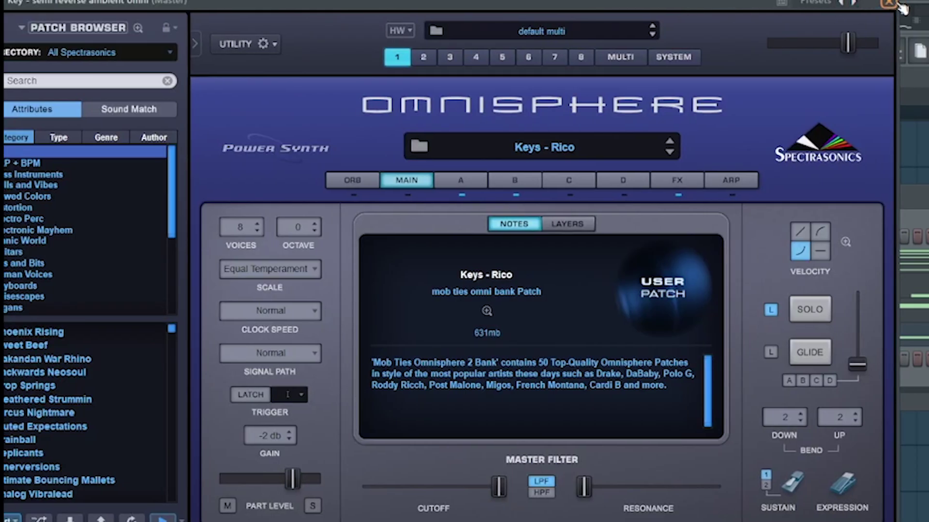
click(895, 3)
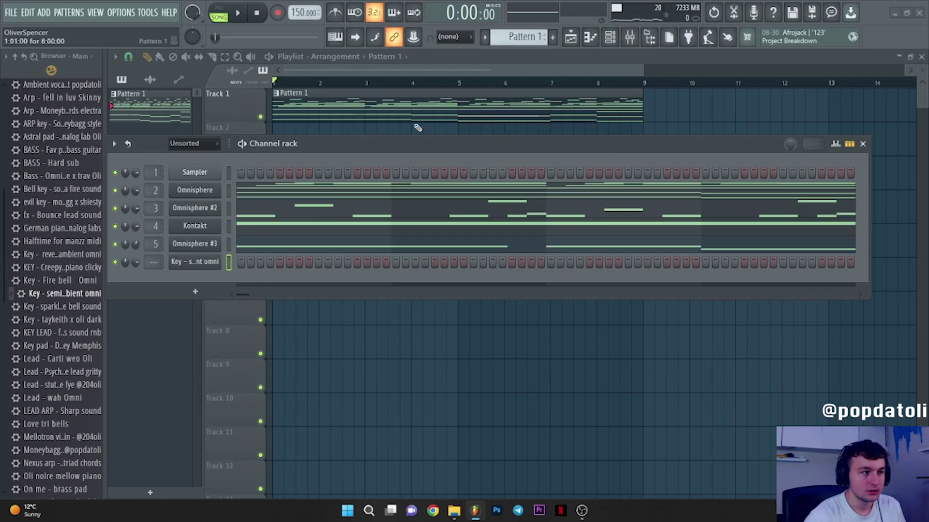
- Copy the notes of the first Omnisphere channel into the new key channel
right_click(217, 162)
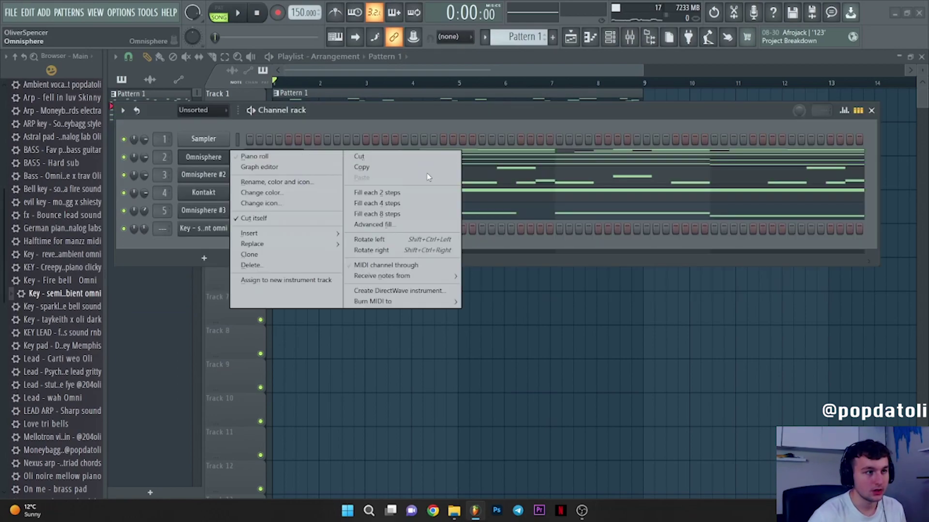
click(416, 167)
right_click(205, 228)
click(382, 249)
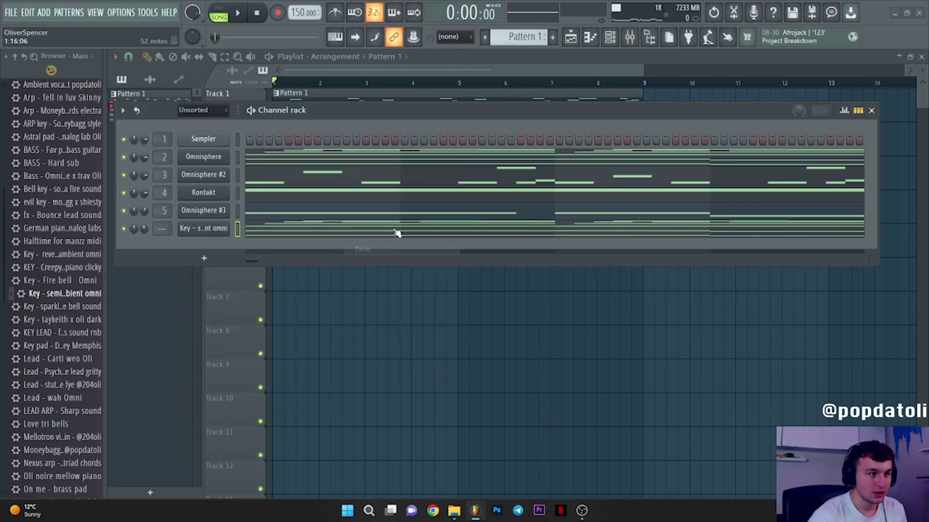
- Delete the low notes beneath D#5 from the key channel's copied melody
key(F7)
click(872, 111)
drag(724, 195, 183, 399)
key(Delete)
- Set the key channel's volume to 47% and play it with only the first Omnisphere channel left unmuted
key(F6)
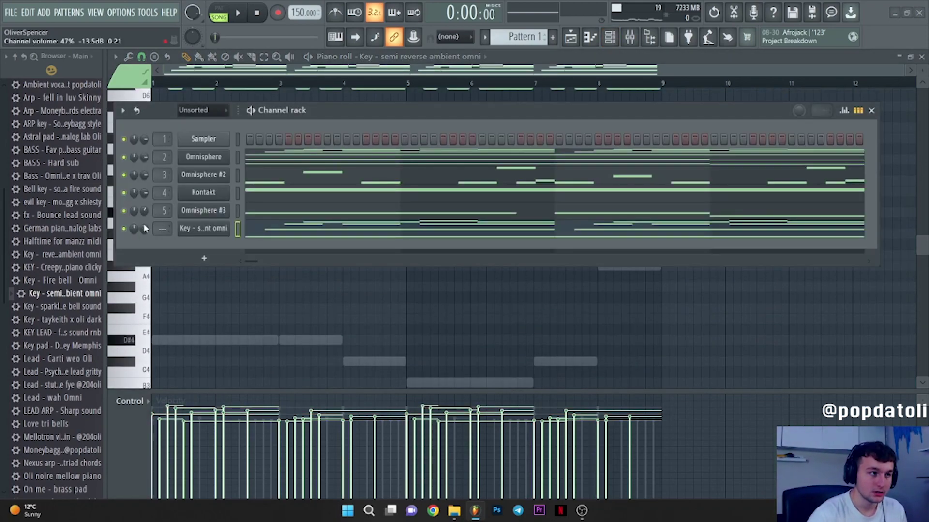
key(space)
key(space)
click(125, 158)
key(space)
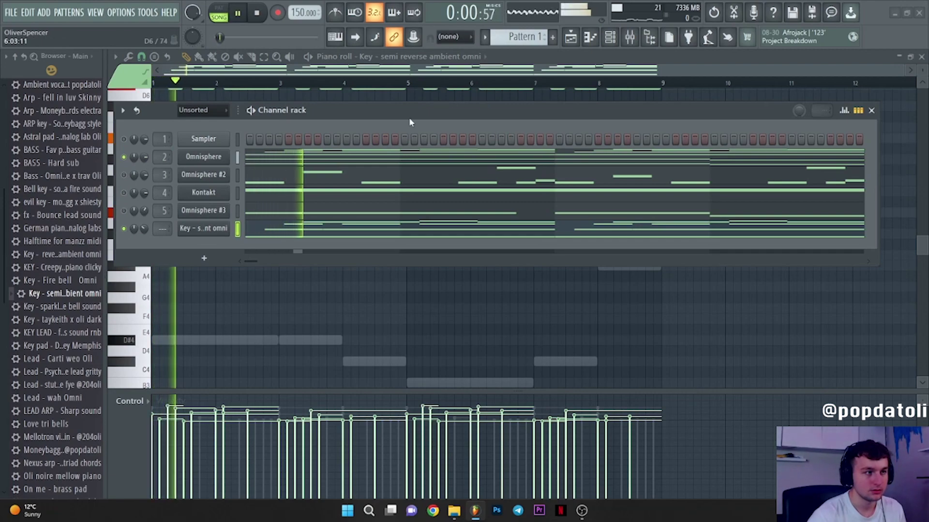
- Route the key channel to mixer track 6 and add a Fruity Parametric EQ 2 with the 20Hz + 18kHz cut preset
drag(162, 228, 162, 211)
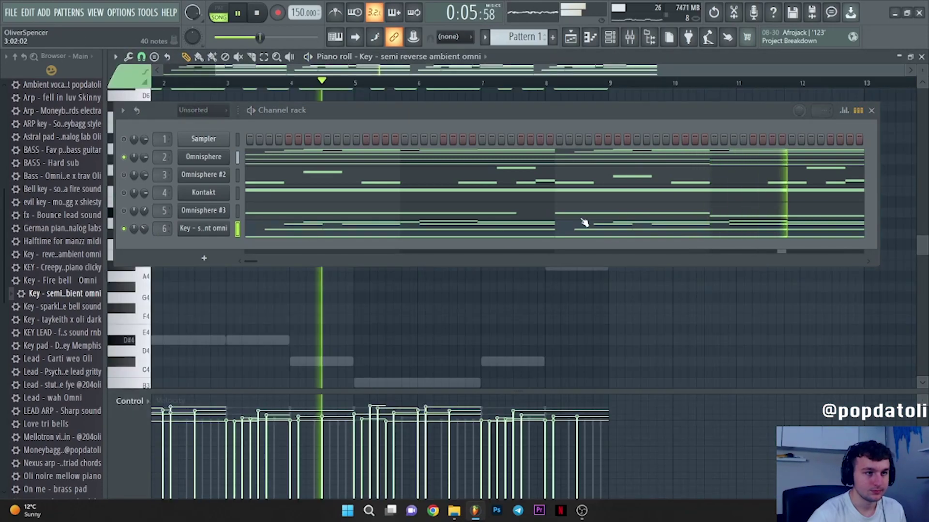
click(871, 110)
scroll(629, 194, up, 4)
scroll(676, 186, down, 3)
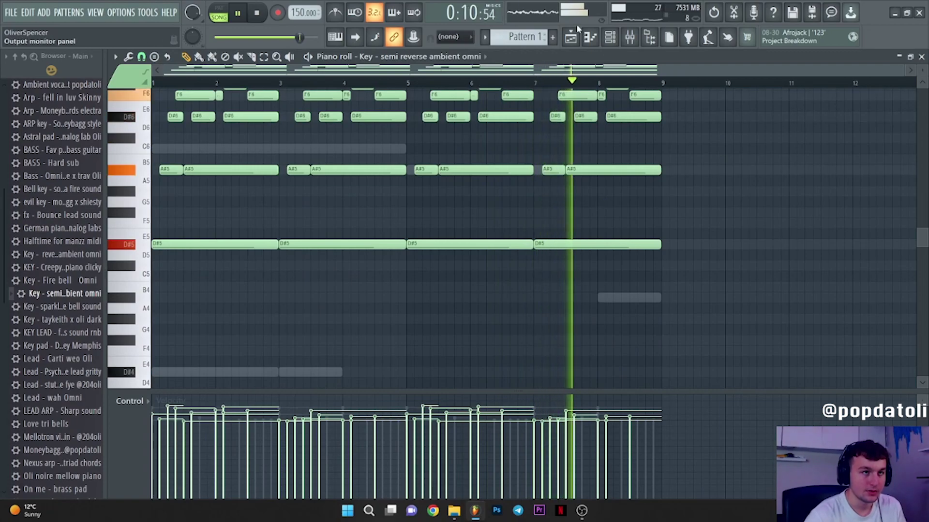
key(F9)
click(771, 217)
click(423, 121)
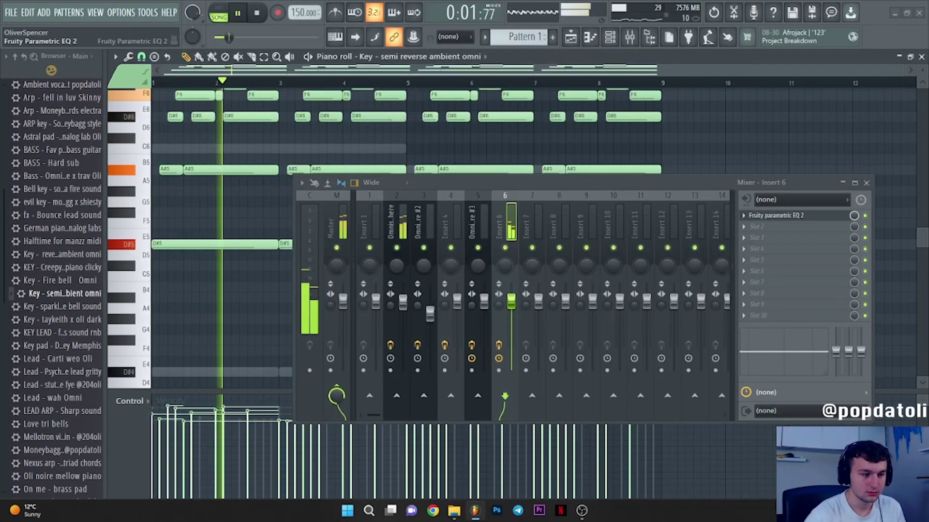
click(597, 100)
click(624, 135)
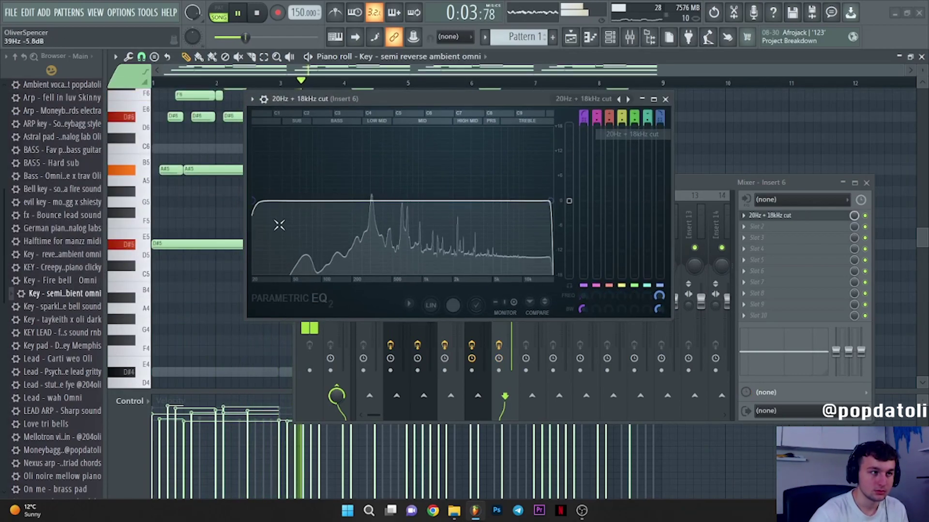
- Raise the EQ's low cut to just above 250 Hz and soften both cuts, with the high cut moved slightly lower
drag(255, 200, 360, 200)
drag(582, 309, 581, 300)
drag(657, 309, 657, 299)
drag(545, 205, 533, 205)
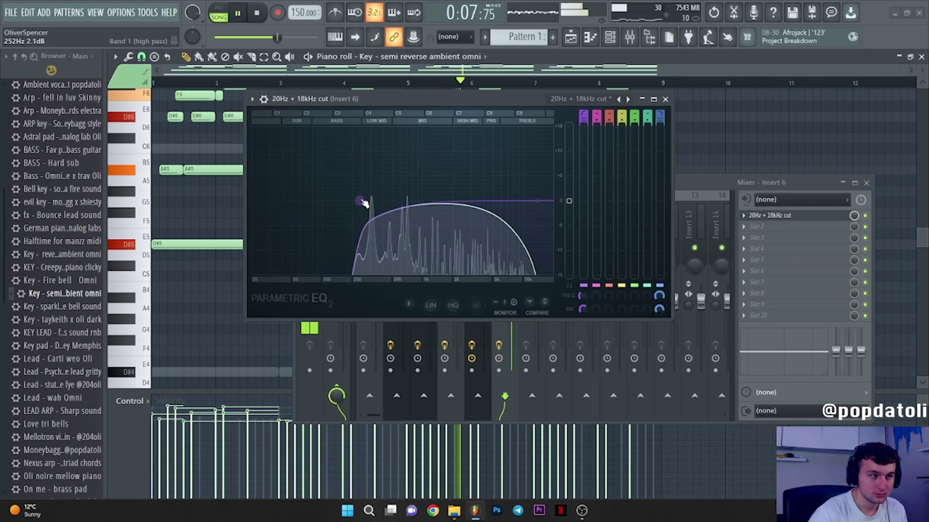
drag(362, 206, 369, 205)
drag(534, 207, 540, 207)
click(665, 99)
click(866, 183)
- Randomize the velocity levels of all the key channel's notes with Bipolar enabled
drag(705, 356, 158, 140)
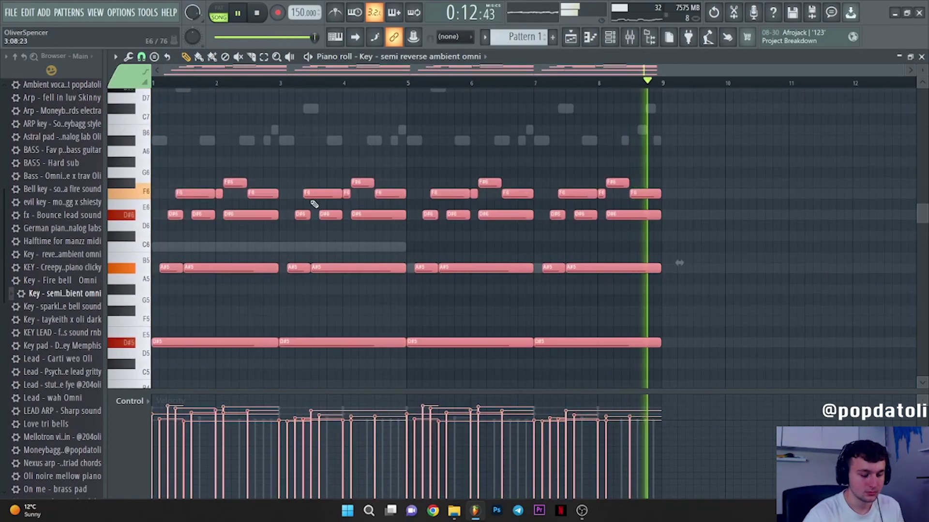
key(alt+r)
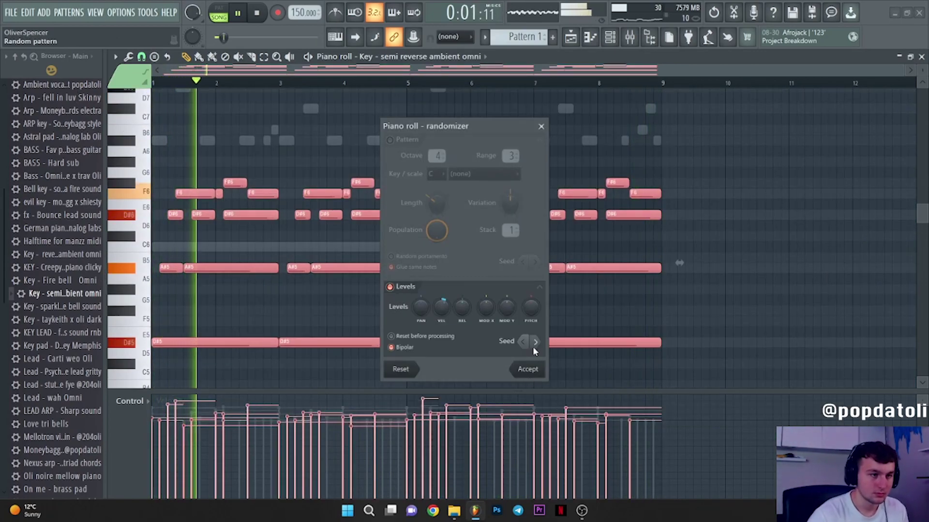
click(530, 370)
key(ctrl+d)
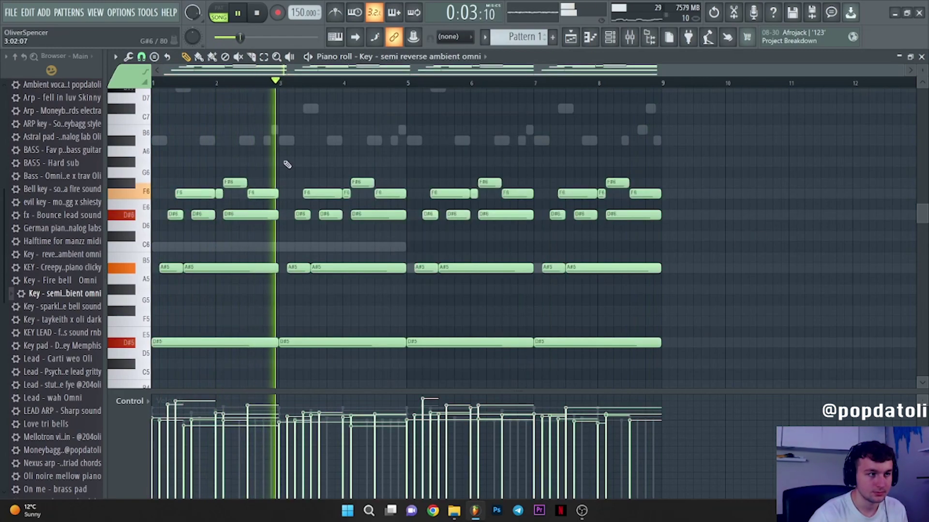
- Strum the first Omnisphere channel's notes with 64% start-time tension and Preserve end enabled
click(158, 84)
scroll(160, 85, up, 3)
scroll(291, 171, up, 3)
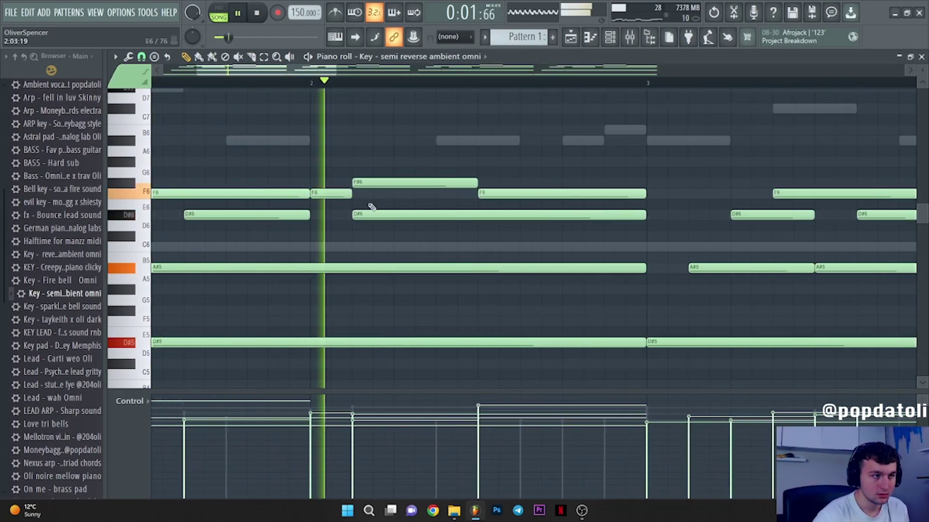
key(space)
click(357, 193)
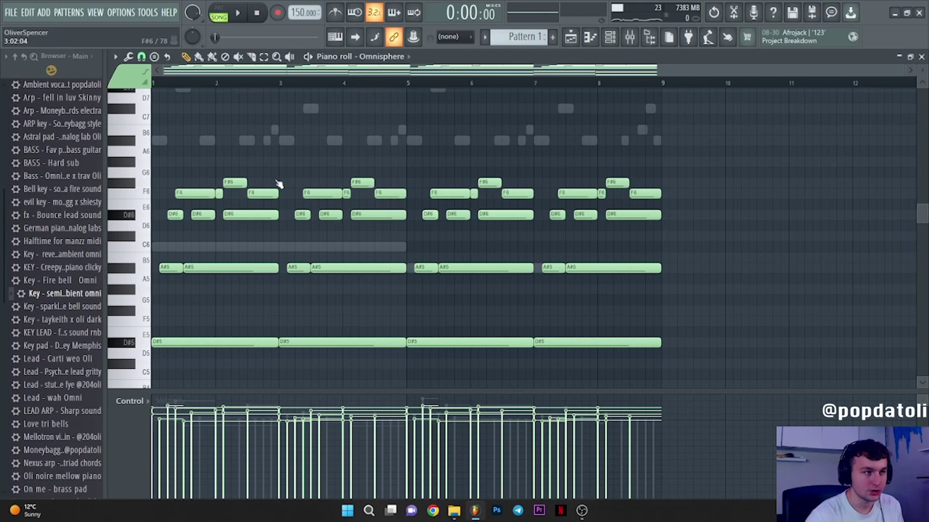
key(alt+s)
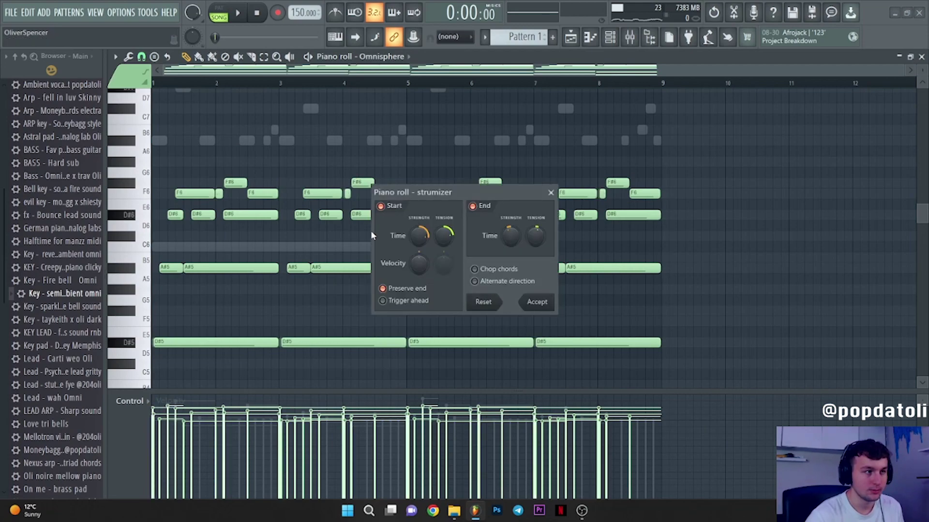
key(space)
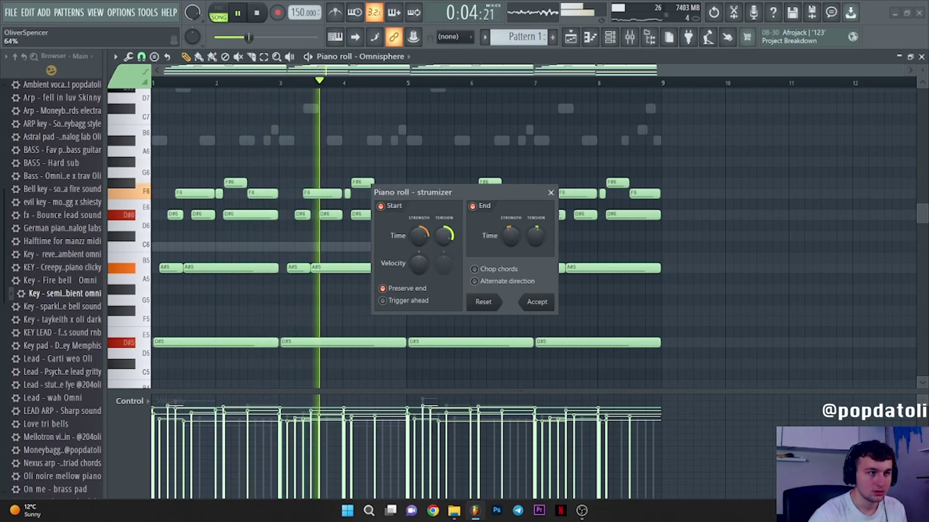
click(537, 302)
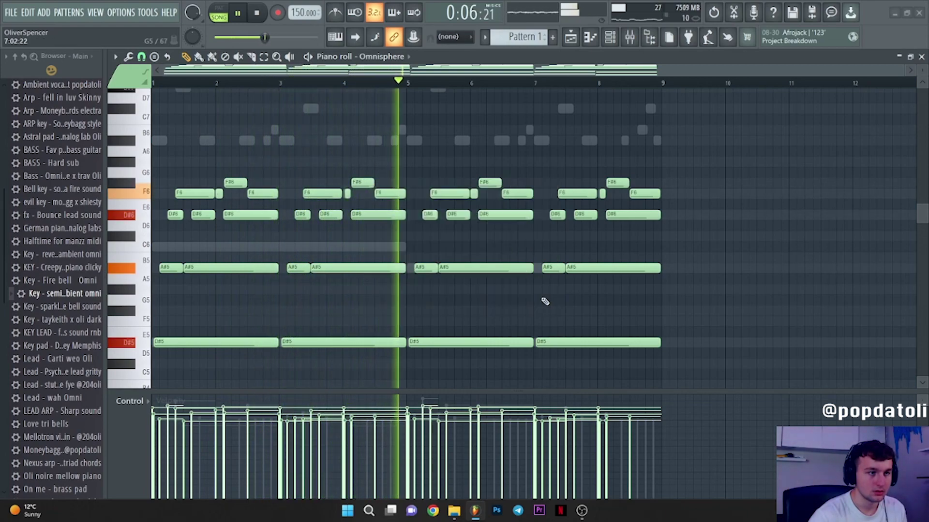
- Lower the velocity of the four long D#6 notes in the Omnisphere melody slightly
ctrl+click(377, 215)
ctrl+click(245, 215)
ctrl+click(500, 215)
ctrl+click(632, 215)
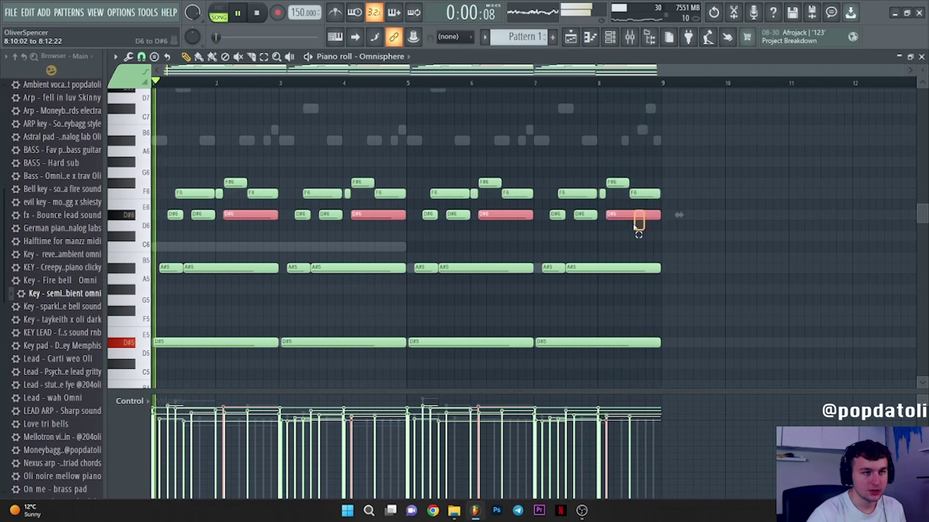
scroll(635, 215, down, 3)
ctrl+click(792, 253)
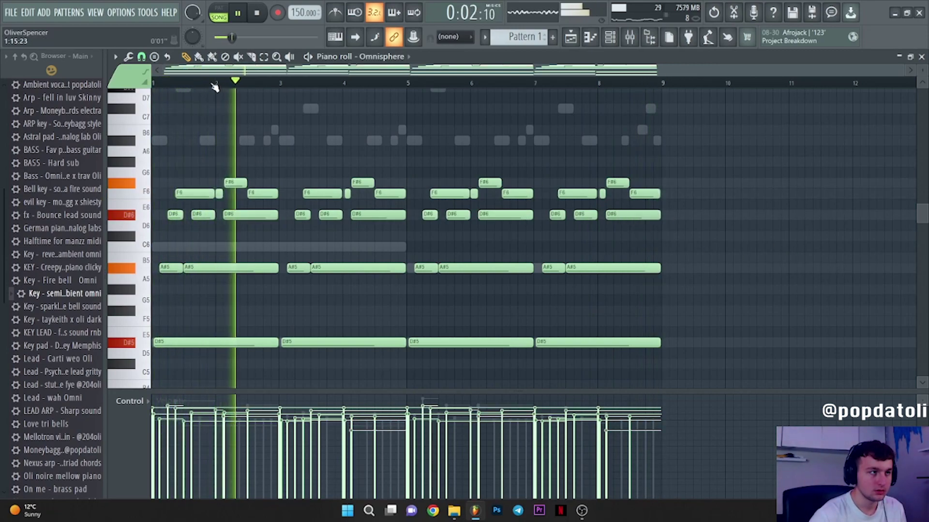
- Lower the velocity of the melody's opening short A#5 note and play the pattern again
ctrl+scroll(235, 108, up, 3)
key(space)
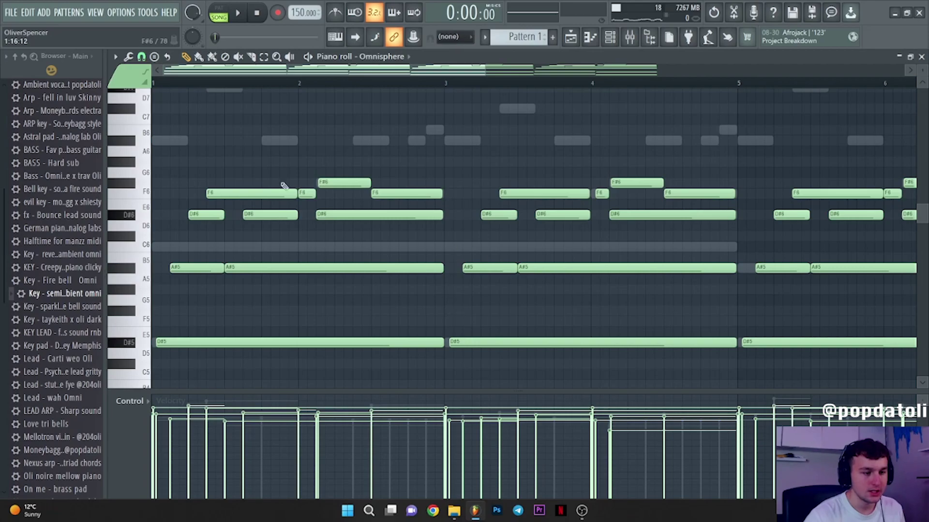
ctrl+scroll(576, 182, down, 3)
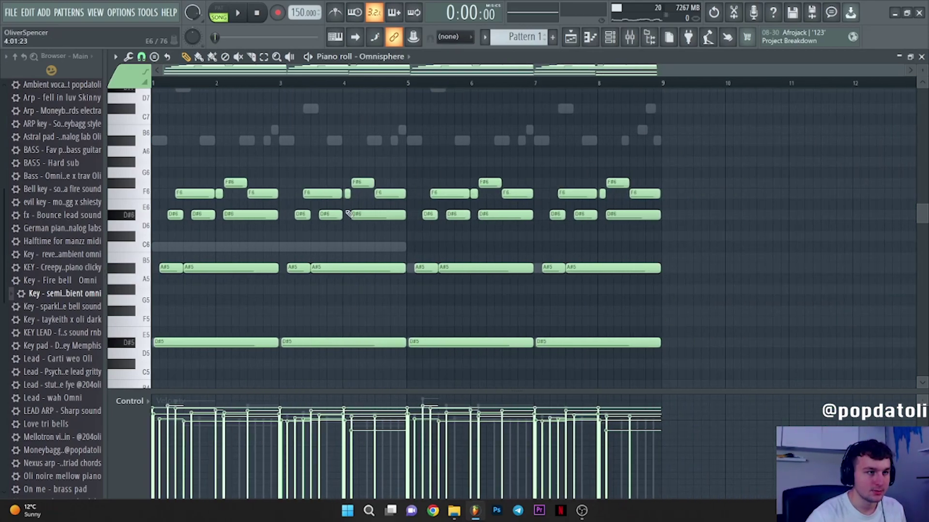
ctrl+scroll(155, 114, up, 4)
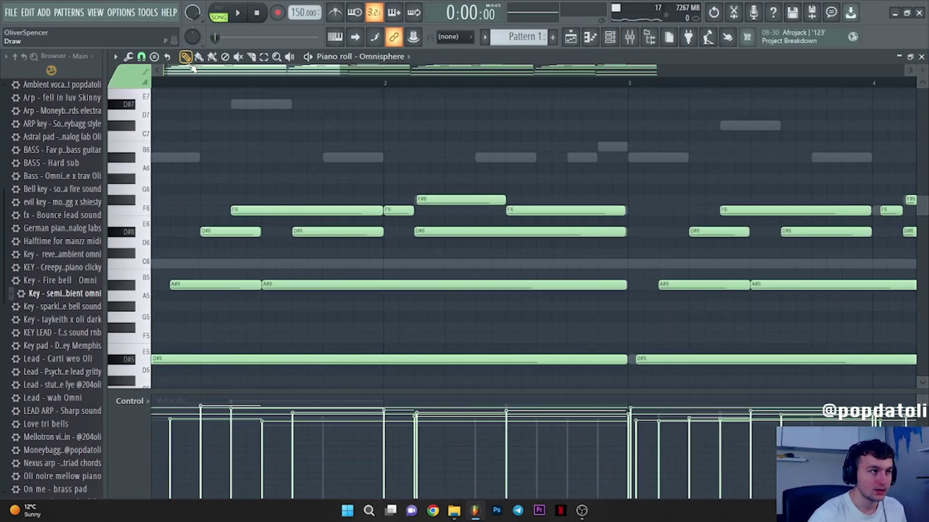
ctrl+scroll(183, 75, up, 1)
scroll(234, 176, down, 3)
ctrl+scroll(206, 211, down, 2)
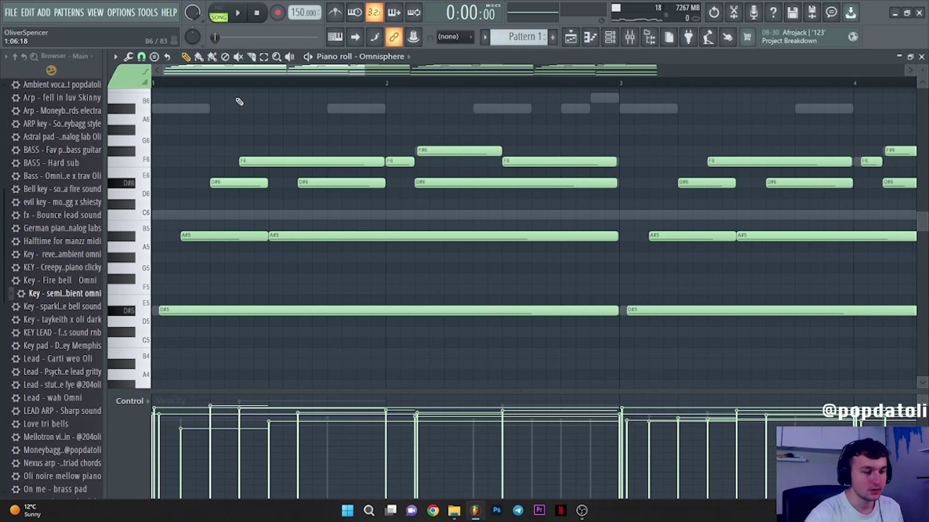
key(space)
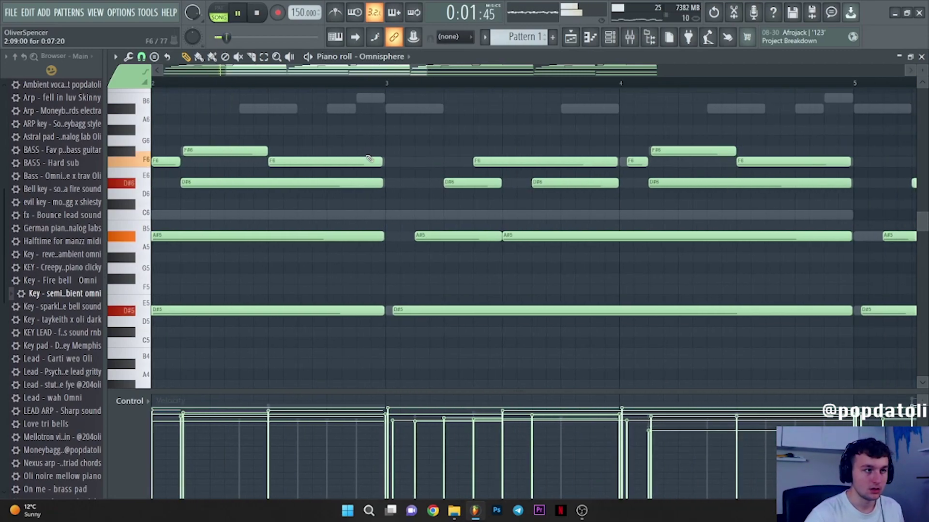
- Lower the velocities of the closing F6 notes in the first two phrases and the second phrase's short A#5 note
scroll(326, 155, down, 2)
key(space)
scroll(244, 155, down, 1)
key(space)
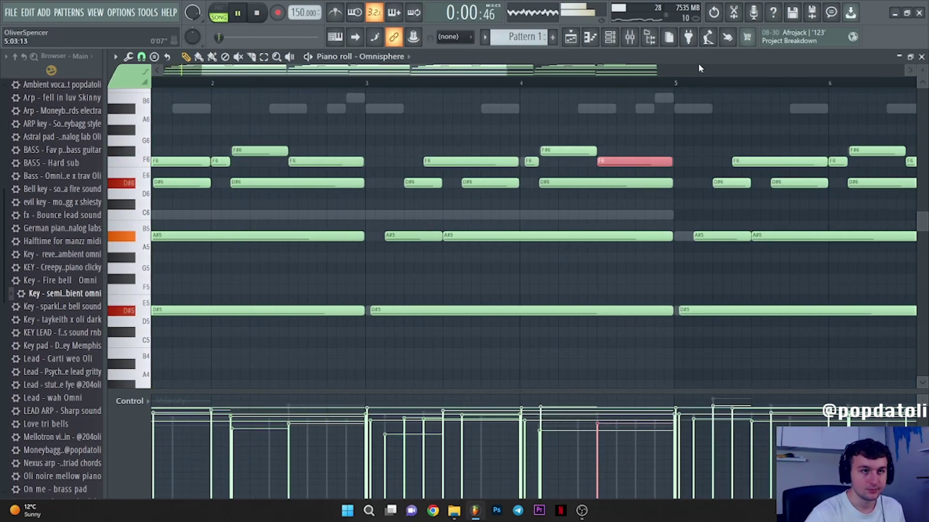
scroll(488, 195, right, 1)
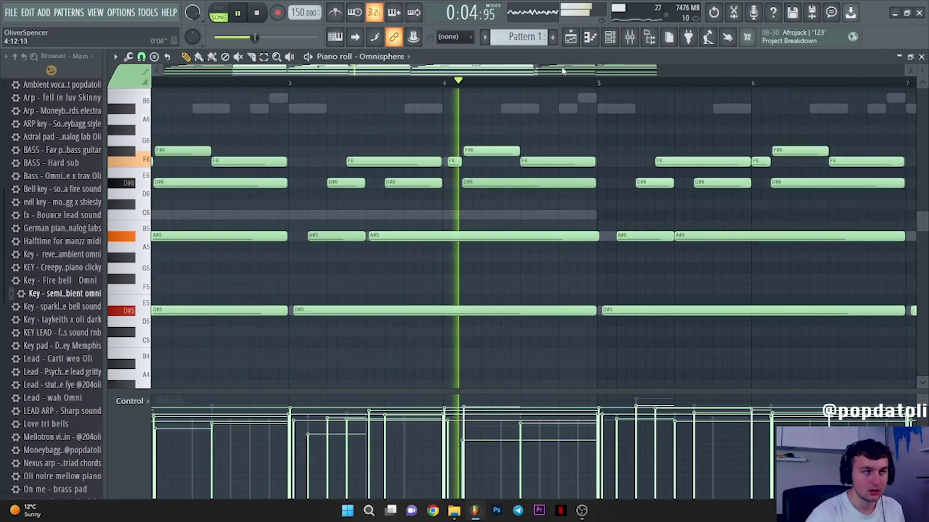
- Reduce the velocity of the long A#5 notes in the Omnisphere melody a little
click(573, 72)
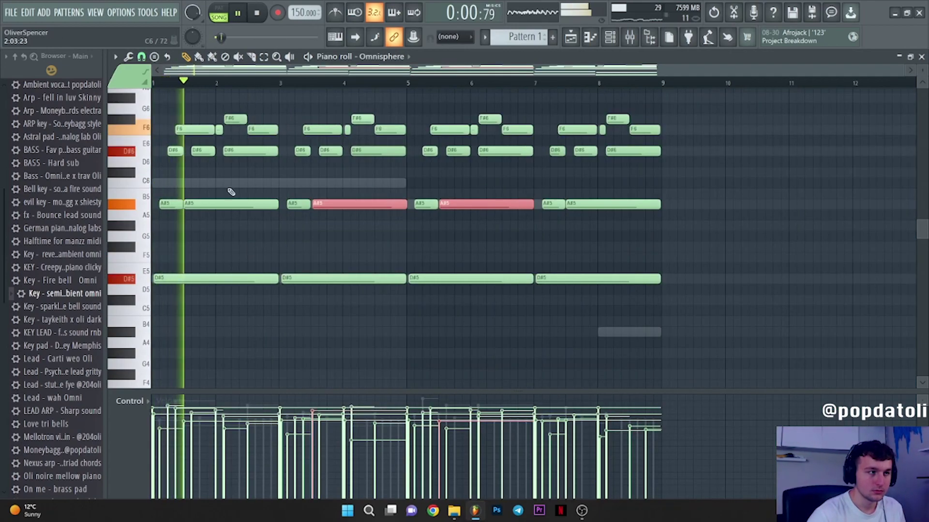
ctrl+shift+click(242, 203)
scroll(251, 205, down, 1)
ctrl+click(402, 257)
- Listen to Pattern 1 in the playlist, stop playback and look over the channels in the channel rack
click(571, 38)
click(572, 40)
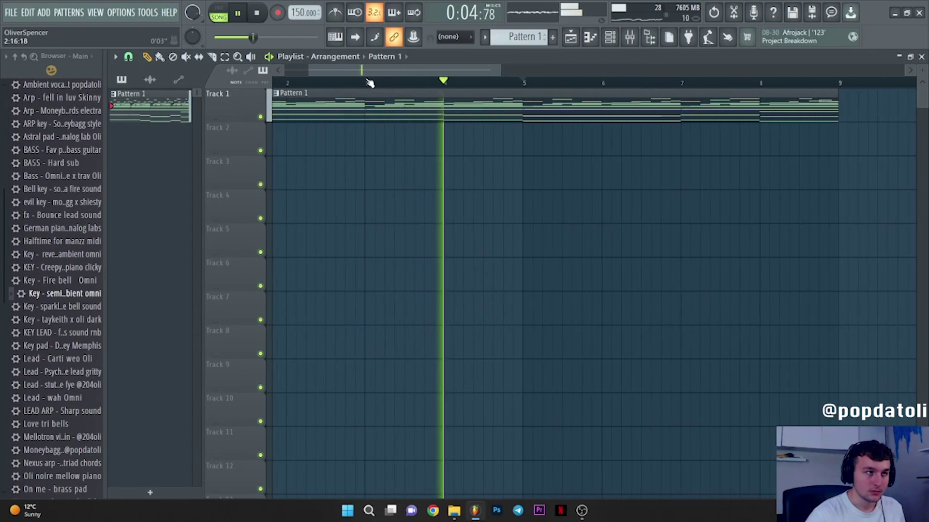
scroll(369, 80, up, 3)
scroll(402, 86, down, 5)
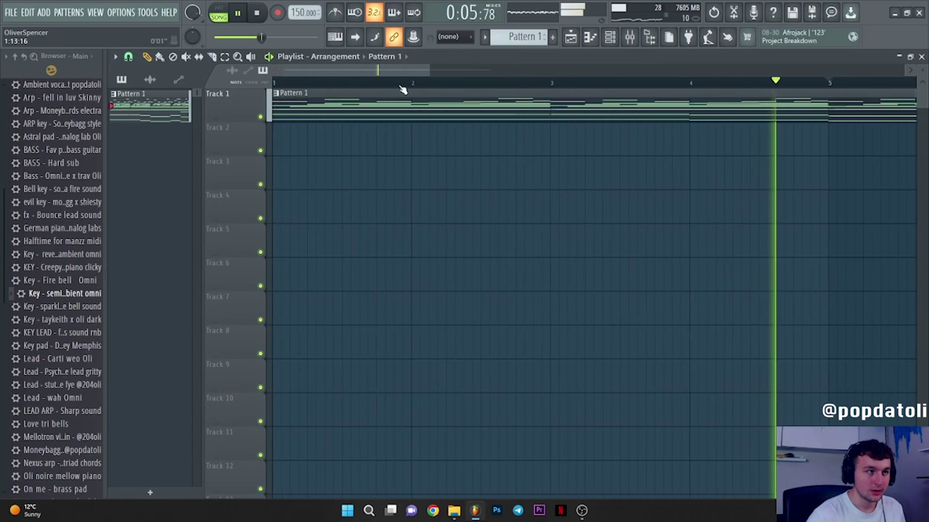
click(610, 38)
key(space)
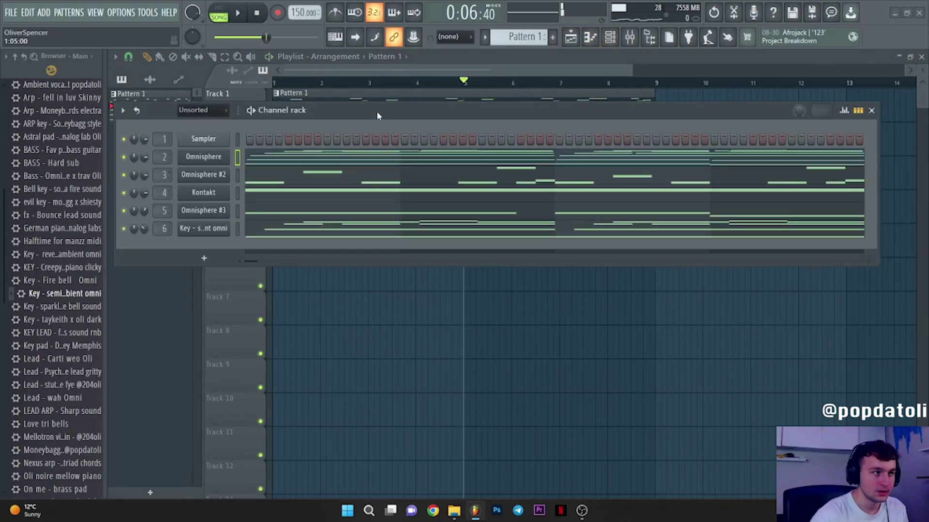
drag(378, 116, 449, 151)
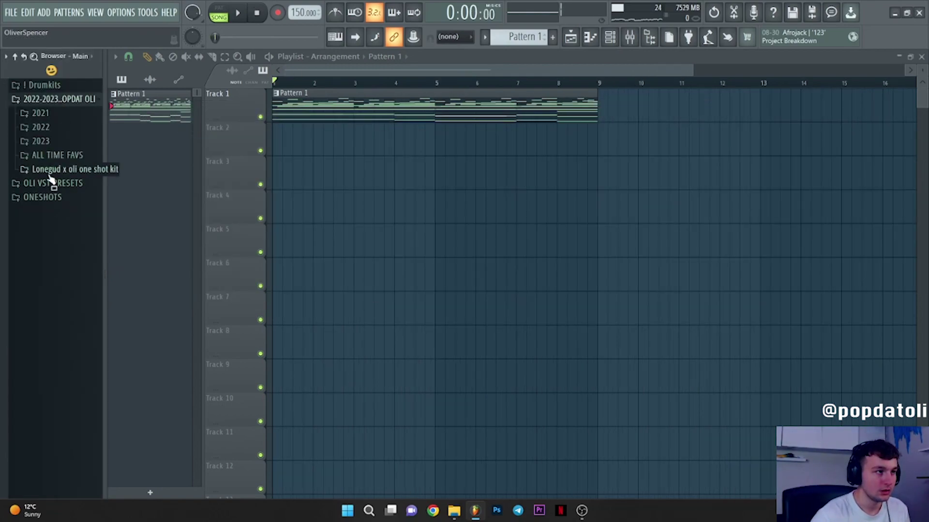
- Add the 4PF Violin Cm 140 Bpm phrase from the Lonegud x oli one shot kit to playlist track 2 at bar 1
click(48, 170)
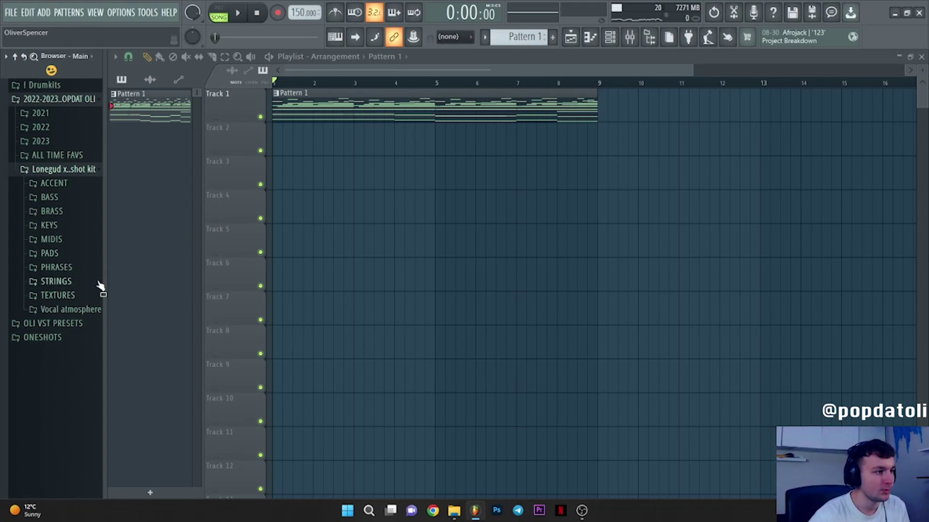
click(67, 269)
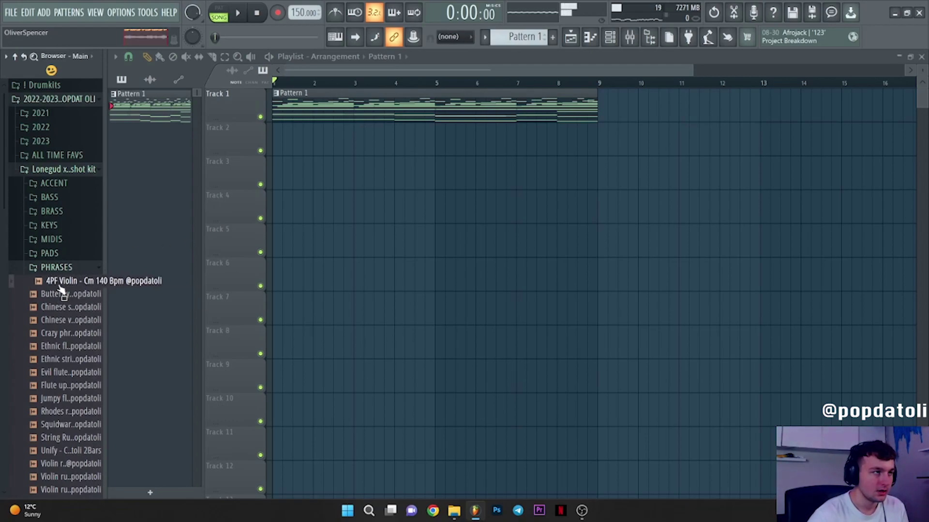
drag(59, 285, 277, 145)
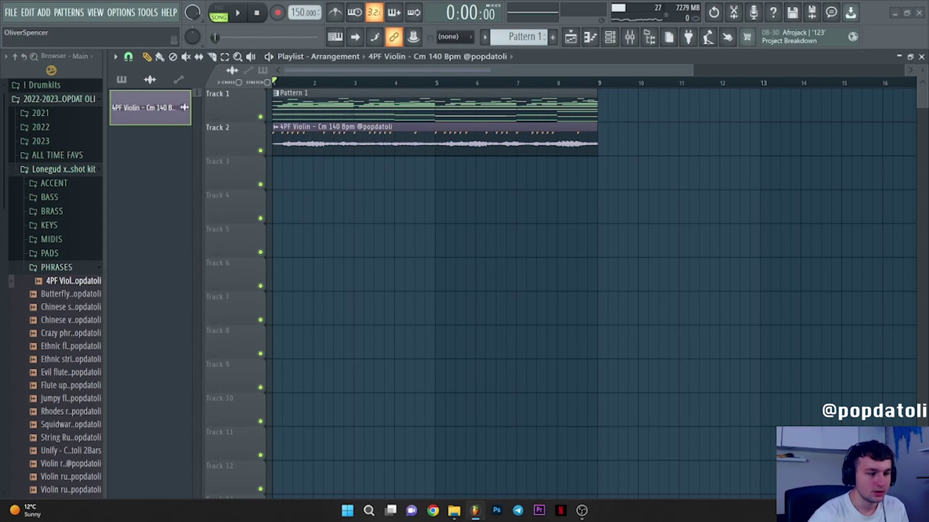
- Set the violin clip's time stretching to Stretch mode and shift its pitch up
double_click(450, 131)
click(774, 263)
click(769, 295)
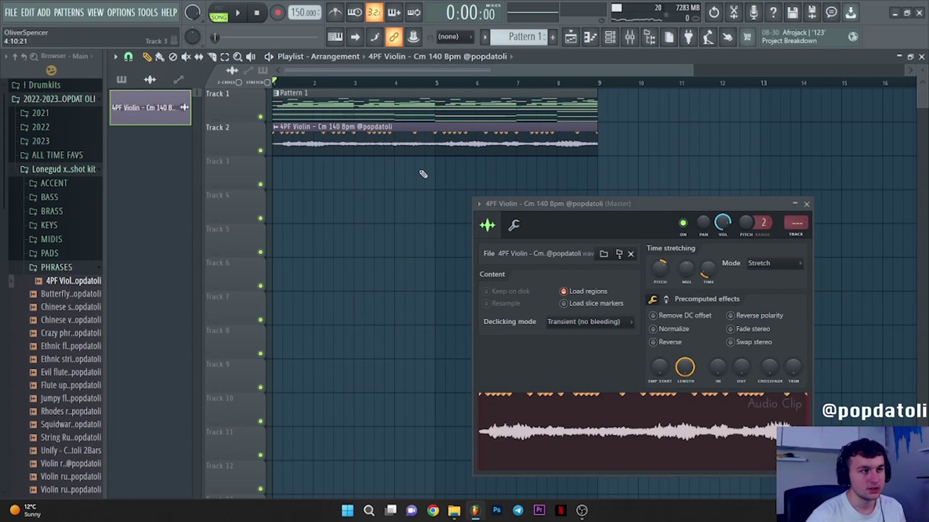
- Play the violin phrase together with Pattern 1 through all eight bars, and close the violin clip's settings
key(space)
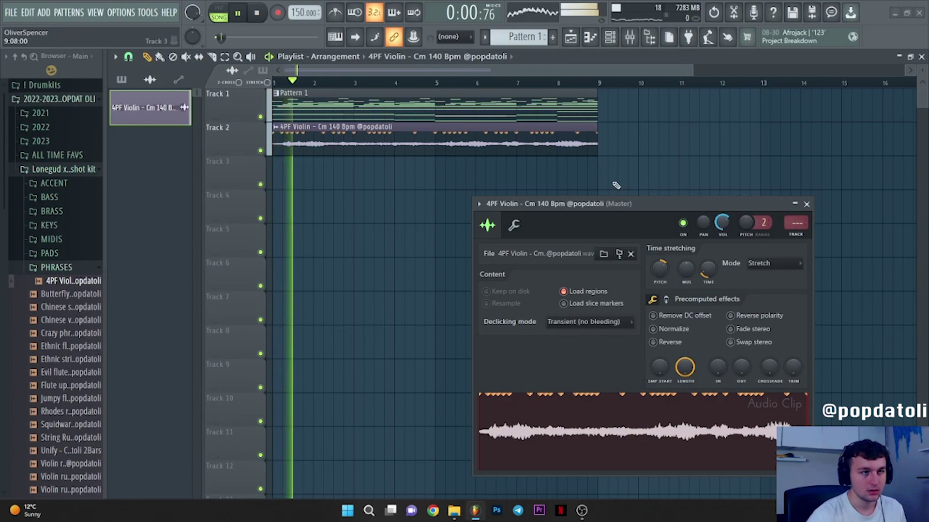
scroll(376, 86, up, 3)
scroll(412, 88, down, 4)
scroll(414, 88, down, 3)
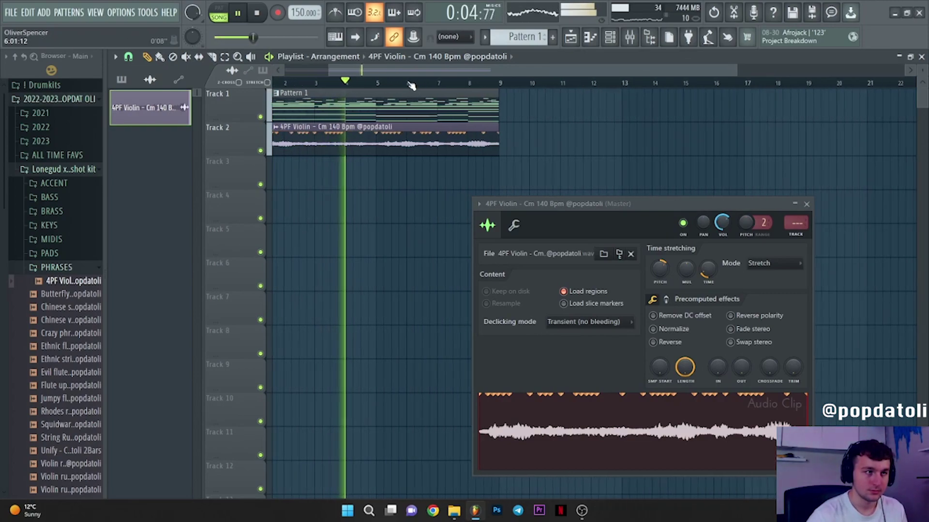
scroll(412, 86, up, 4)
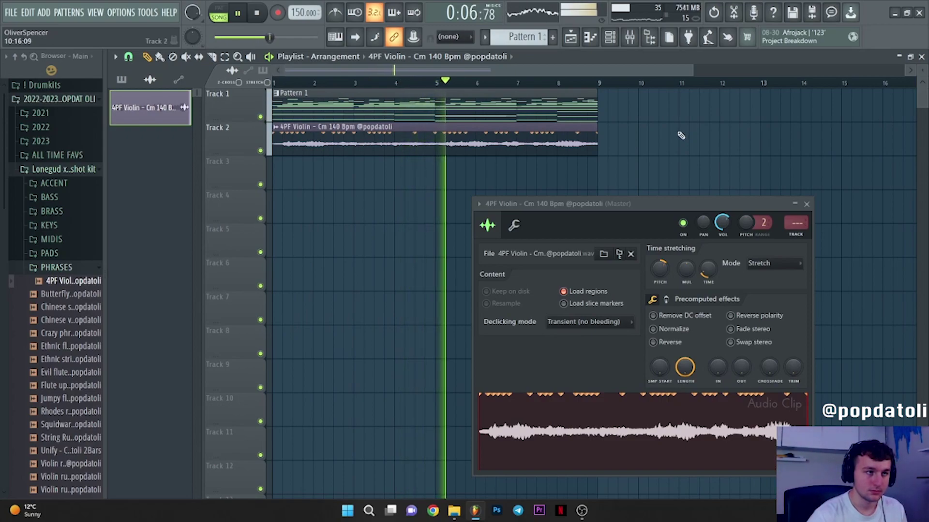
scroll(653, 139, down, 1)
scroll(580, 148, down, 3)
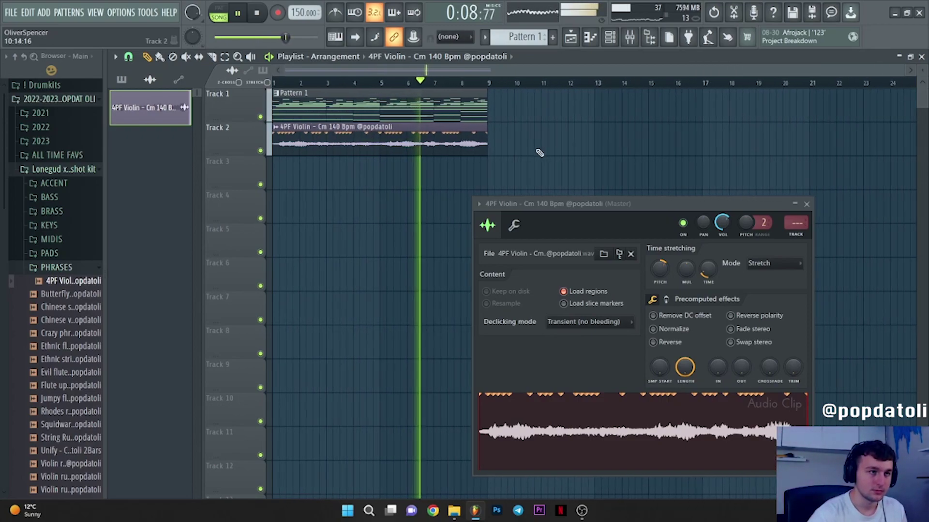
scroll(447, 87, up, 3)
scroll(474, 77, left, 2)
scroll(471, 87, down, 2)
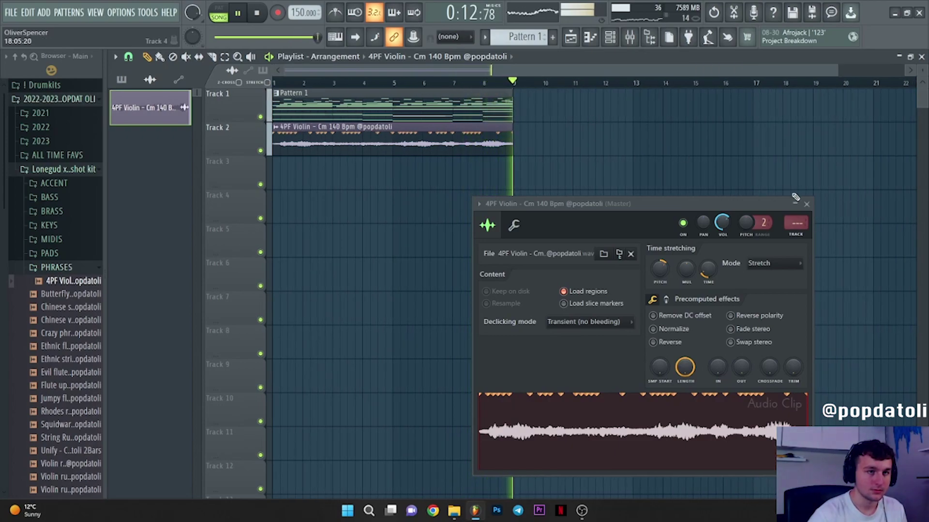
click(805, 204)
key(space)
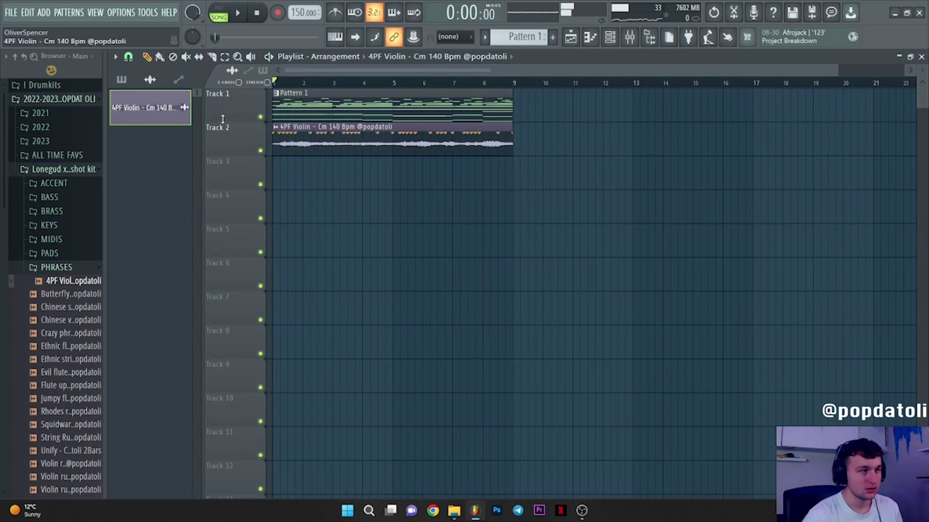
- Move the Pattern 1 clip to track 3 and split the pattern by channel
drag(377, 104, 353, 190)
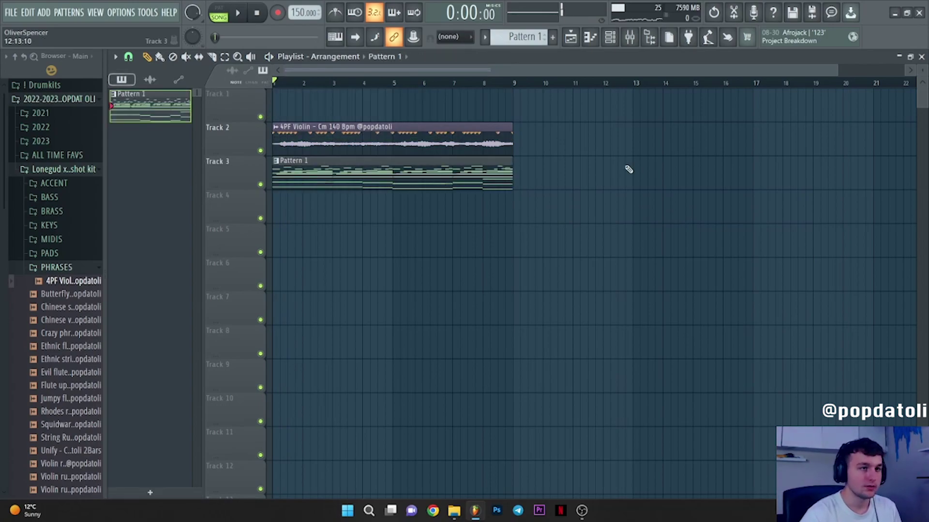
click(518, 42)
click(602, 213)
- Arrange the split clips with Omnisphere, Omnisphere #2, Kontakt and Omnisphere #3 on tracks 3 to 6 and the key on track 7
drag(440, 180, 424, 219)
drag(366, 178, 356, 266)
drag(356, 174, 355, 190)
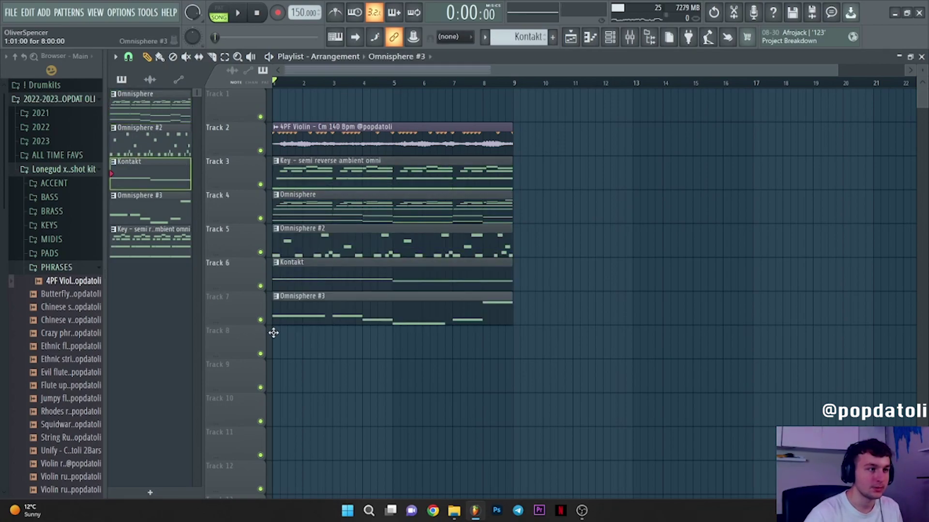
drag(535, 382, 369, 208)
drag(312, 195, 309, 157)
ctrl+click(613, 185)
- Preview samples in the TEXTURES and Vocal atmosphere folders and place the Rainforest plucks sample on track 1 at bar 1
click(62, 267)
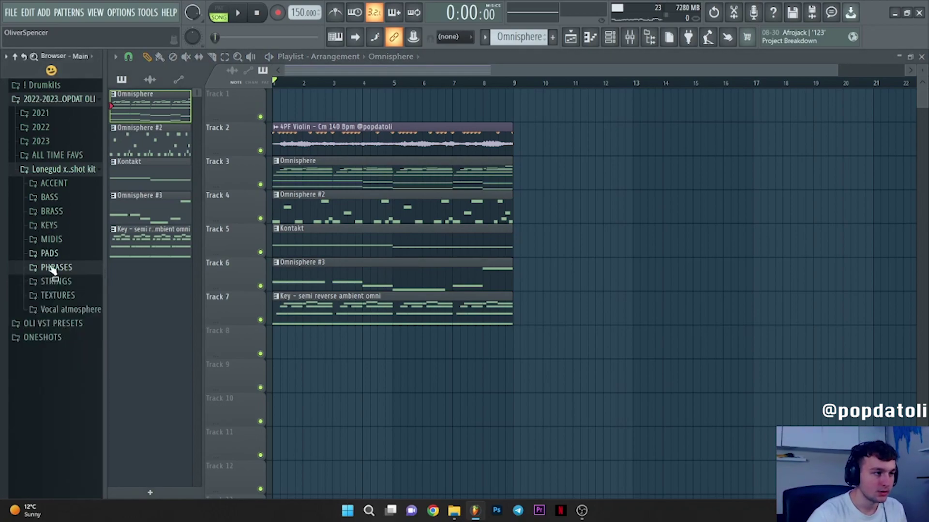
click(57, 295)
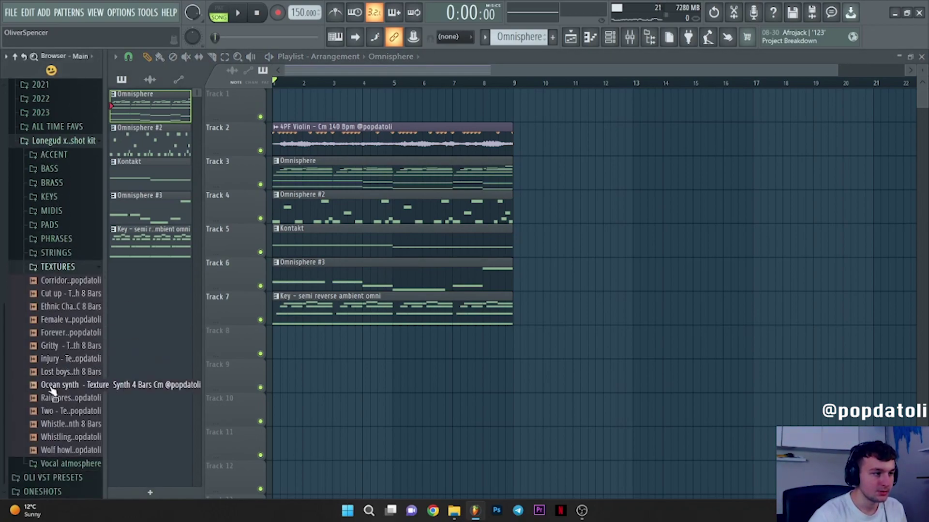
click(66, 465)
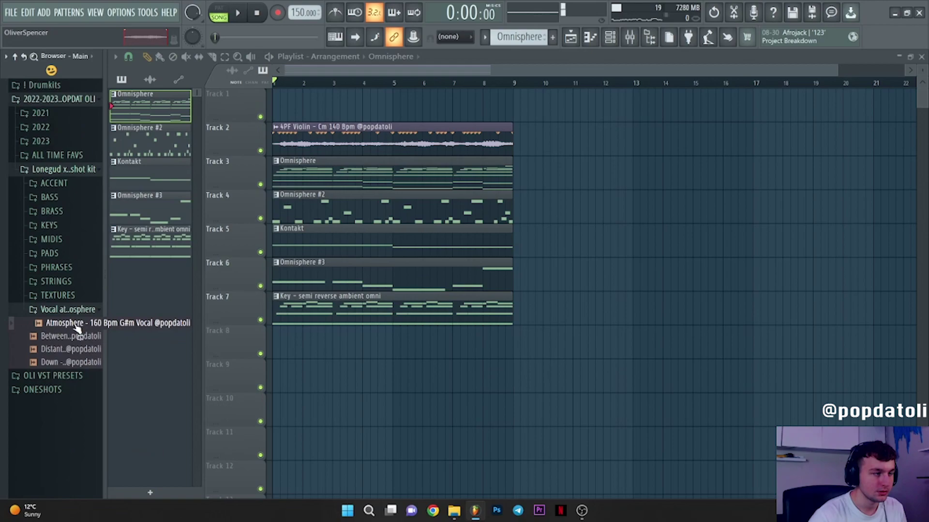
click(66, 335)
click(59, 351)
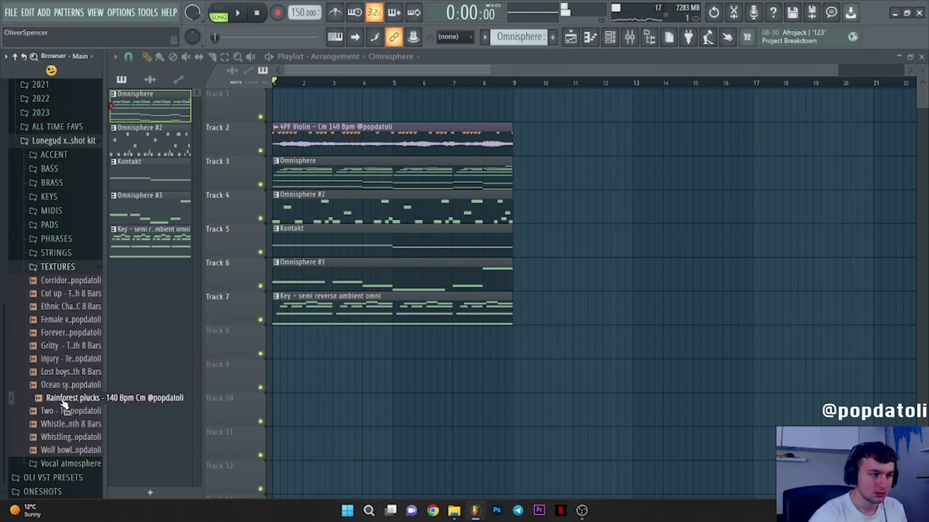
drag(271, 131, 349, 103)
- Duplicate the Rainforest plucks clip to bar 5 and play all the layers together through bar 8
key(space)
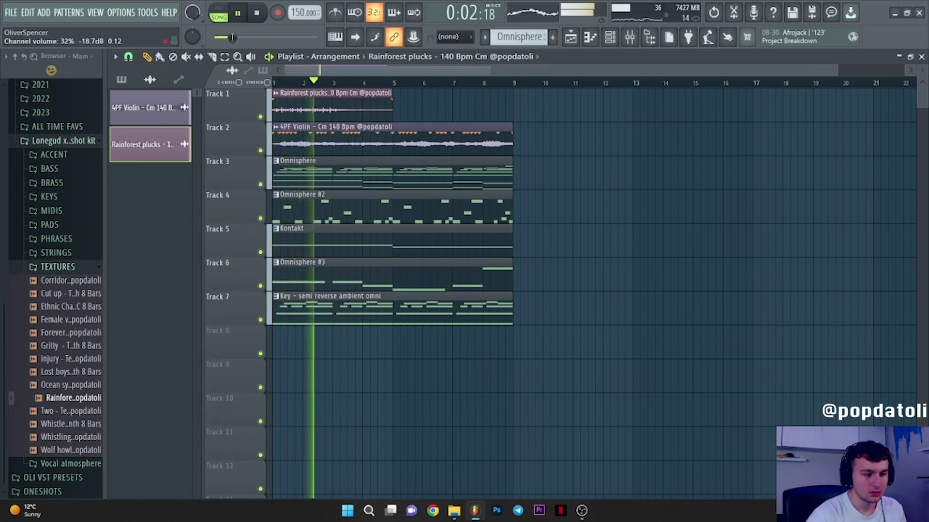
drag(328, 107, 442, 120)
scroll(562, 197, down, 1)
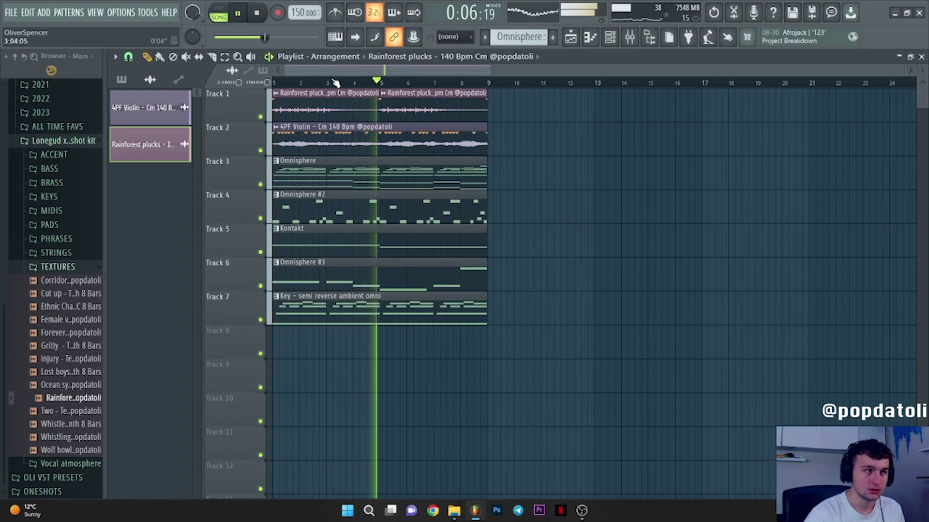
scroll(726, 164, up, 3)
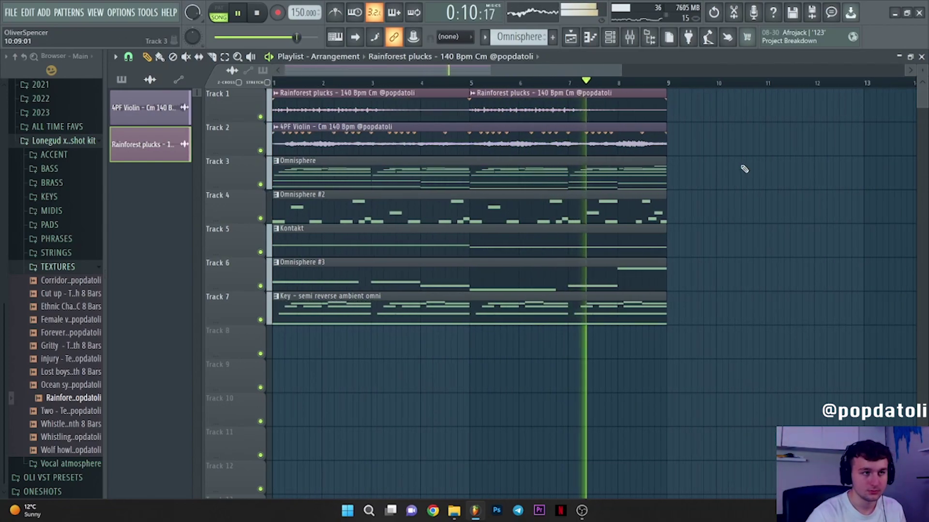
scroll(638, 198, down, 2)
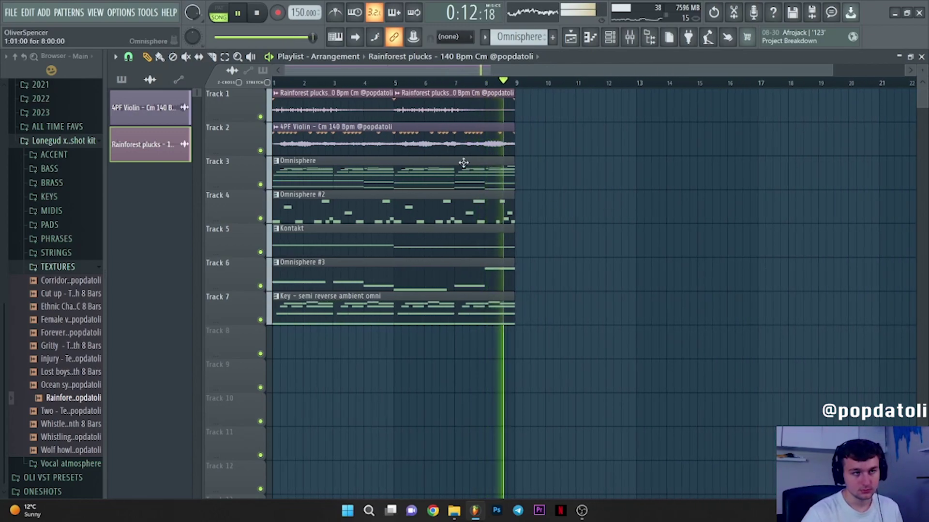
key(space)
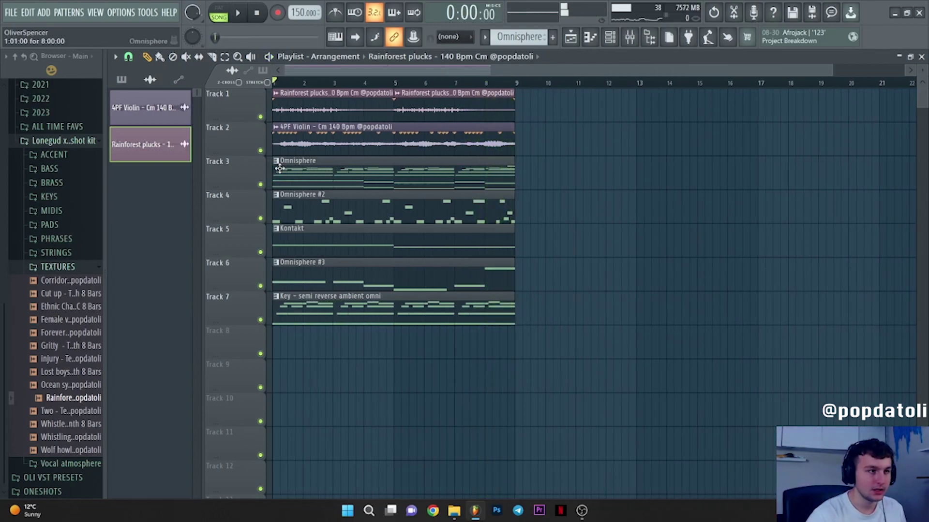
- Copy the Omnisphere clip to bar 9 and move the violin and Omnisphere #2 clips to start at bar 9
drag(279, 168, 527, 187)
scroll(556, 198, down, 2)
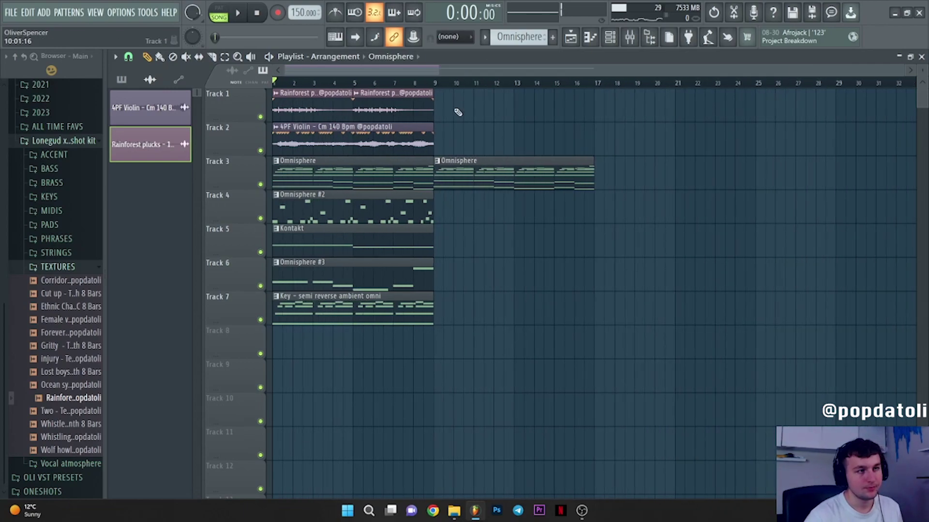
ctrl+drag(451, 111, 339, 104)
drag(325, 138, 486, 139)
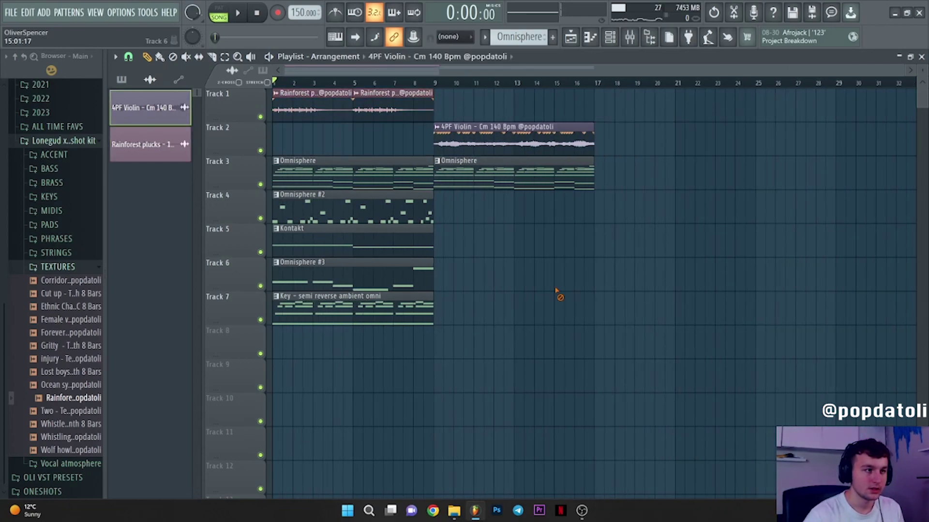
drag(348, 222, 505, 236)
- Play the arrangement and copy the reverse ambient key clip to bar 9 on track 7
key(space)
scroll(393, 74, up, 2)
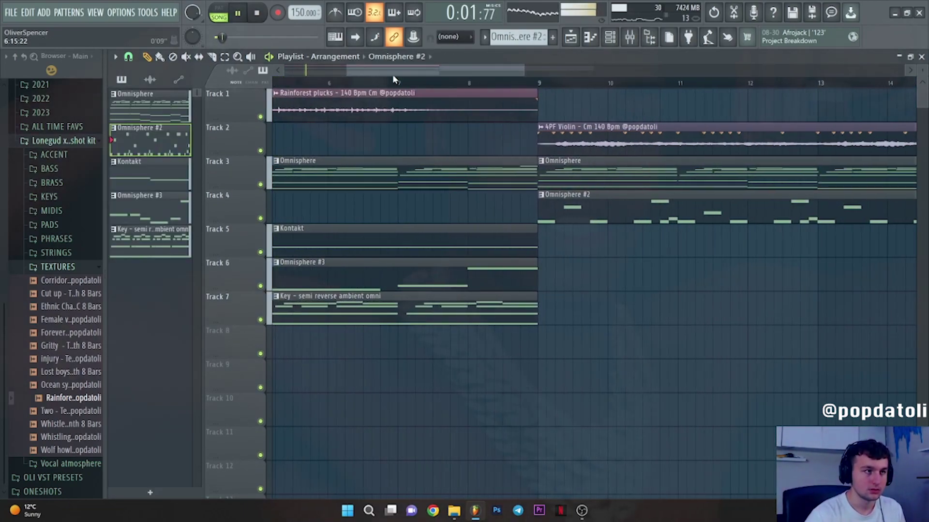
scroll(393, 74, down, 2)
shift+drag(337, 314, 498, 322)
scroll(387, 73, up, 1)
scroll(386, 70, down, 2)
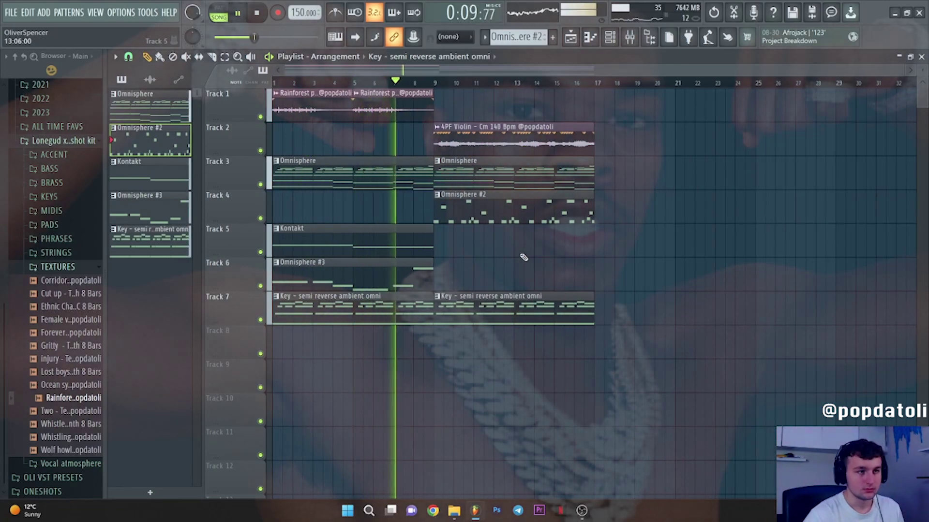
- Build a third section at bar 17 from copies of the Rainforest plucks, Omnisphere, Omnisphere #2 and Kontakt clips
ctrl+click(377, 270)
ctrl+drag(371, 241, 309, 182)
shift+drag(308, 181, 630, 181)
click(601, 208)
scroll(601, 208, down, 1)
ctrl+drag(426, 114, 623, 101)
scroll(727, 187, down, 1)
scroll(725, 187, up, 3)
scroll(726, 187, down, 2)
- Copy each sound as a separate solo clip: Omnisphere at bar 27, Omnisphere #2 at 37, Kontakt at 47, key at 57, plucks at 67, violin at 77
shift+drag(589, 181, 751, 192)
shift+drag(600, 208, 790, 222)
shift+drag(520, 242, 803, 244)
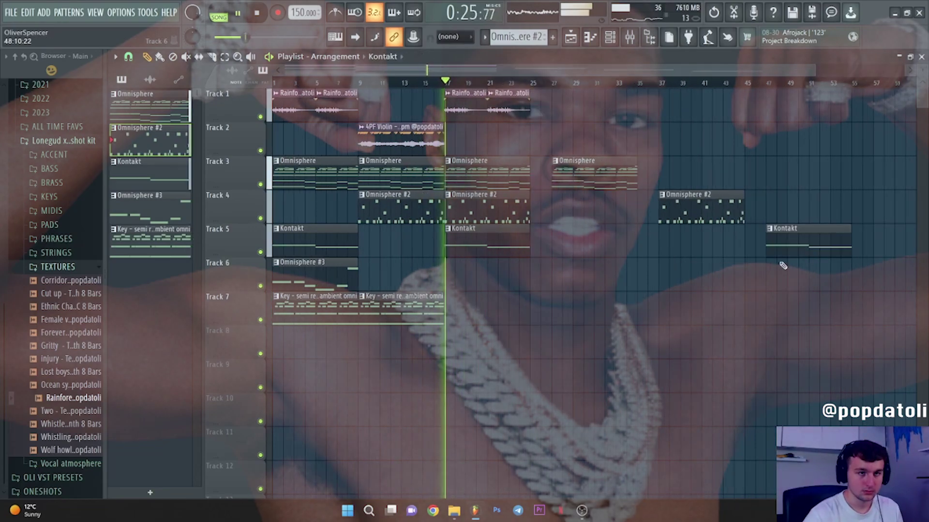
shift+drag(397, 310, 825, 312)
shift+drag(448, 104, 899, 167)
scroll(692, 191, down, 3)
scroll(692, 191, up, 2)
shift+drag(359, 139, 845, 140)
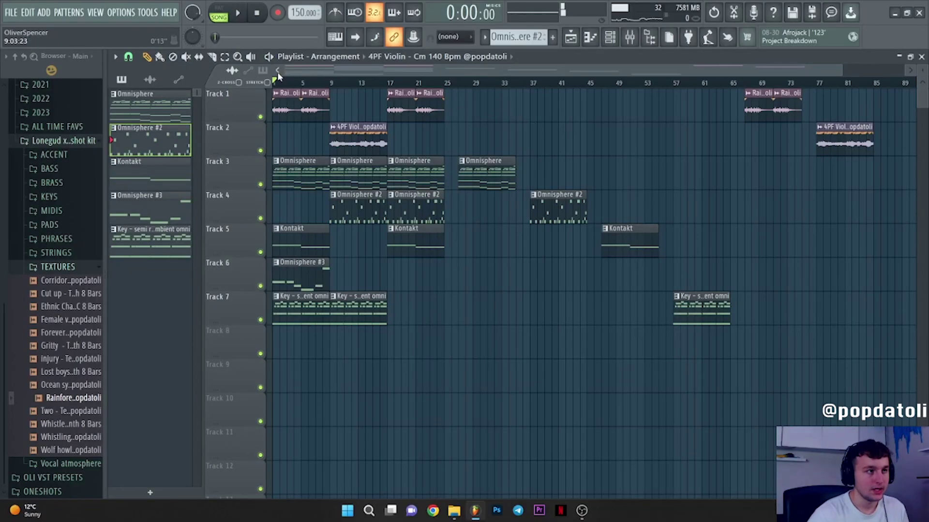
- Review the arrangement and play the end of the third section before bar 25
scroll(292, 82, up, 3)
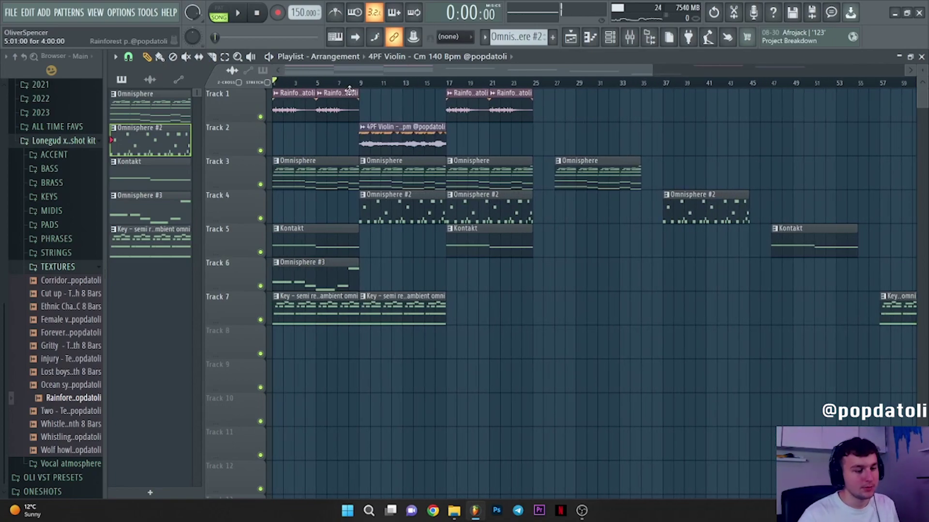
scroll(328, 85, down, 3)
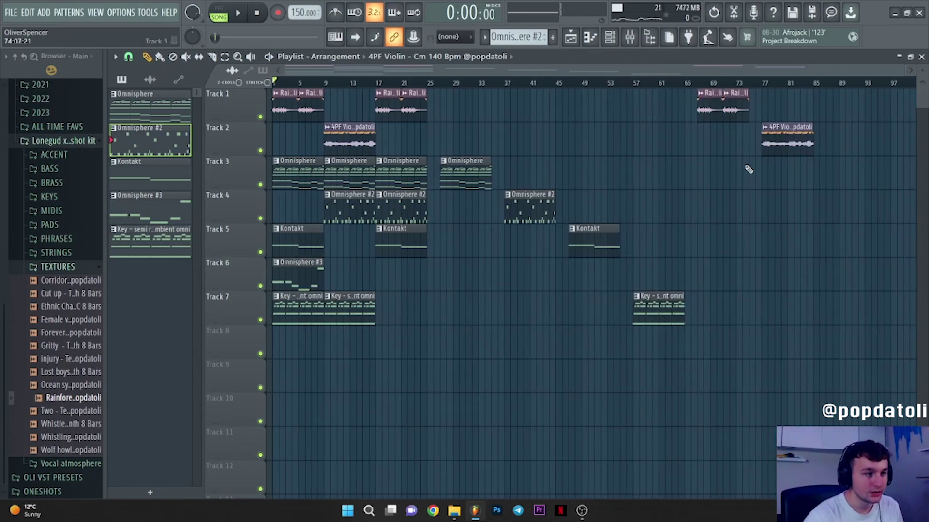
scroll(434, 176, up, 3)
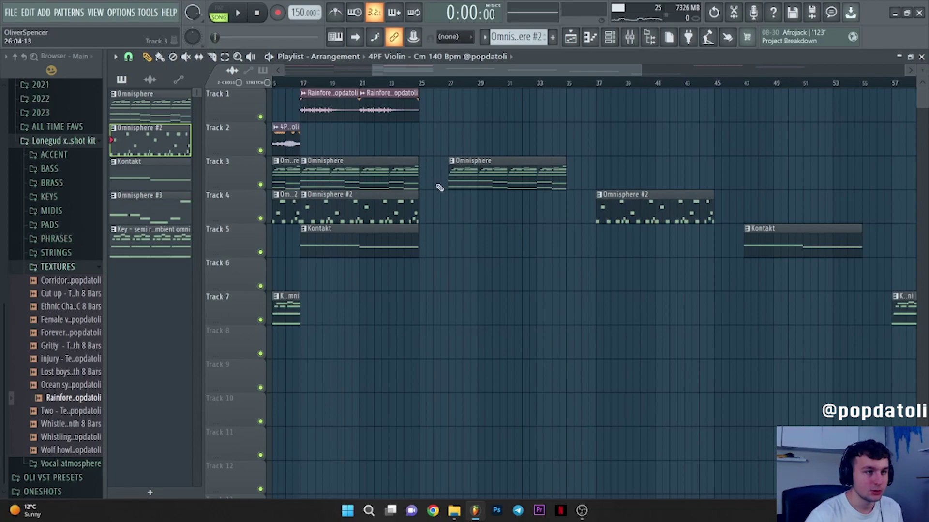
key(space)
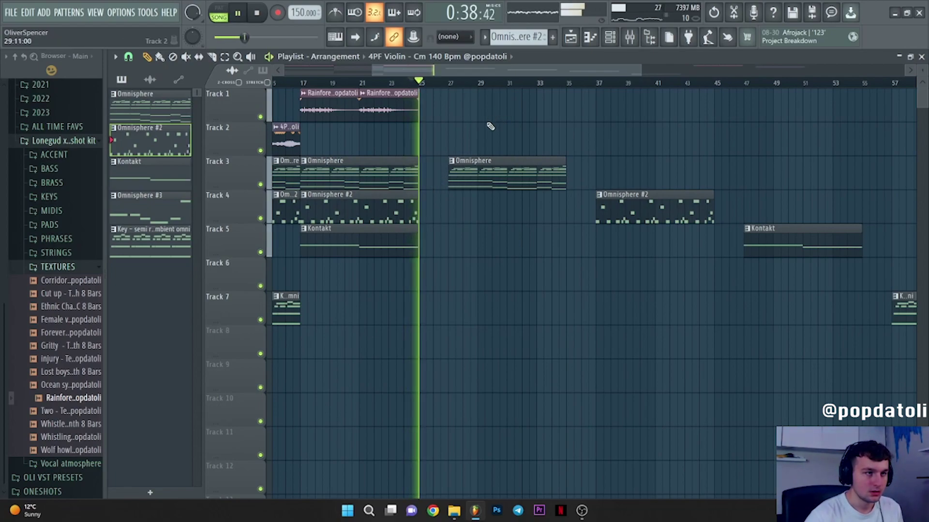
key(space)
- Try placing the solo Omnisphere and Omnisphere #2 clips back to back at bars 25 and 33, and play the transition
drag(483, 178, 464, 182)
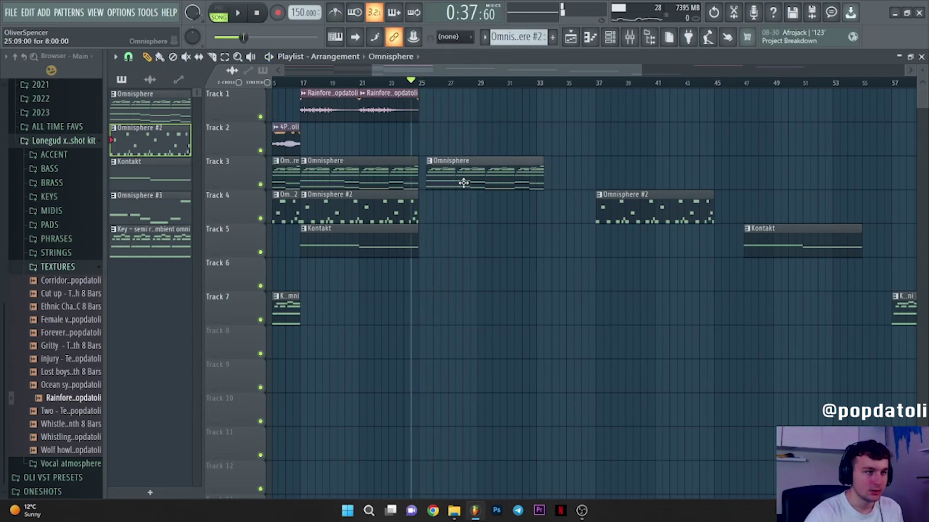
drag(599, 196, 541, 196)
key(space)
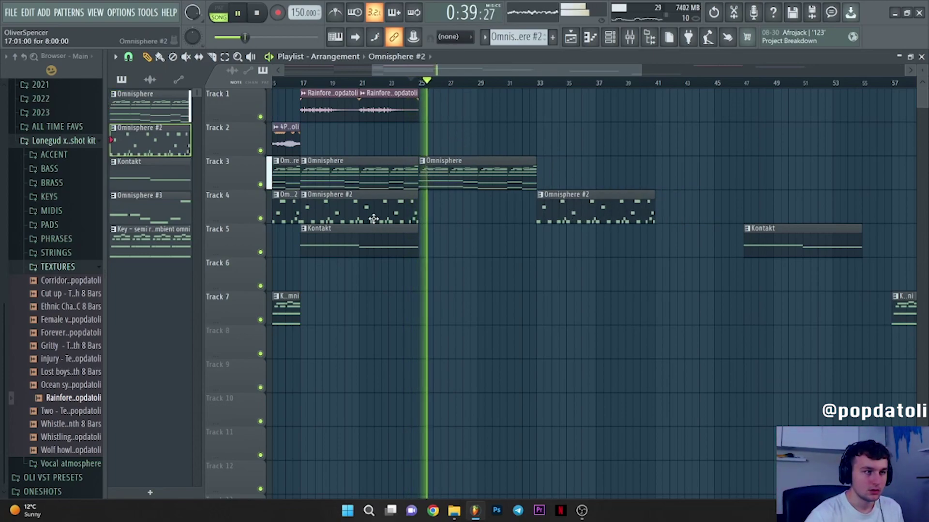
key(space)
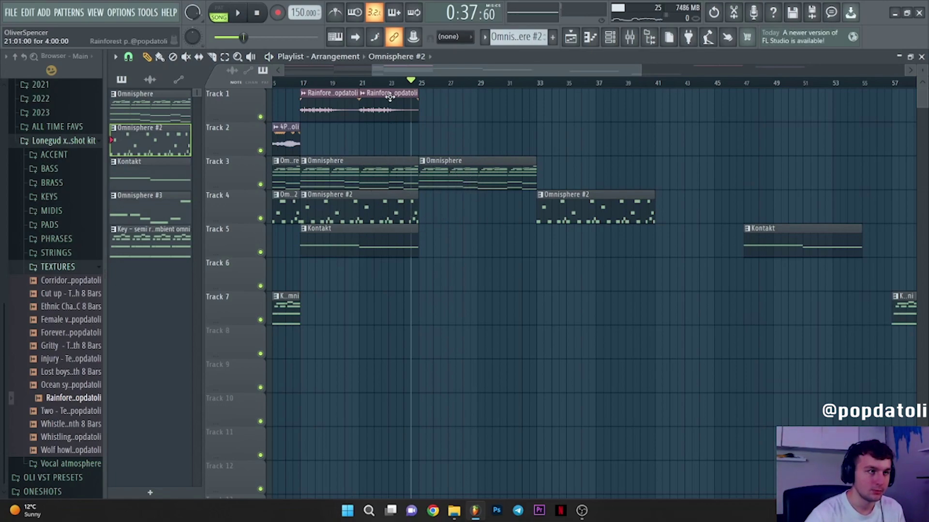
- Return the solo Omnisphere clip to bar 27 and the solo Omnisphere #2 clip to bar 37
scroll(513, 175, down, 3)
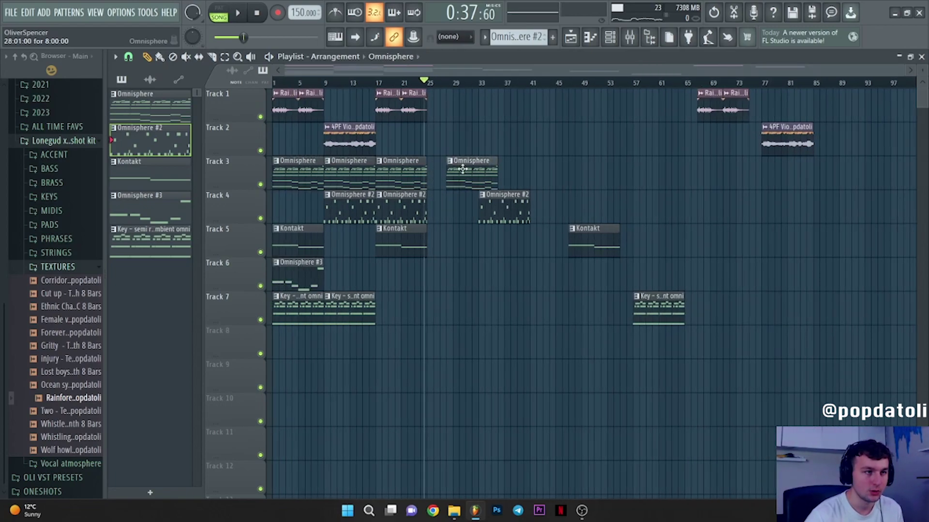
drag(499, 221, 558, 222)
click(523, 228)
- Play across the gap after bar 25 into the solo Omnisphere clip, and list the project's audio clips
key(space)
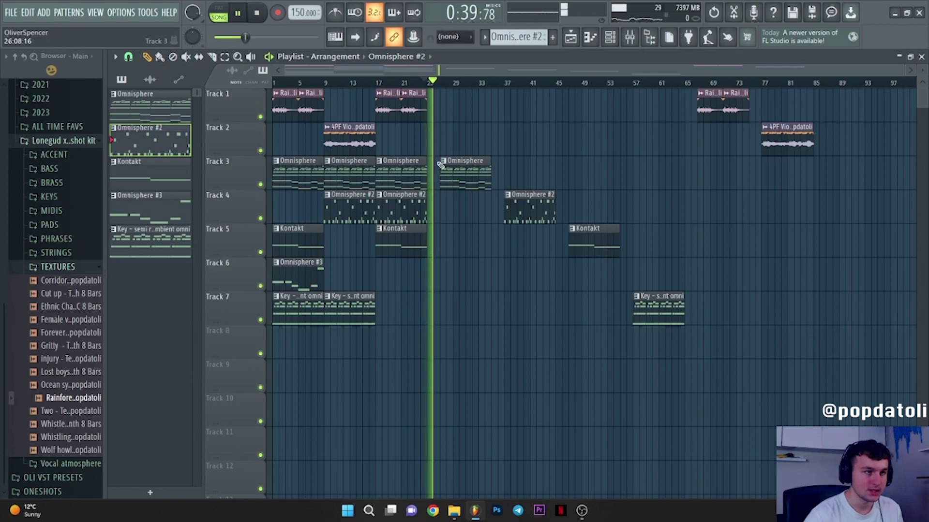
scroll(464, 129, up, 4)
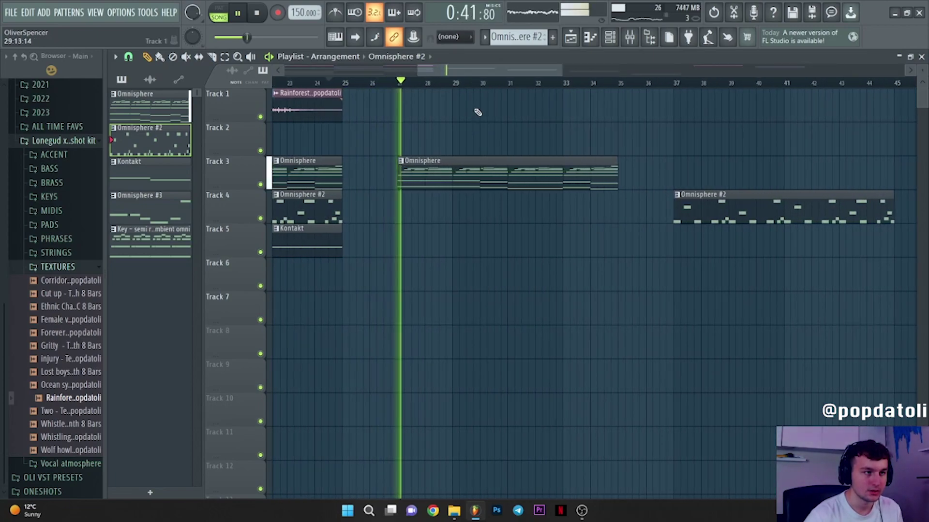
scroll(475, 112, down, 4)
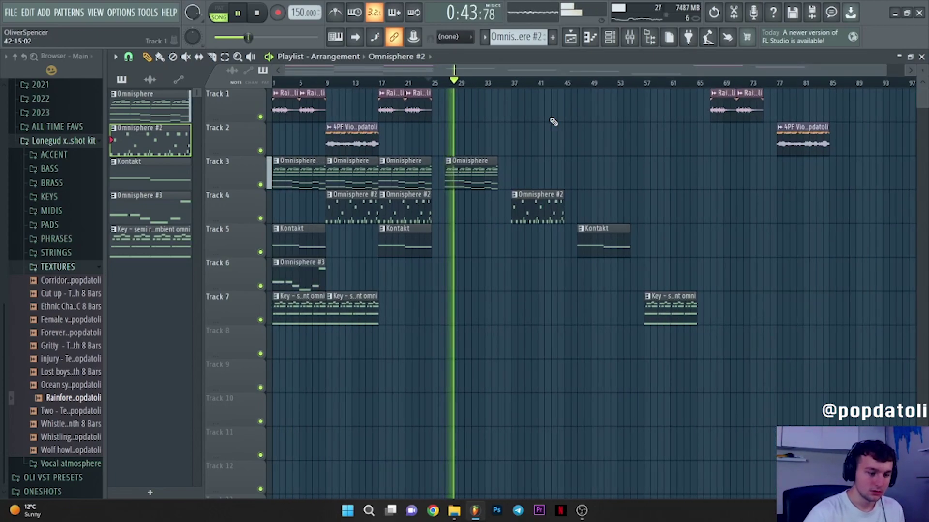
key(space)
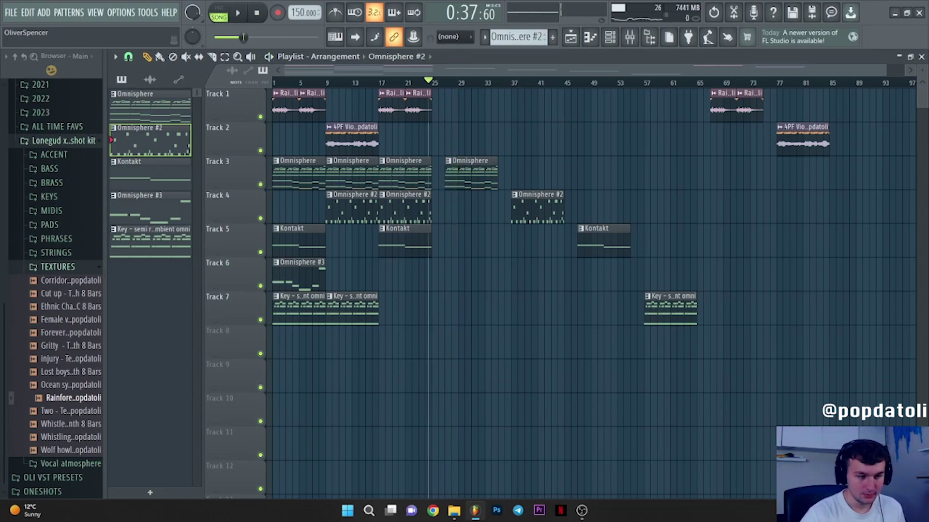
click(150, 79)
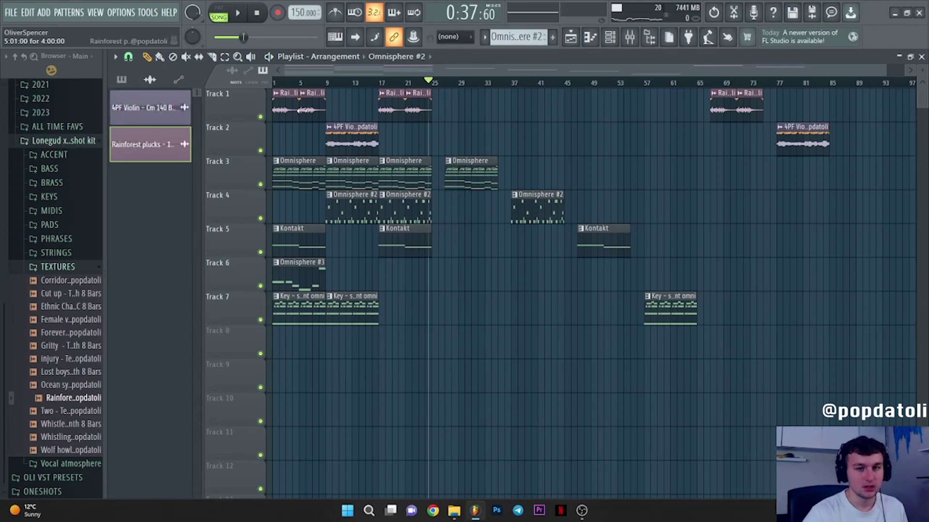